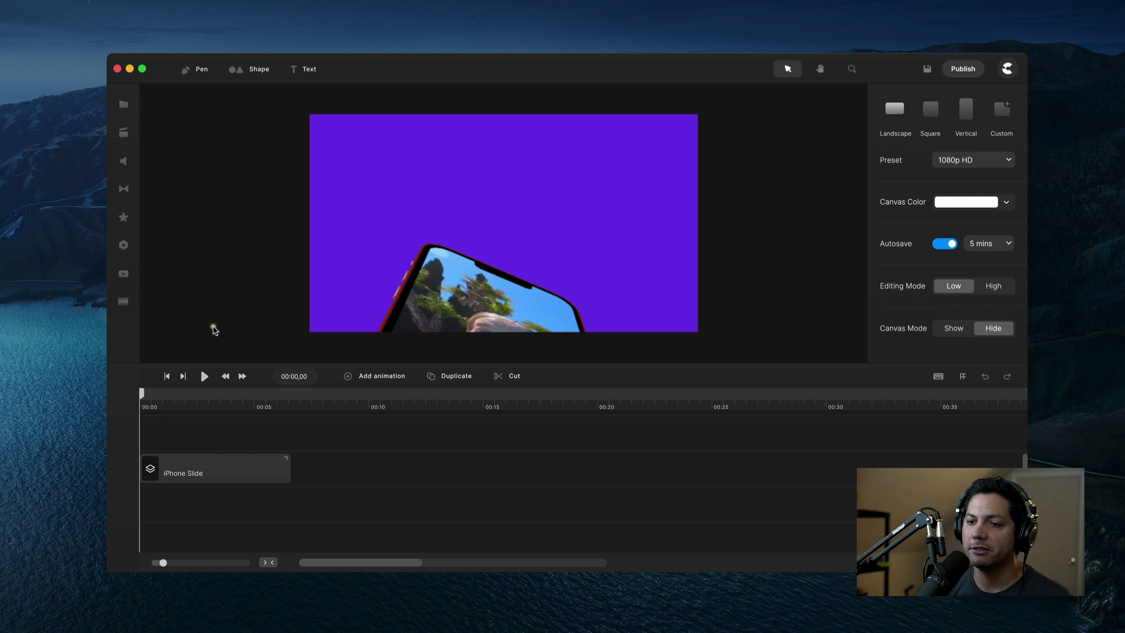
Play back the iPhone Slide animation and move the playhead past its end to 00:08,27
left_click(205, 377)
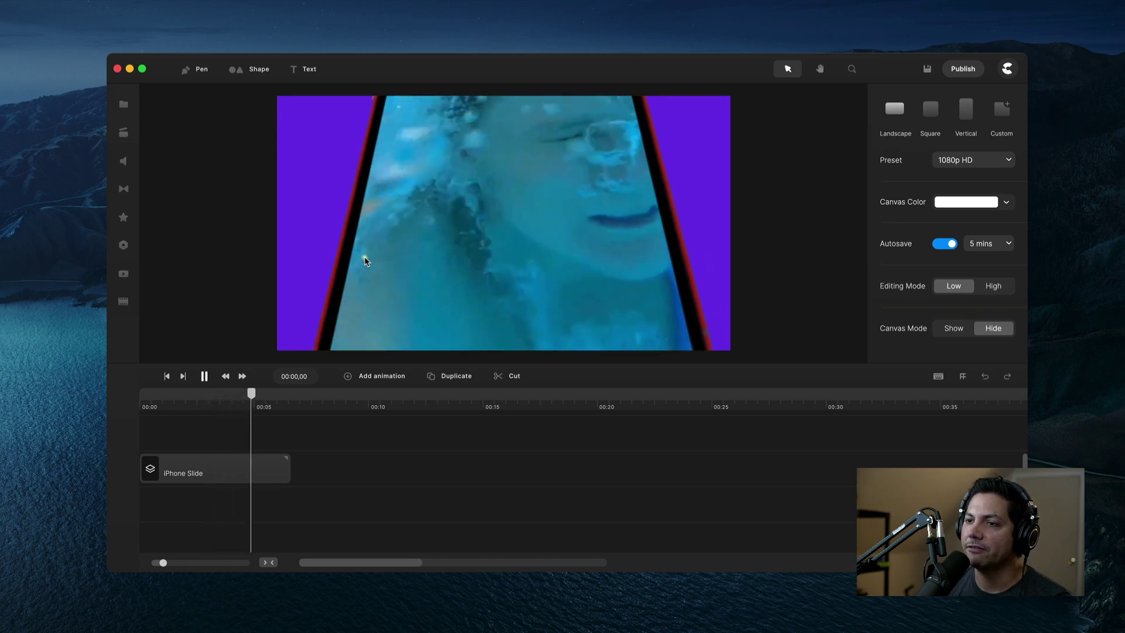
left_click_drag(281, 393, 345, 398)
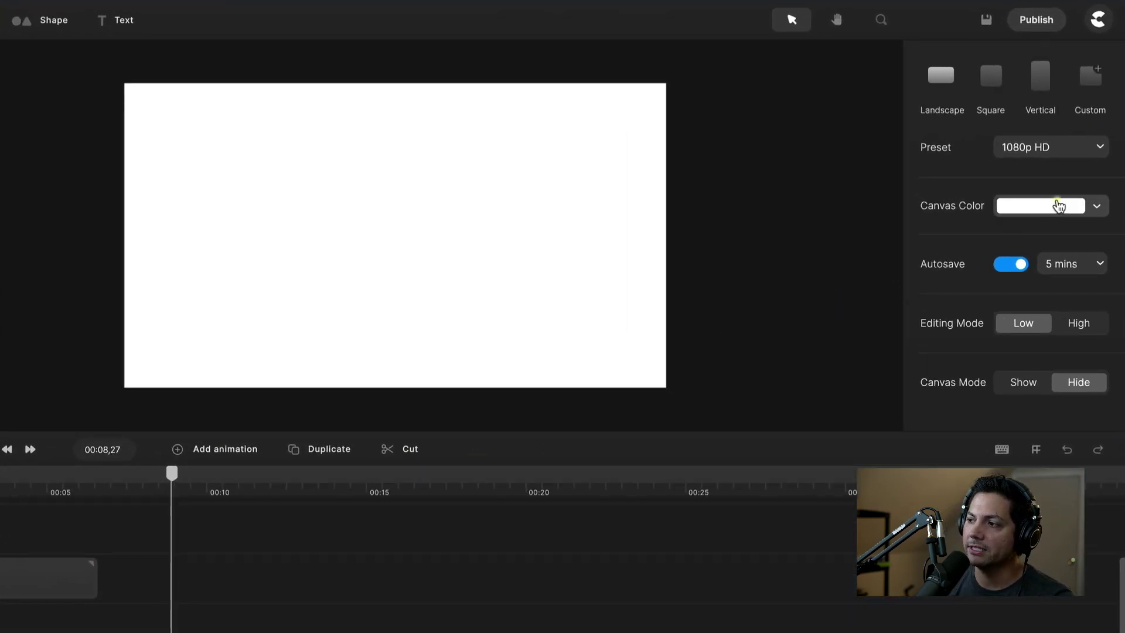
Try out several green shades as the canvas color, then set it back to white
left_click(1058, 206)
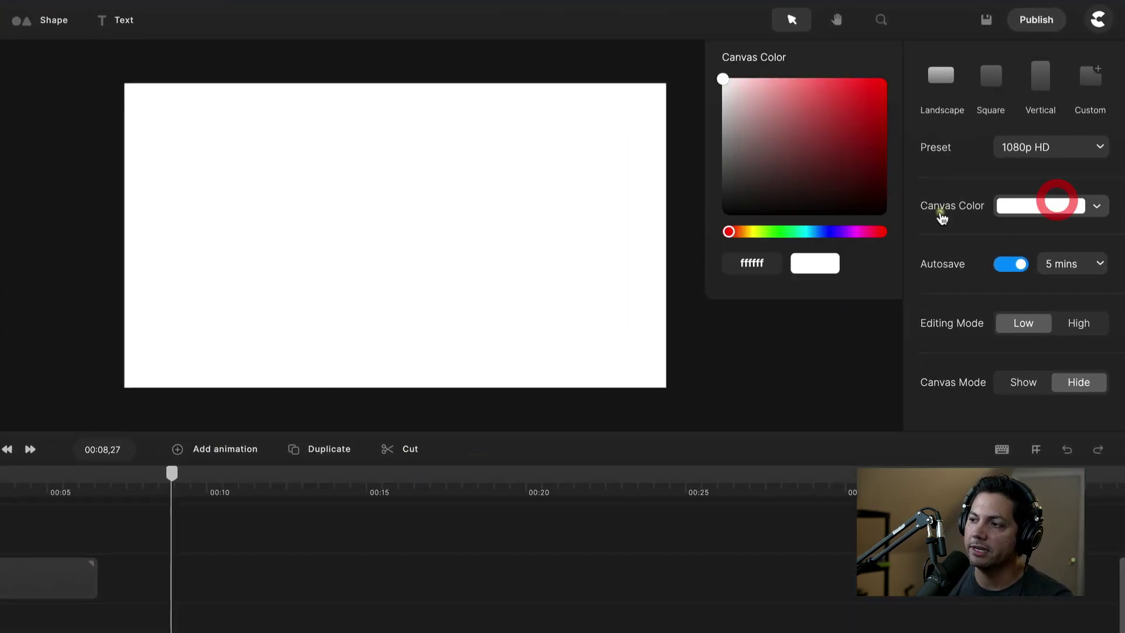
left_click(837, 167)
left_click(825, 231)
left_click(797, 232)
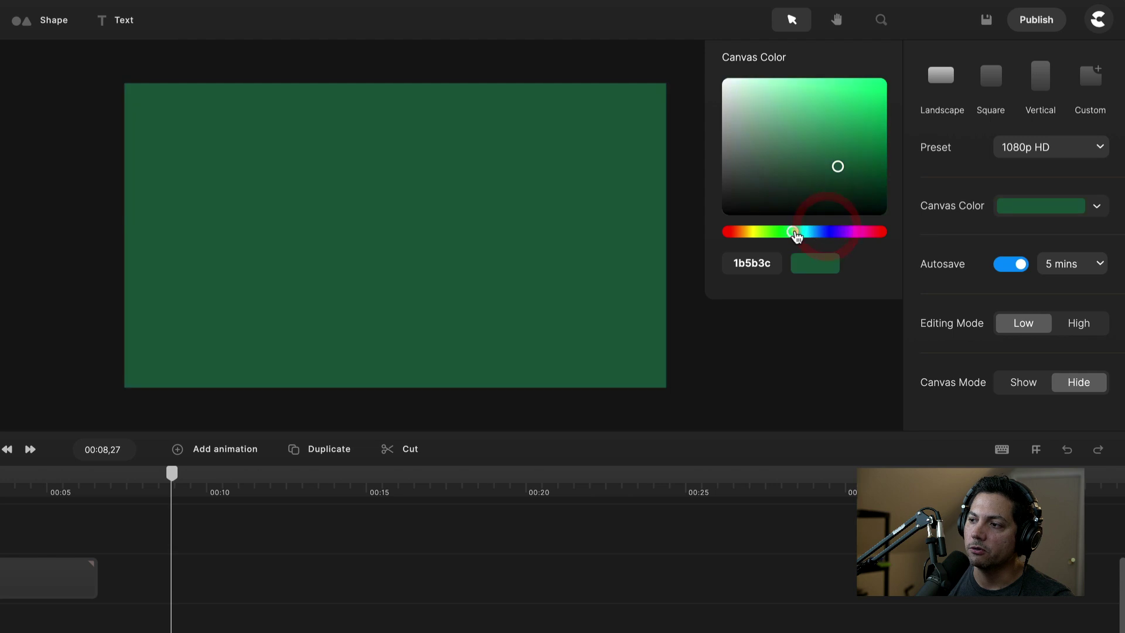
left_click(813, 138)
left_click(792, 117)
left_click(790, 141)
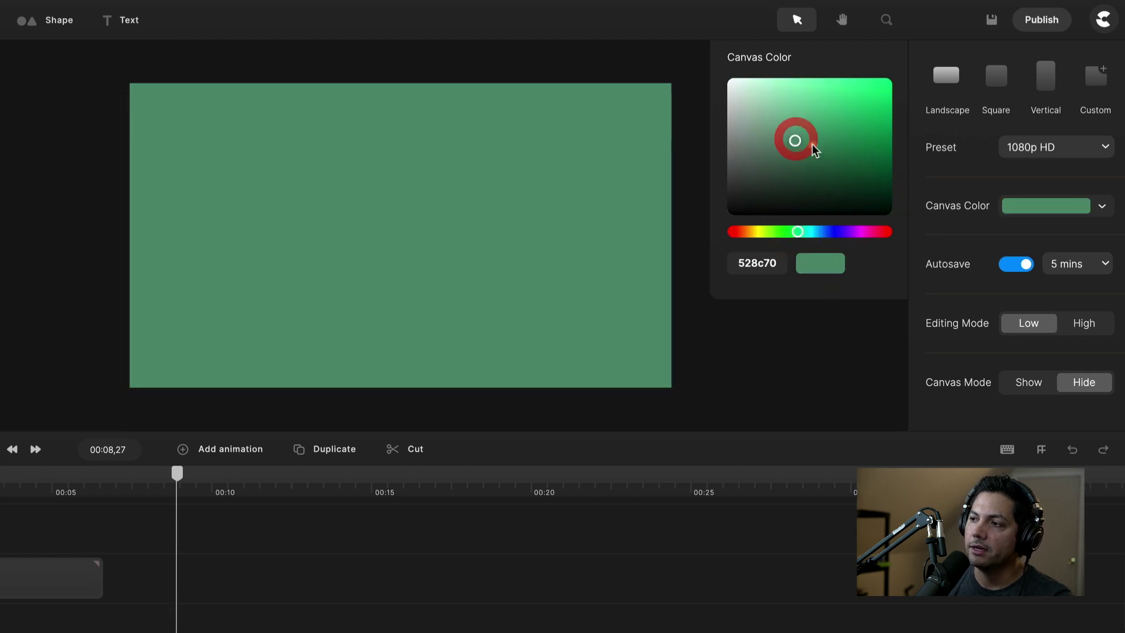
left_click(723, 79)
left_click(337, 581)
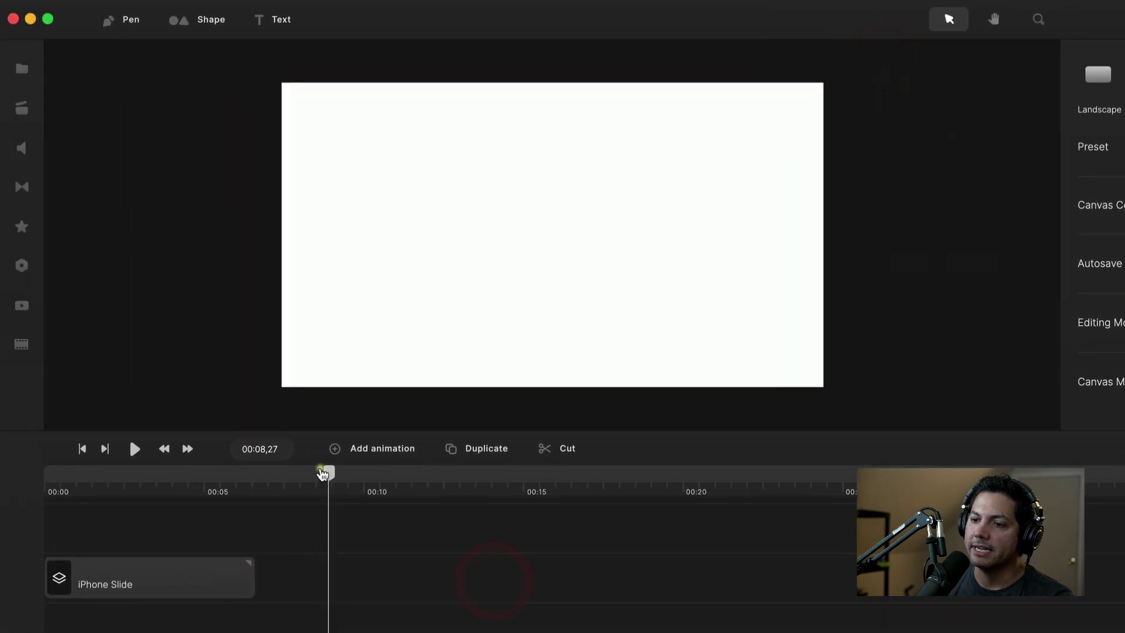
Add a rectangle shape at 00:08,27 and move its clip to the track below the iPhone Slide clip
left_click(328, 471)
left_click(181, 20)
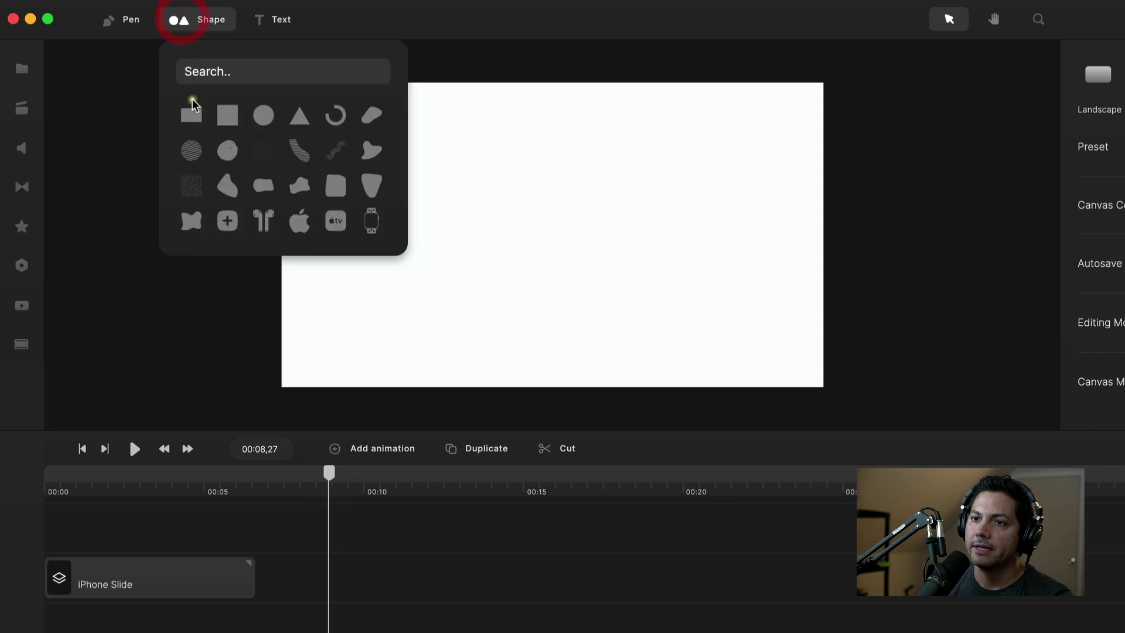
left_click(191, 114)
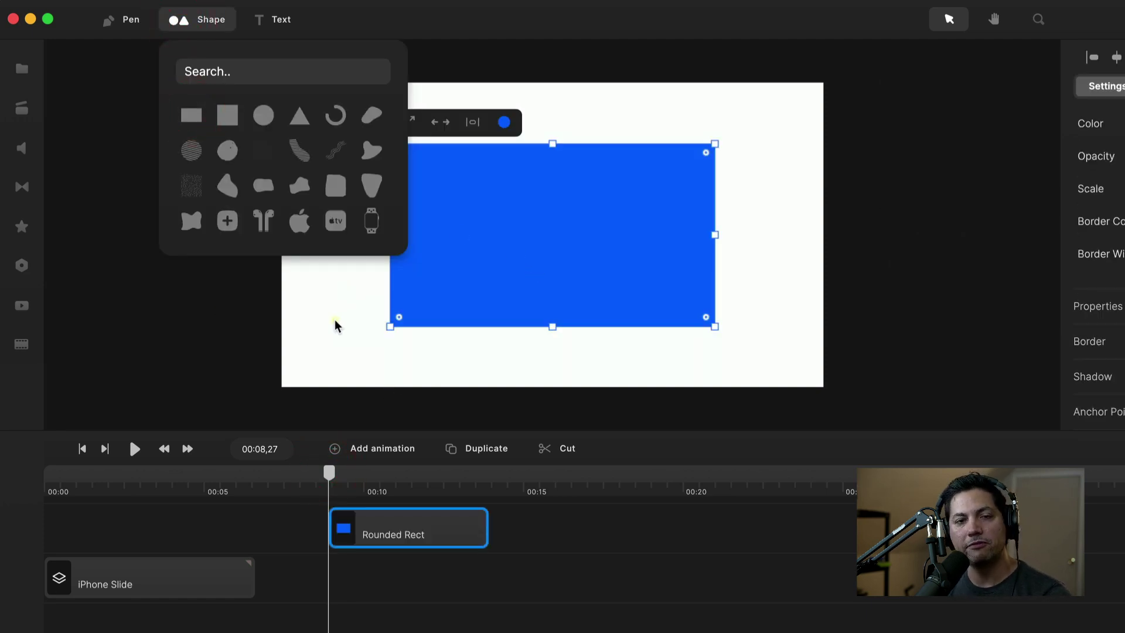
left_click(325, 367)
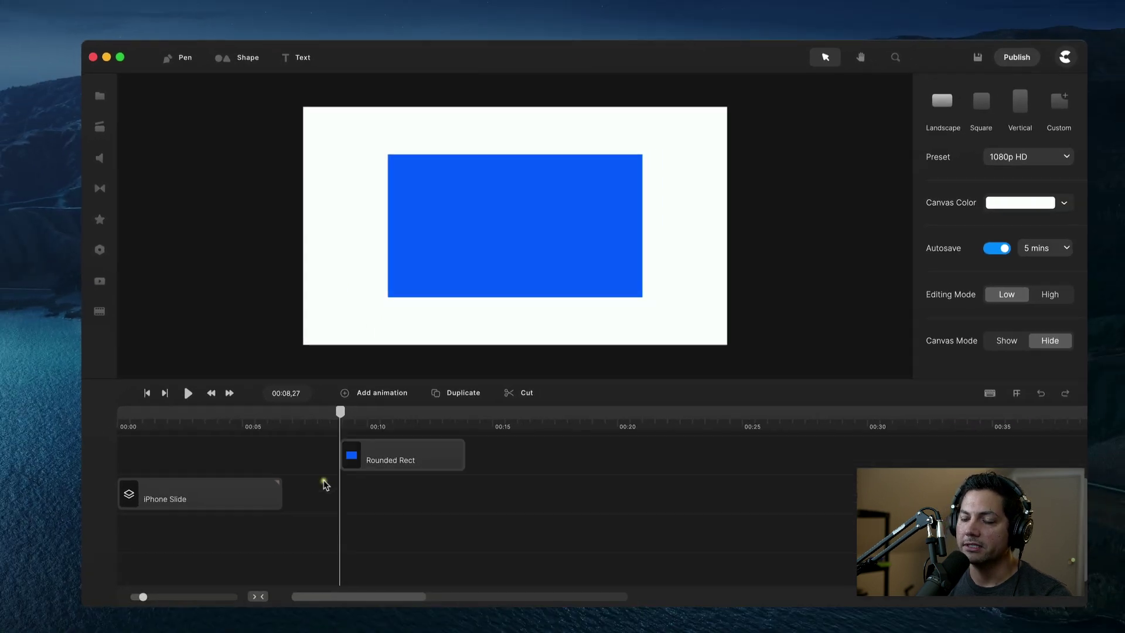
left_click_drag(390, 463, 441, 544)
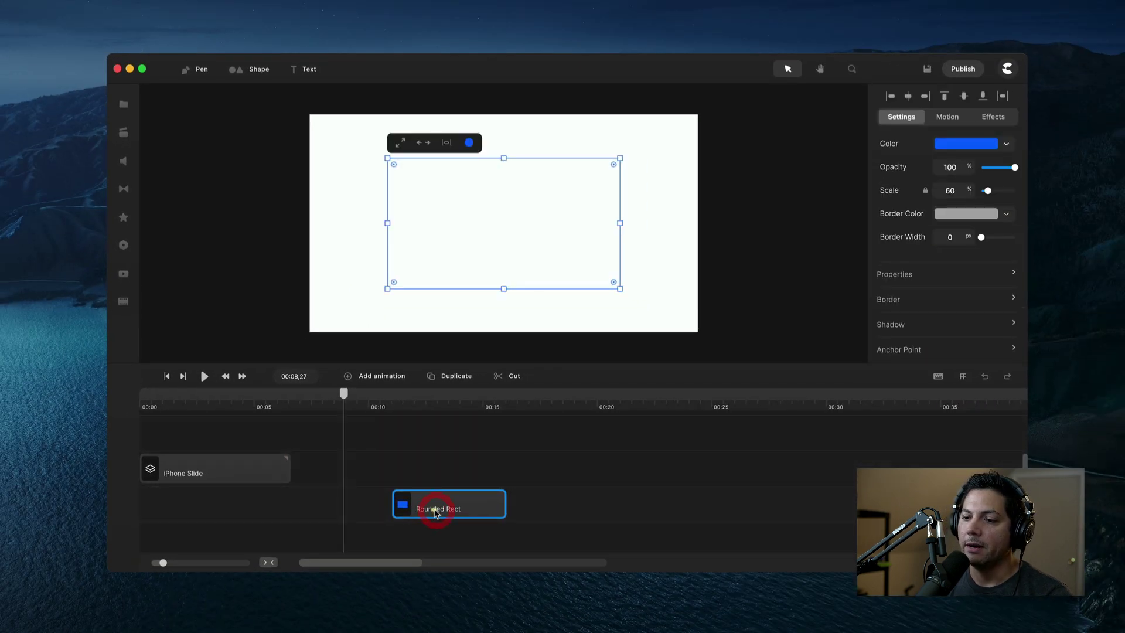
Rename the rectangle clip Background and enlarge the shape to fill the whole canvas
right_click(435, 513)
left_click(462, 416)
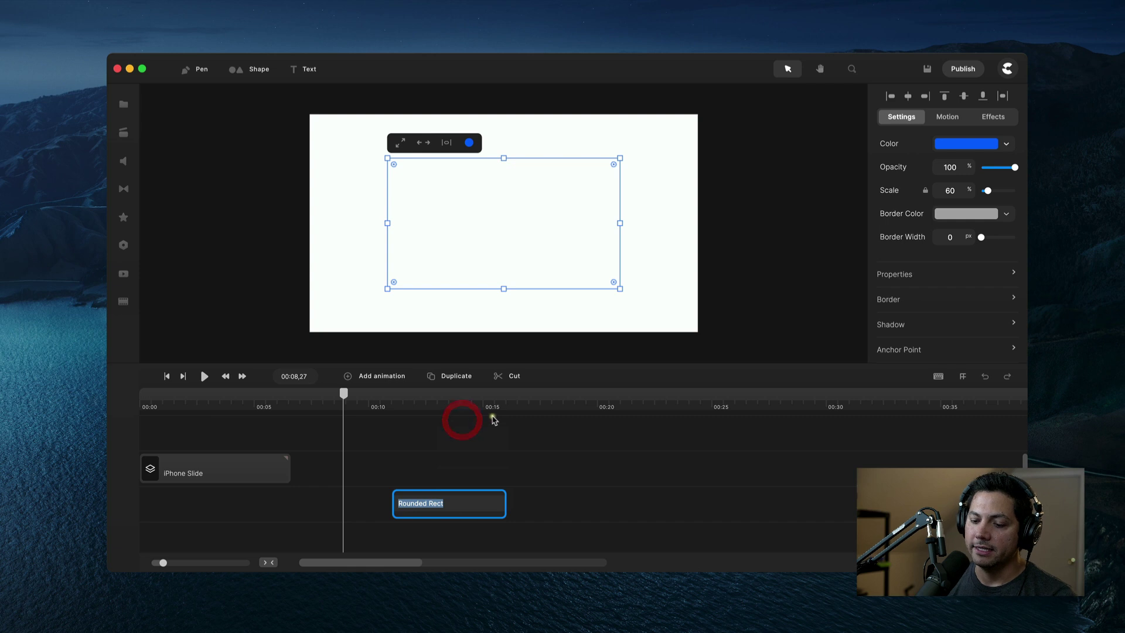
type("Background")
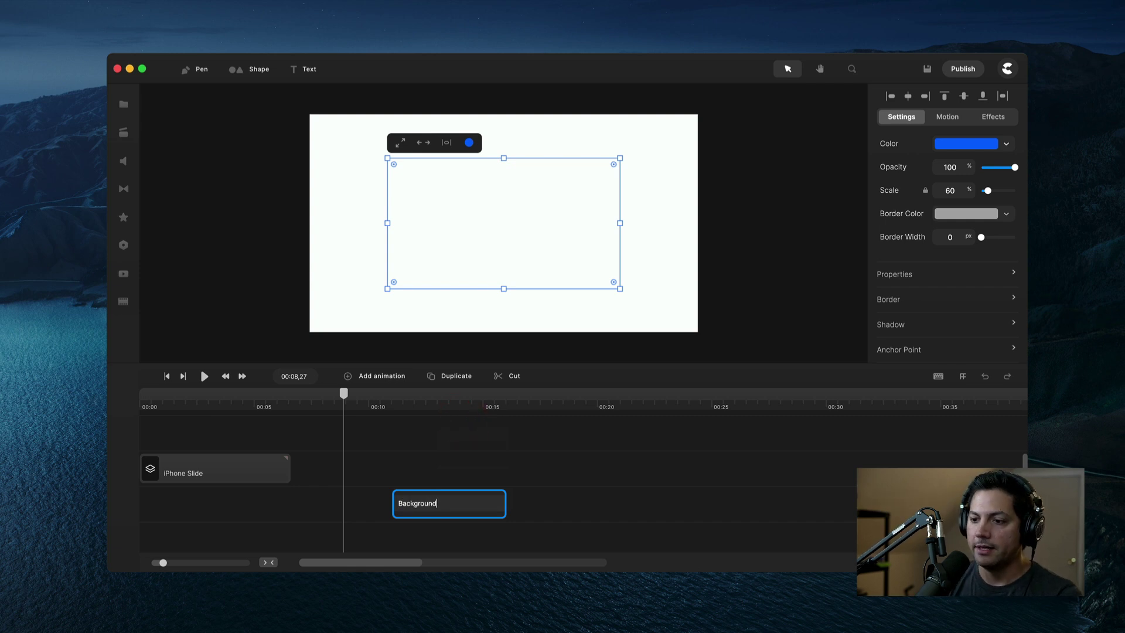
key("Return")
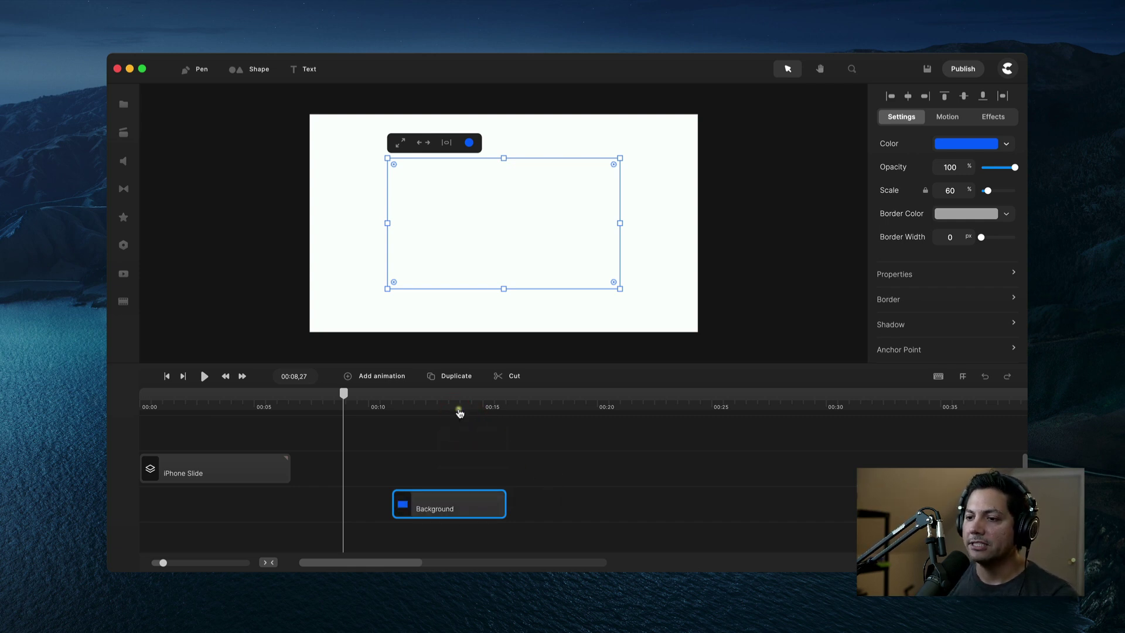
left_click_drag(460, 414, 447, 395)
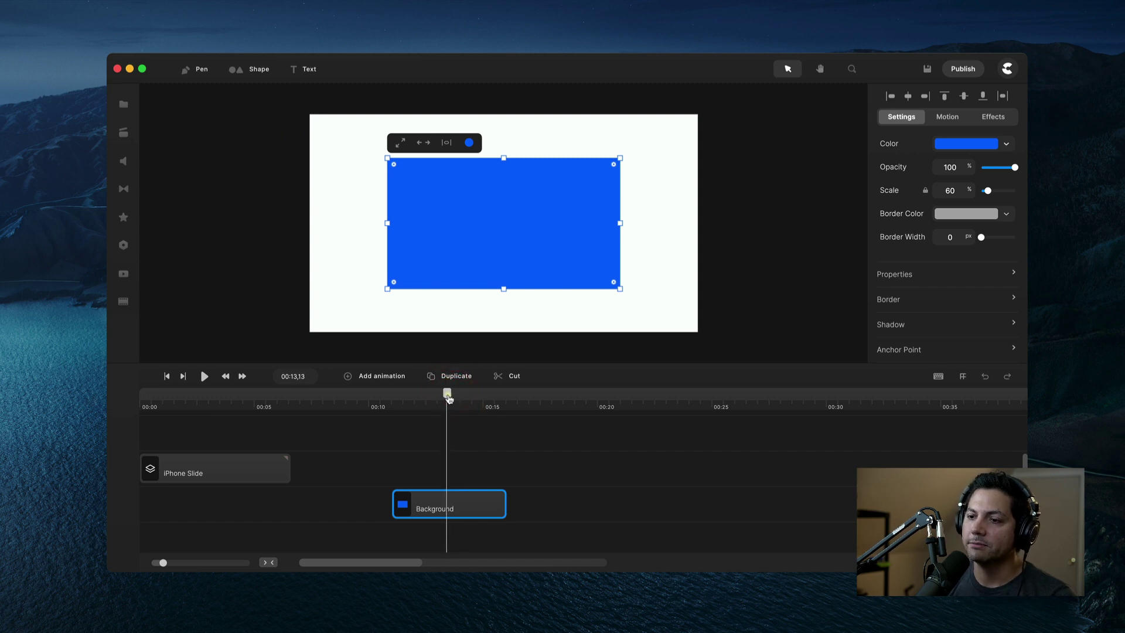
left_click(401, 143)
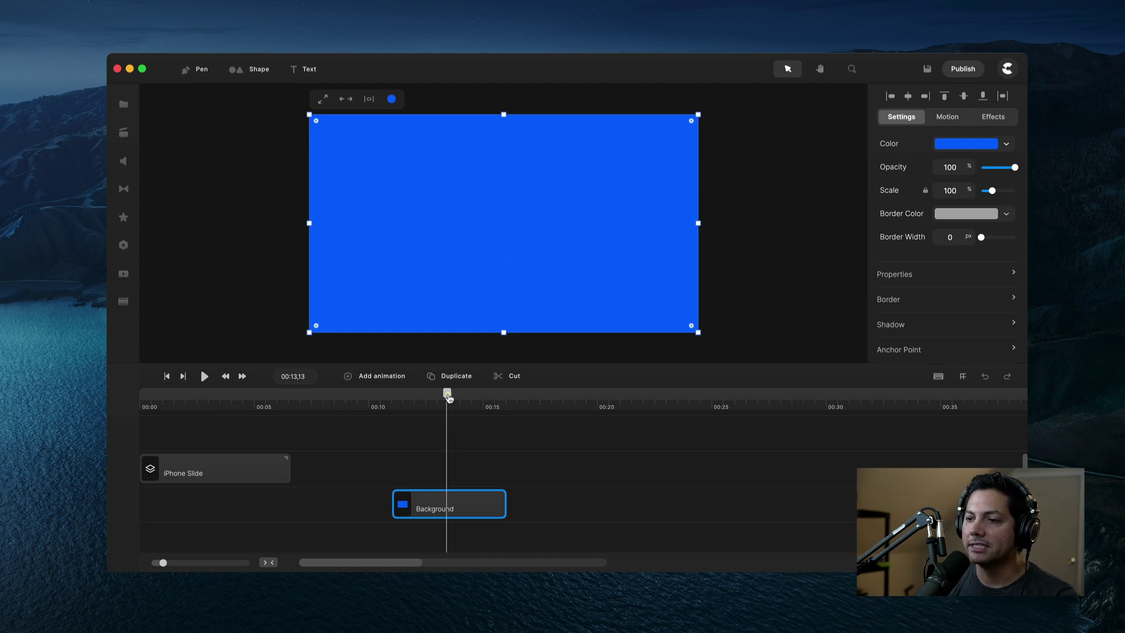
Fill the Background rectangle with the purple 6f2ee8, sampled from the iPhone Slide frame at 00:05,11
left_click_drag(445, 398, 257, 398)
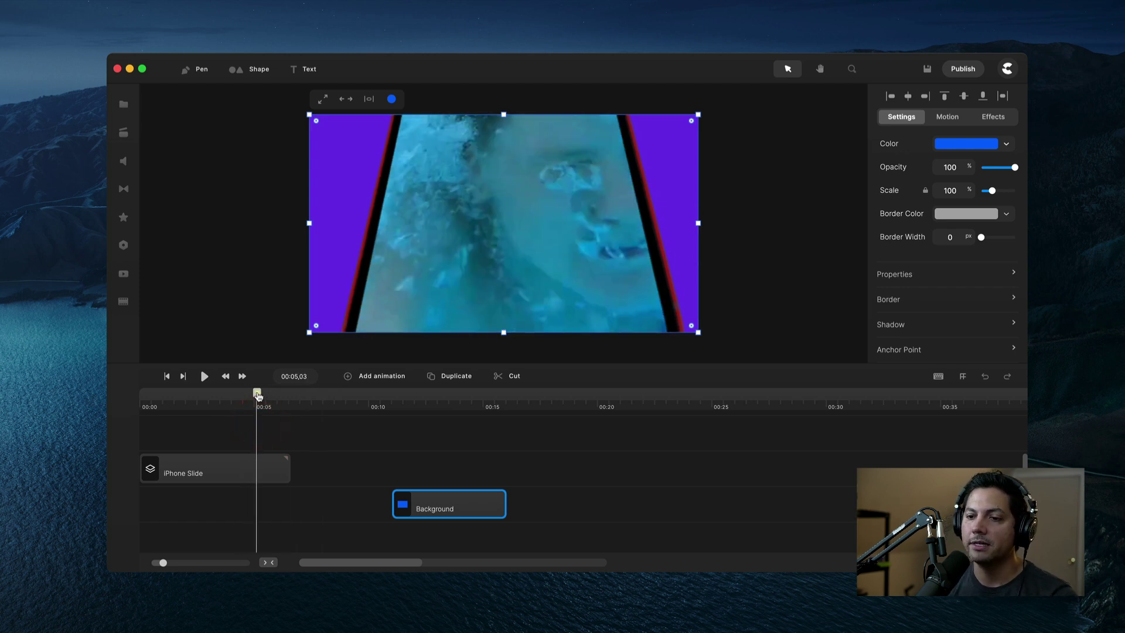
left_click_drag(256, 396, 260, 395)
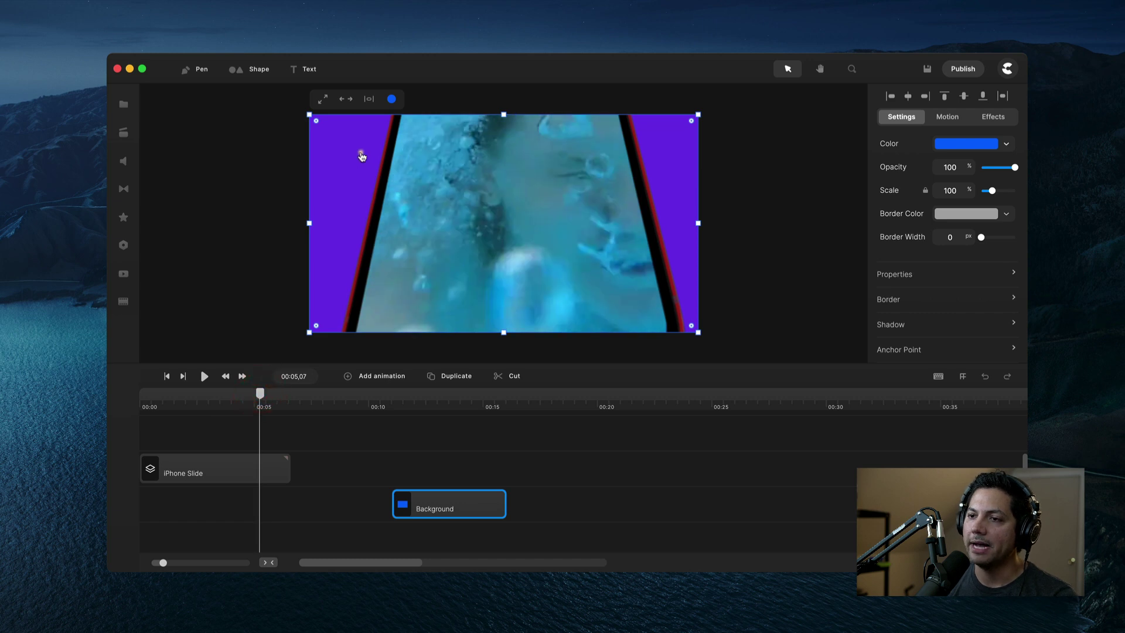
left_click_drag(261, 401, 263, 396)
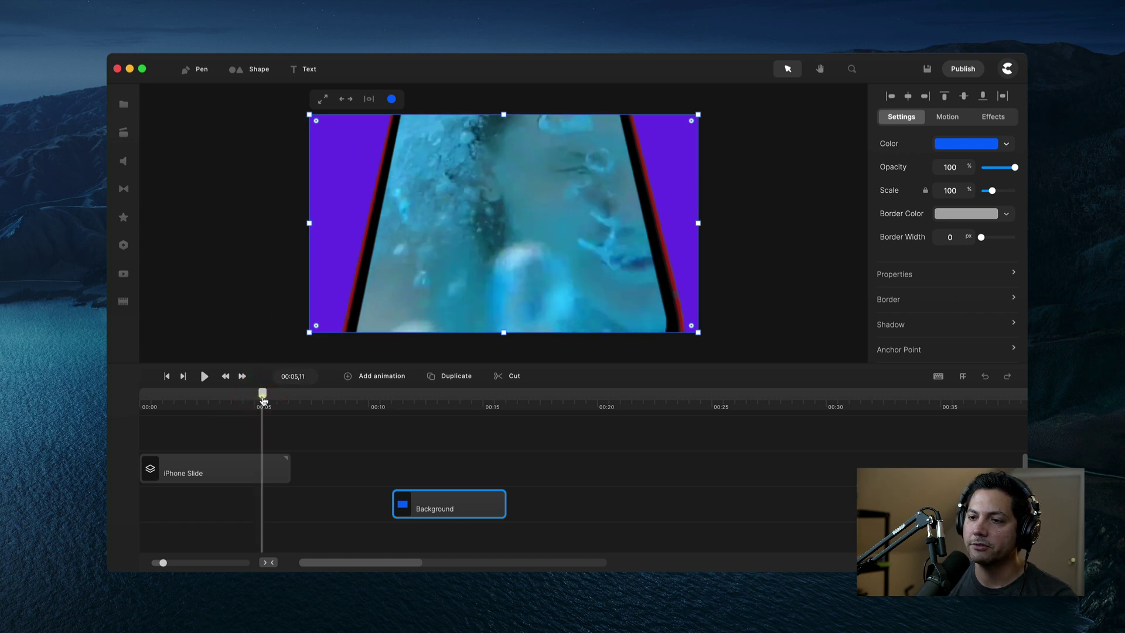
left_click_drag(446, 508, 413, 510)
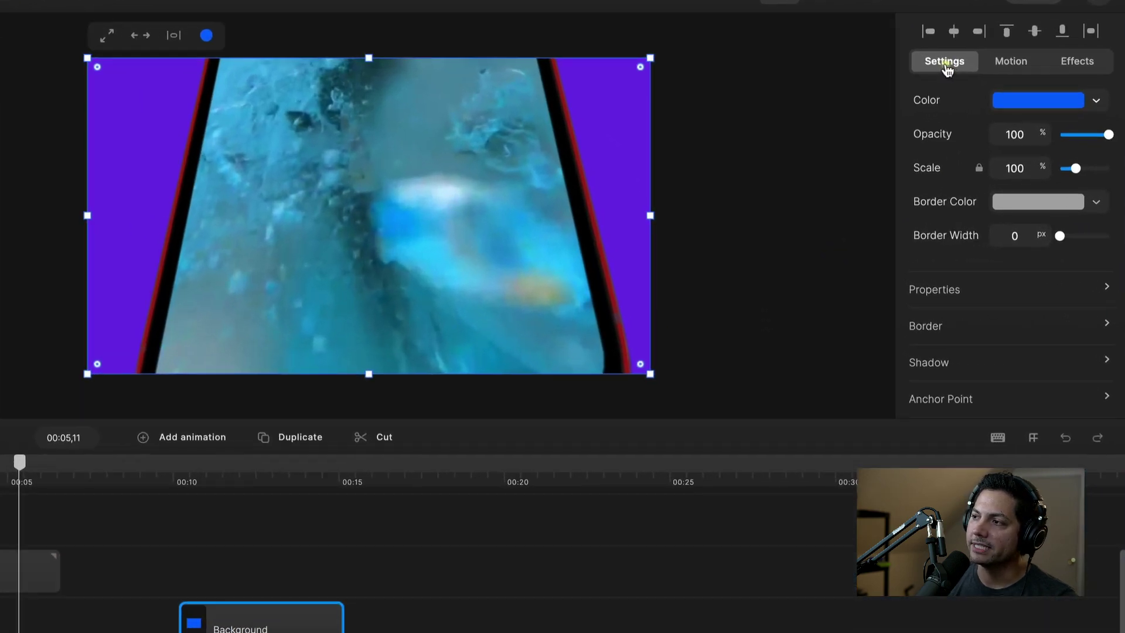
left_click(1006, 148)
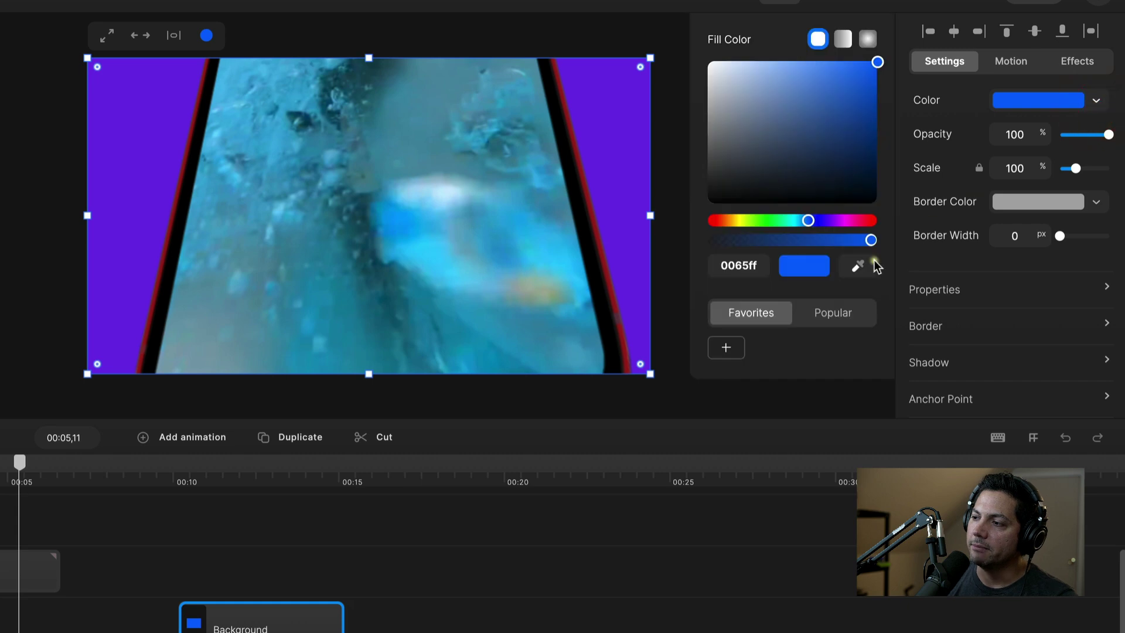
left_click(863, 268)
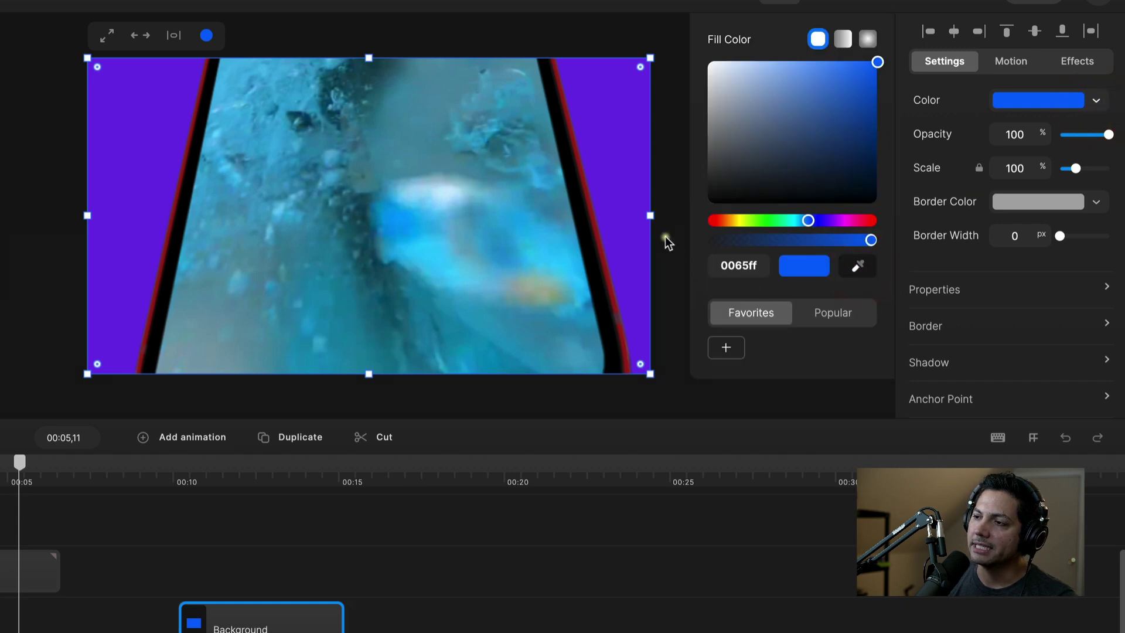
left_click(603, 133)
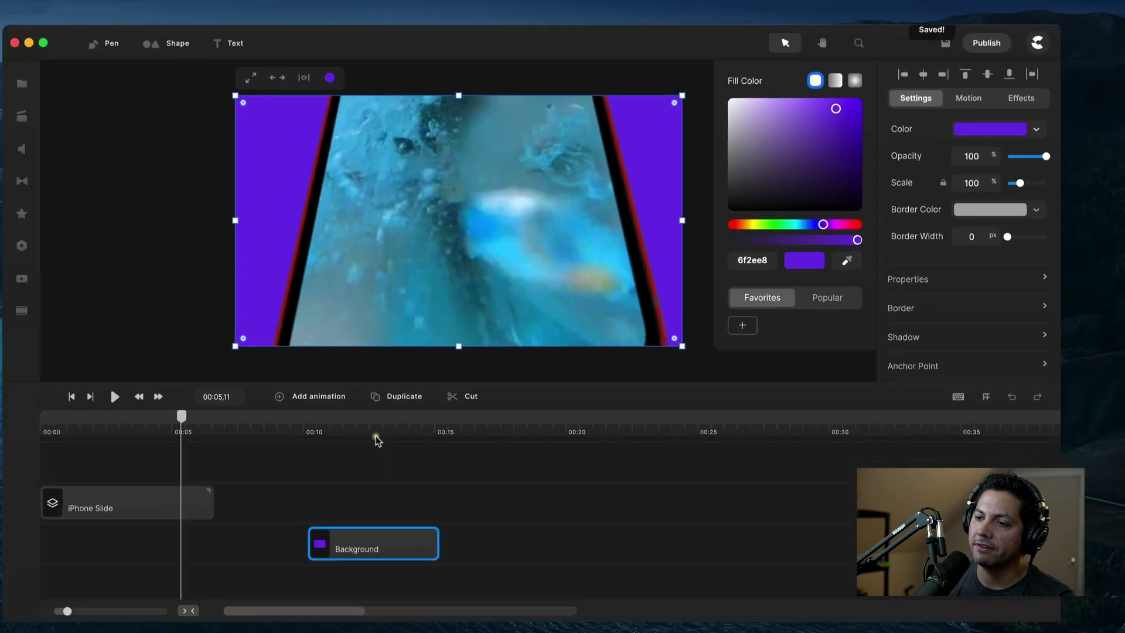
Shift the Background clip slightly later on its track and place the playhead over it at 00:11,11
left_click(387, 418)
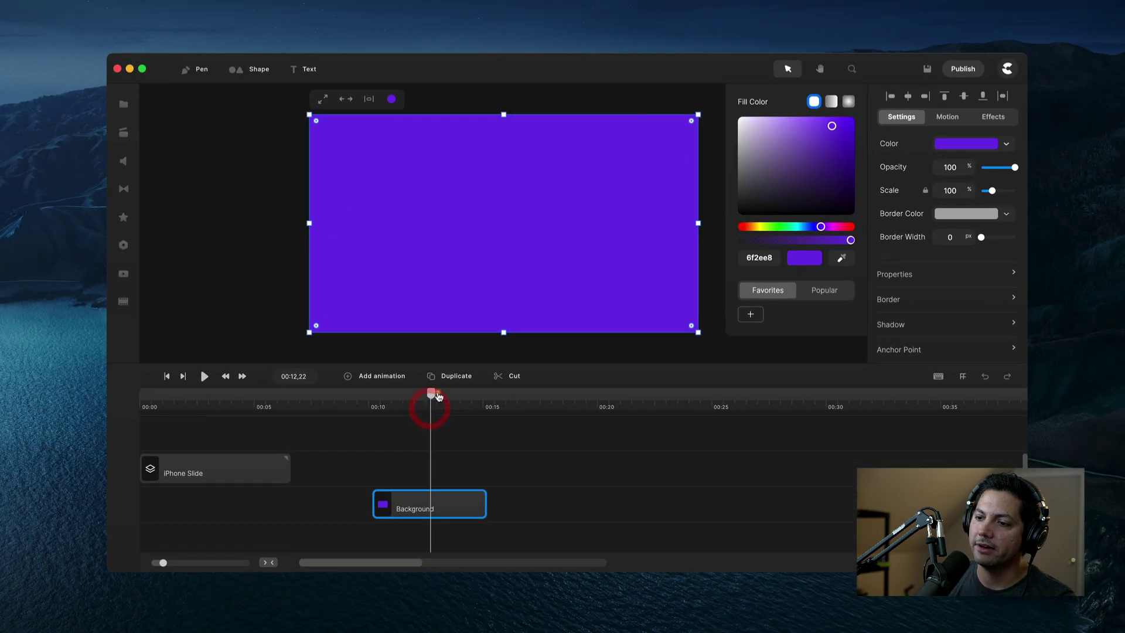
left_click_drag(432, 397, 414, 414)
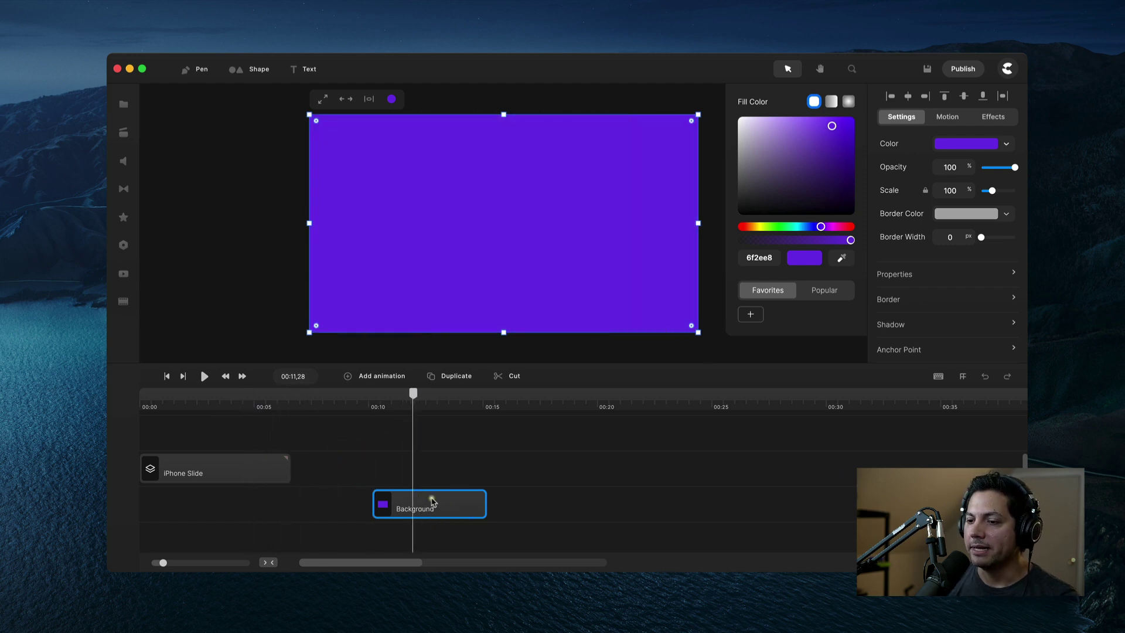
mouse_move(433, 501)
left_mouse_down()
mouse_move(434, 529)
mouse_move(441, 508)
left_mouse_up()
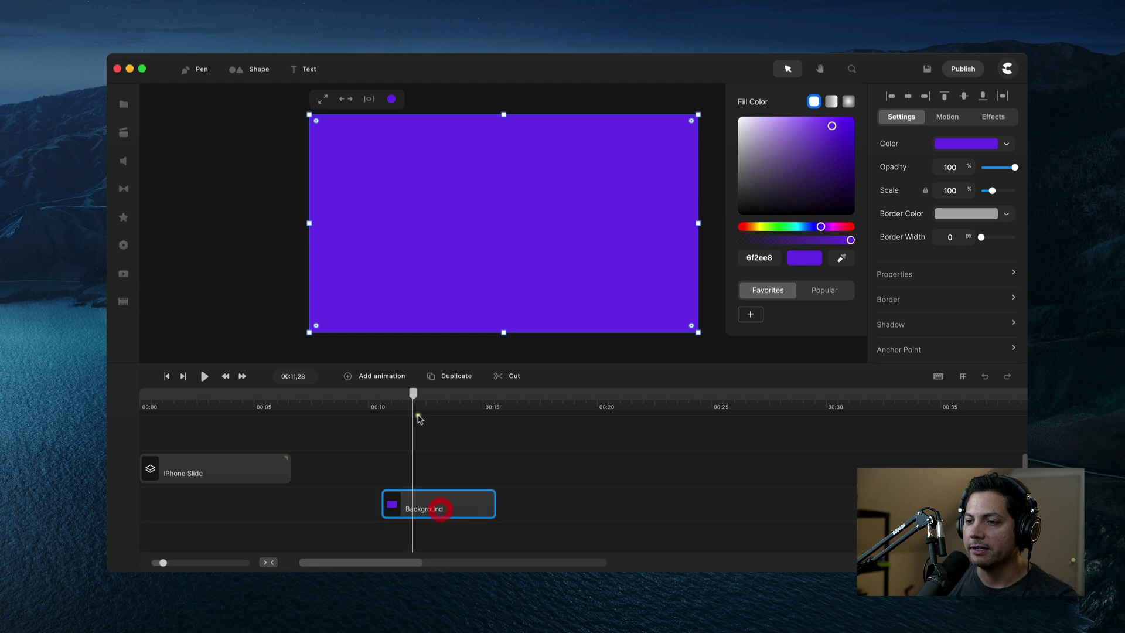
left_click_drag(414, 394, 400, 395)
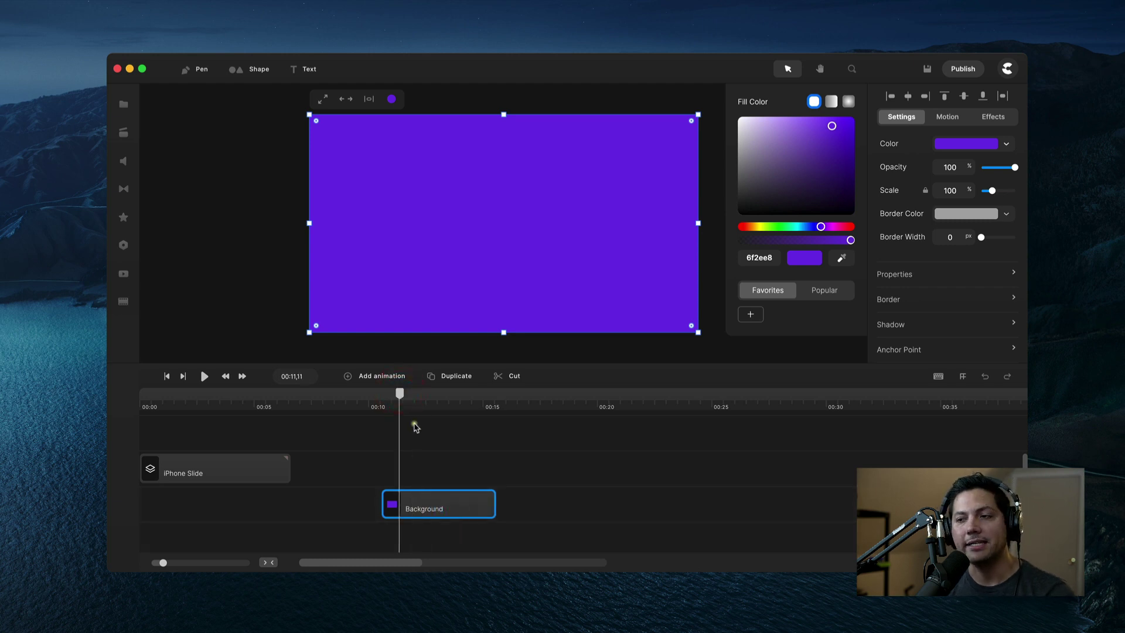
left_click(494, 455)
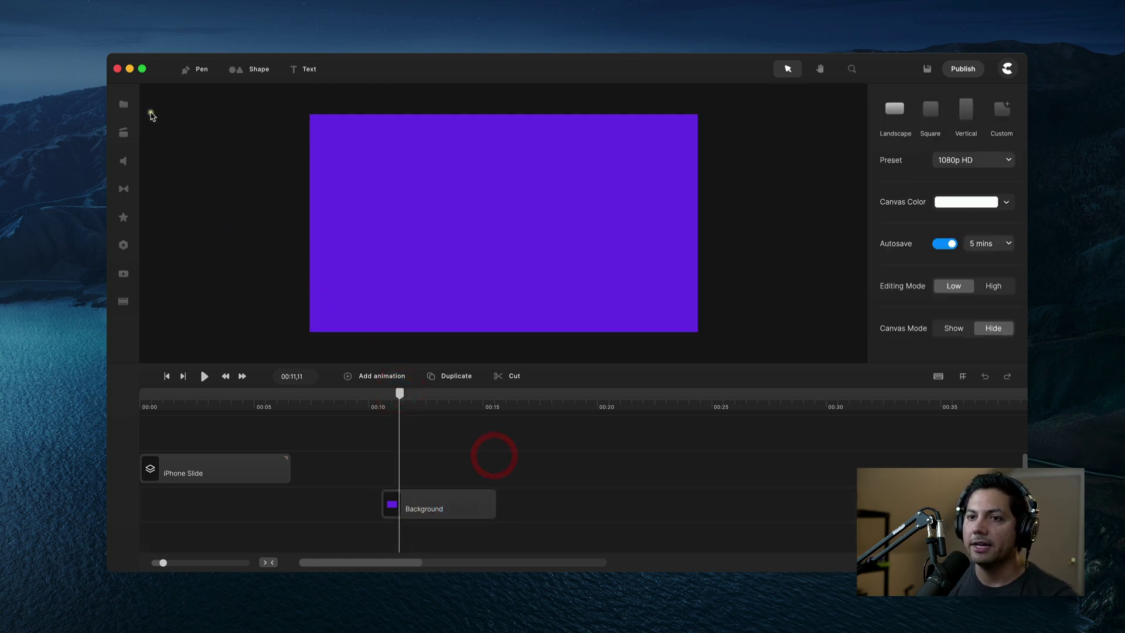
Add the Apple iPhone 13 — Red image from the global media to the canvas center and align its clip with the Background clip
left_click(125, 103)
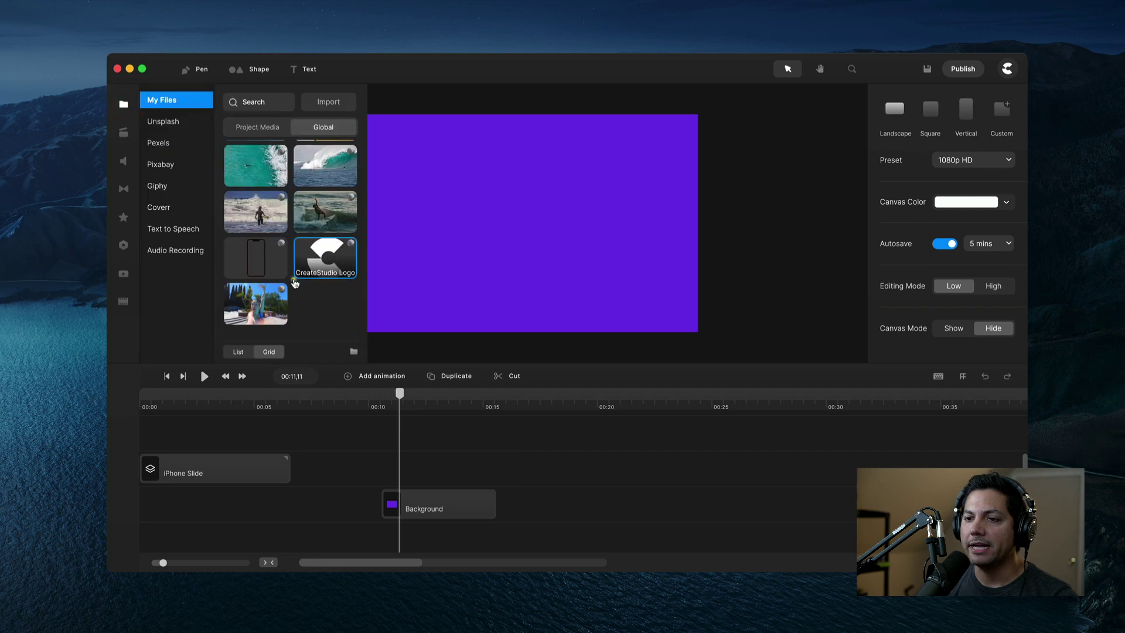
left_click_drag(252, 253, 504, 218)
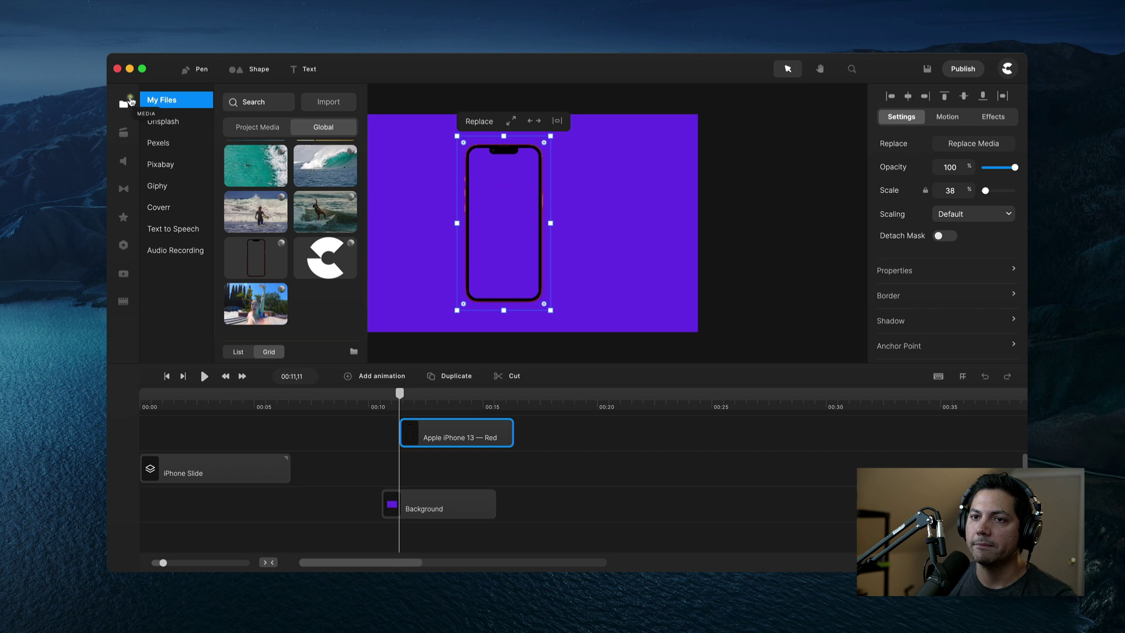
left_click(124, 103)
left_click_drag(434, 433, 430, 435)
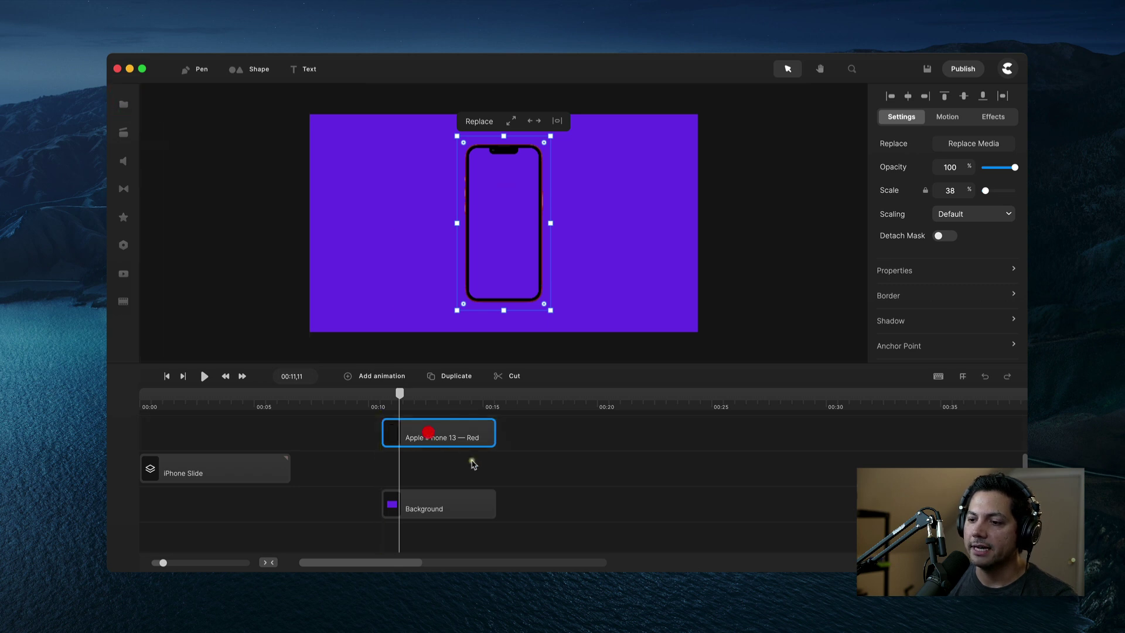
left_click(511, 458)
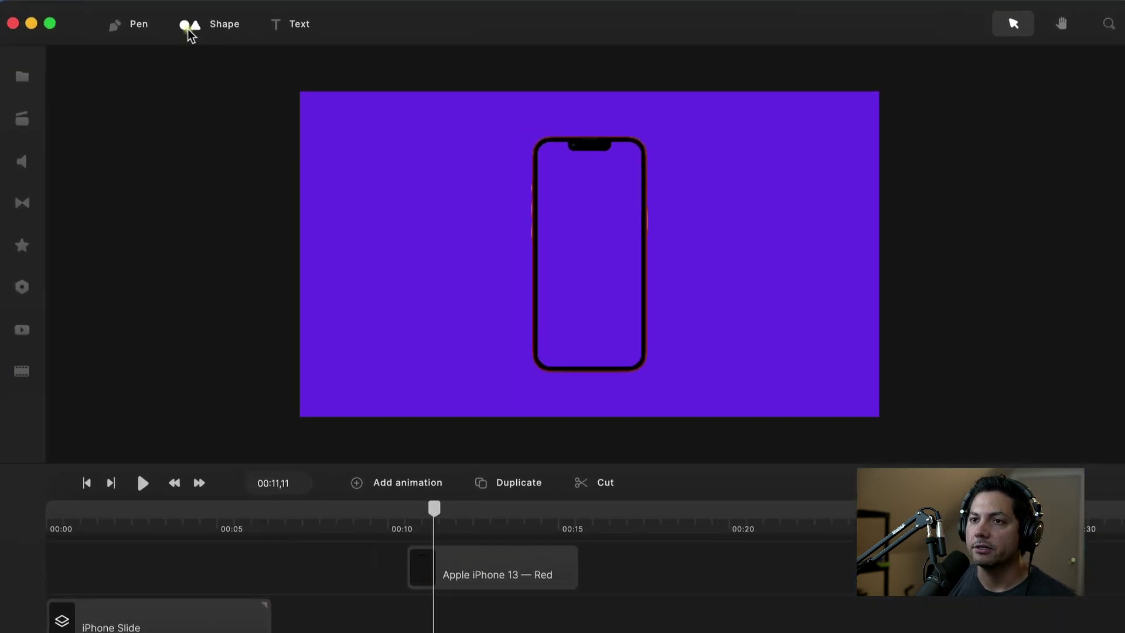
Add a square shape over the phone image at 00:11,11 and select it
left_click(235, 71)
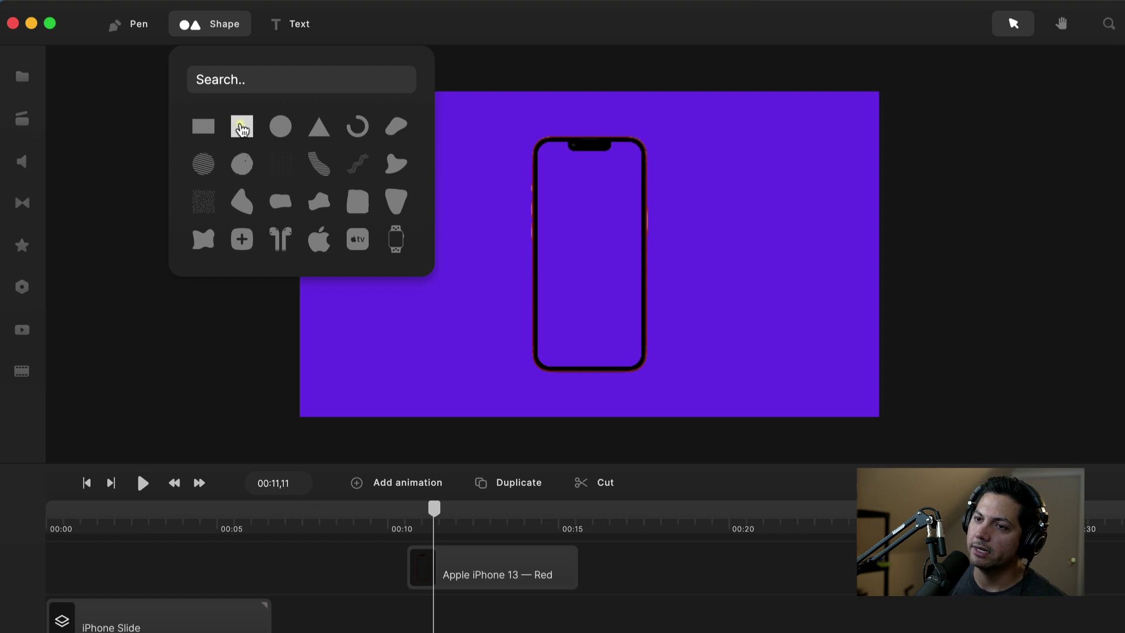
left_click(242, 127)
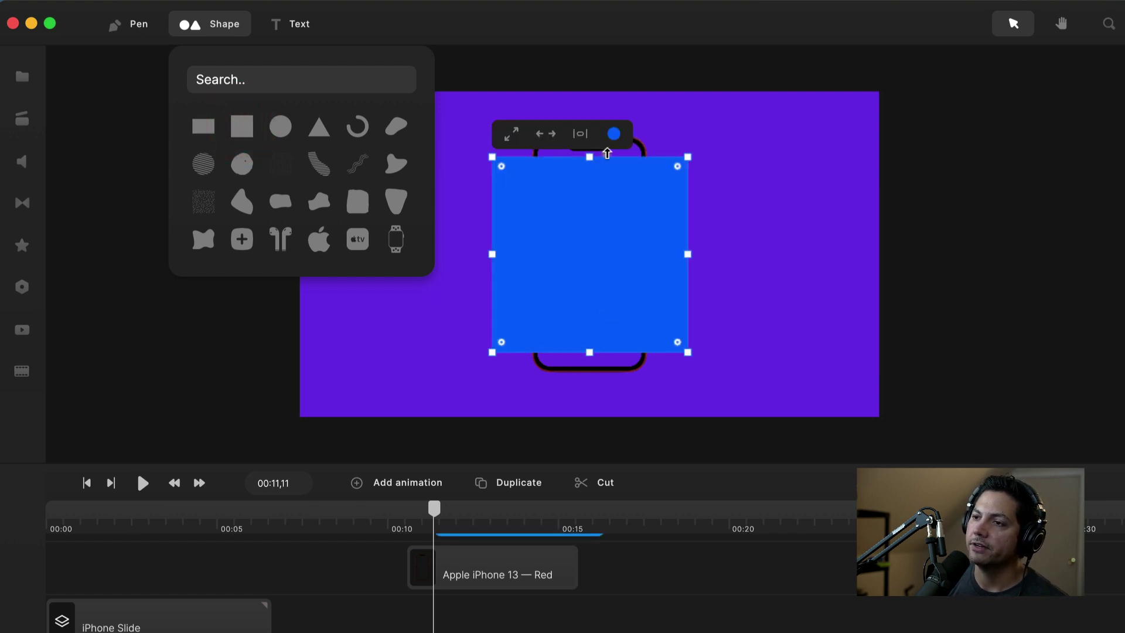
left_click(415, 328)
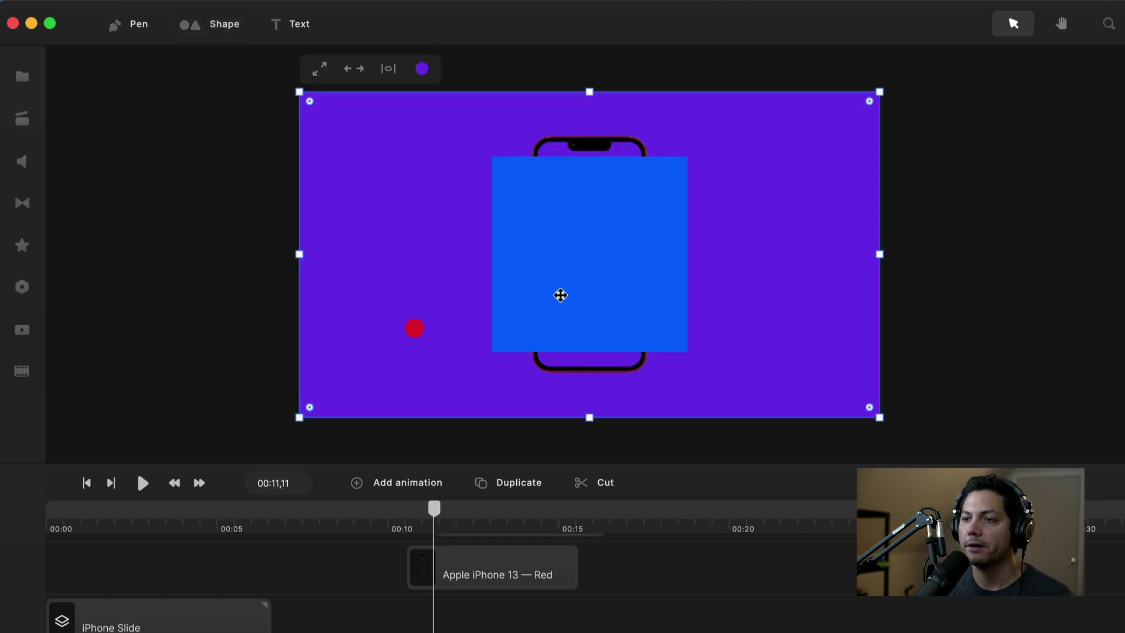
left_click(569, 285)
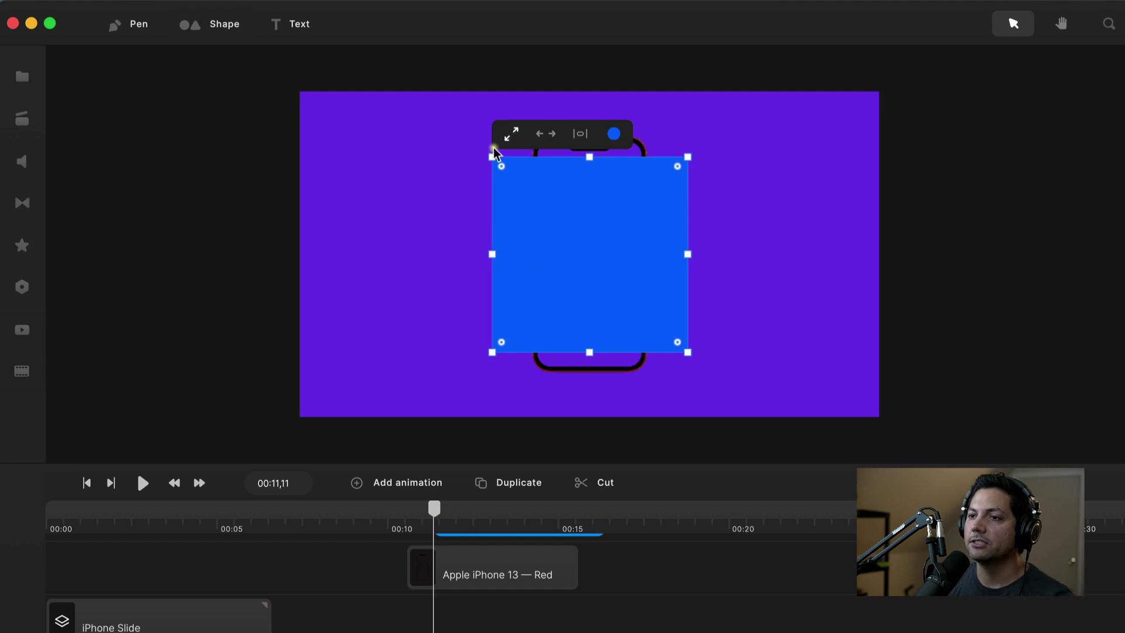
Resize the blue square into a tall rectangle that fills the phone frame's screen area
left_click_drag(492, 151, 520, 184)
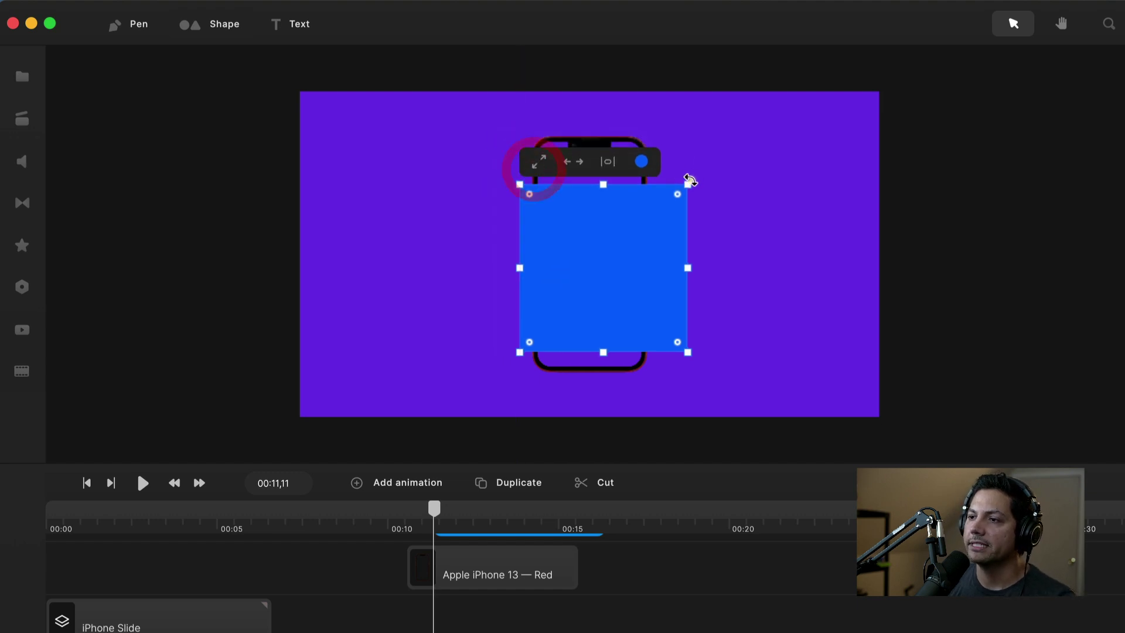
mouse_move(689, 183)
left_mouse_down()
mouse_move(641, 197)
mouse_move(641, 214)
mouse_move(684, 193)
left_mouse_up()
left_click_drag(517, 189, 533, 184)
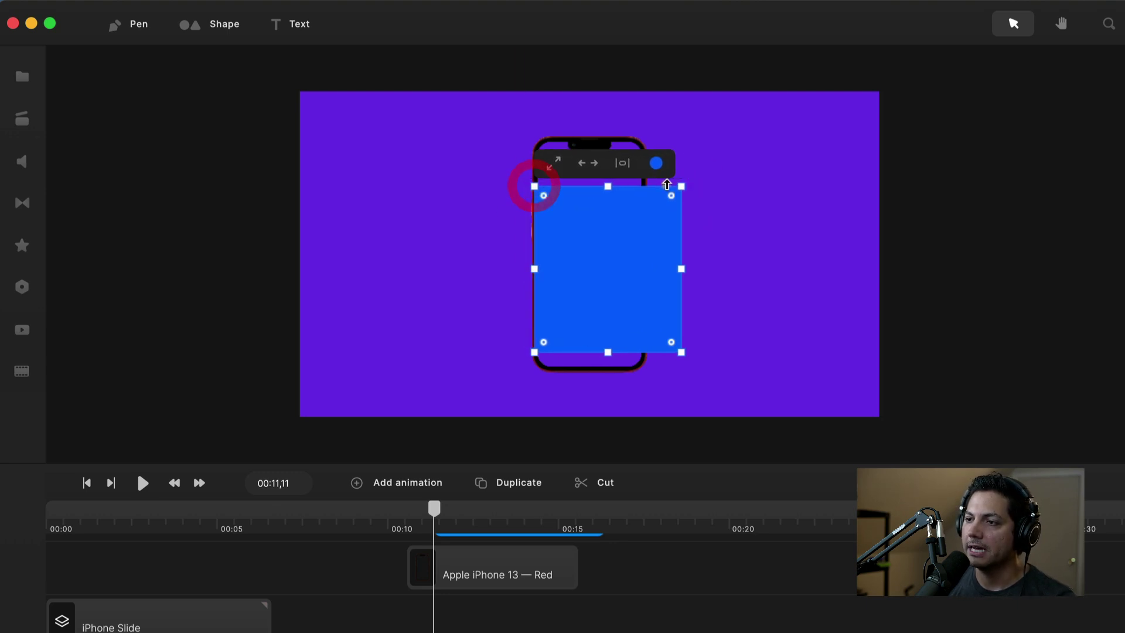
left_click_drag(681, 185, 643, 182)
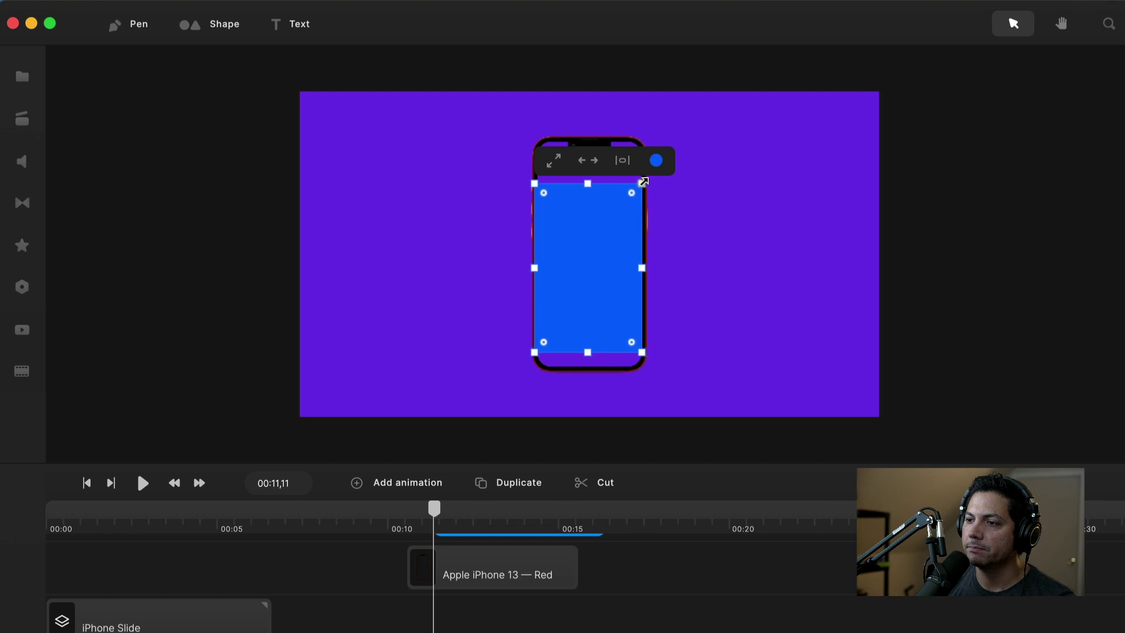
left_click_drag(534, 353, 590, 365)
left_click_drag(588, 185, 589, 139)
scroll(589, 137, "up", 3)
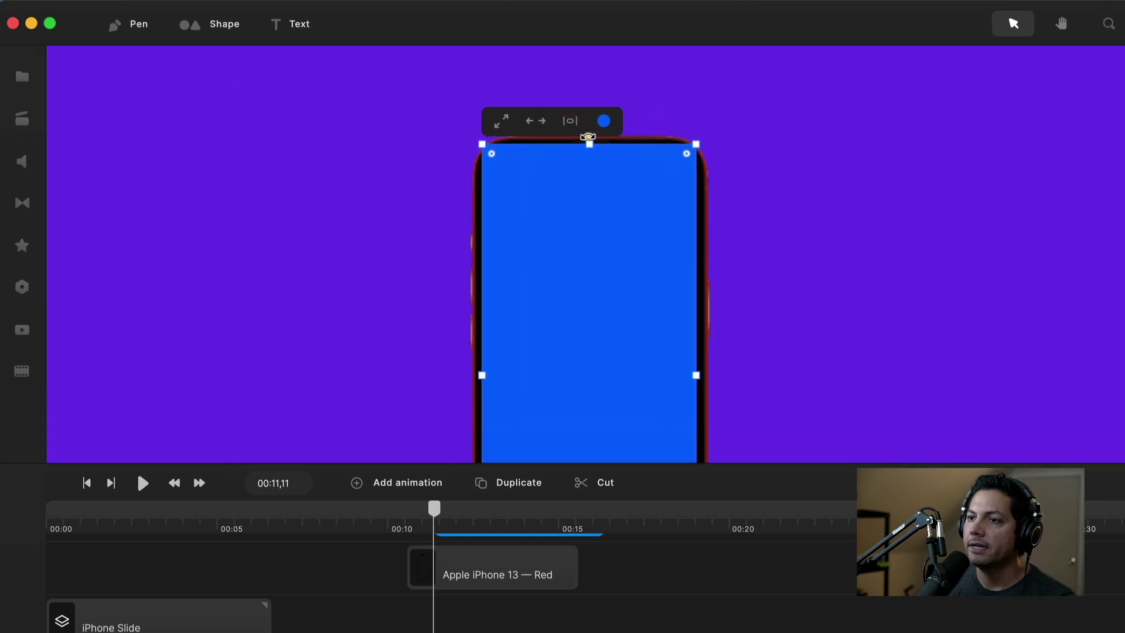
Round the blue rectangle's corners to follow the rounded corners of the phone frame
scroll(661, 131, "up", 1)
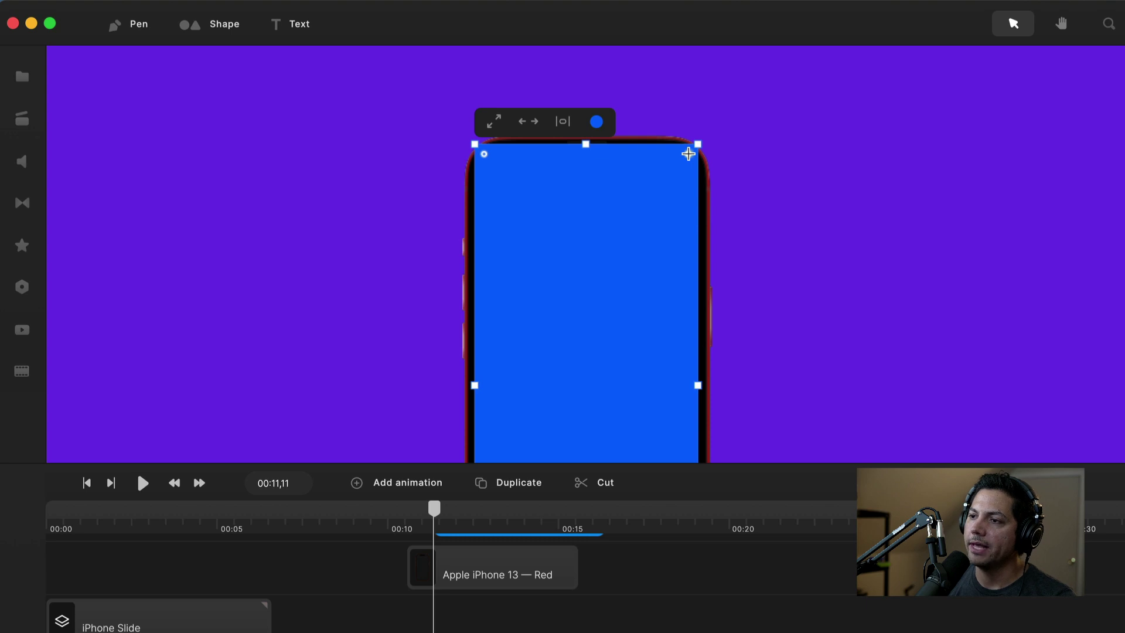
left_click_drag(689, 153, 645, 207)
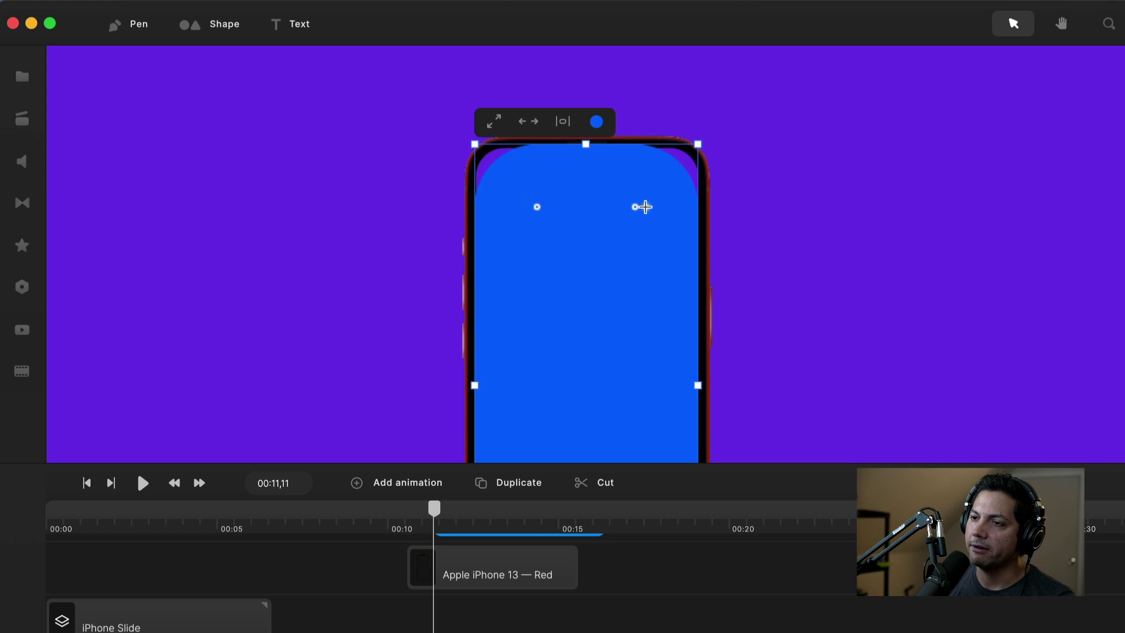
left_click_drag(645, 207, 688, 172)
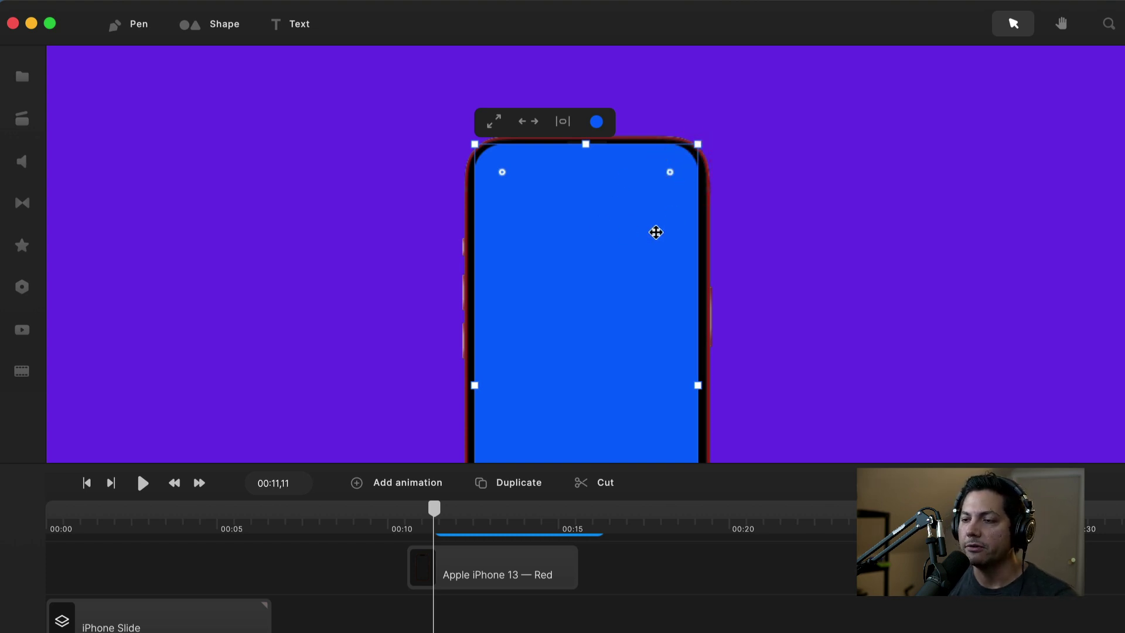
Extend the blue rectangle's lower edge to close the gap above the phone's bottom bezel, and fit the canvas back in view
left_click(1065, 23)
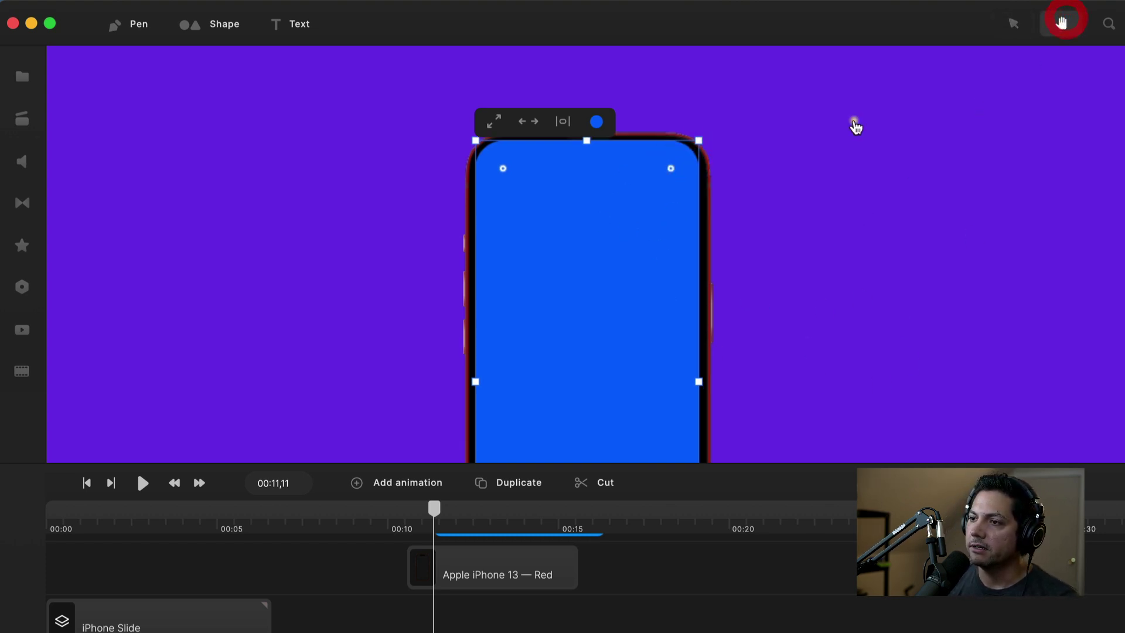
scroll(841, 201, "down", 5)
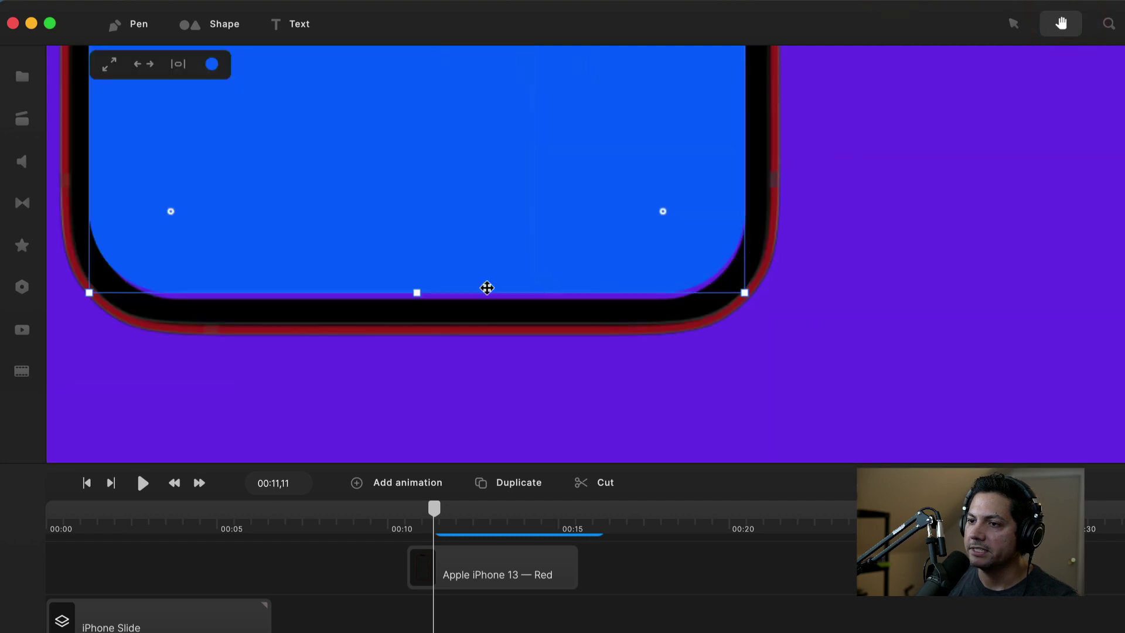
left_click(1015, 23)
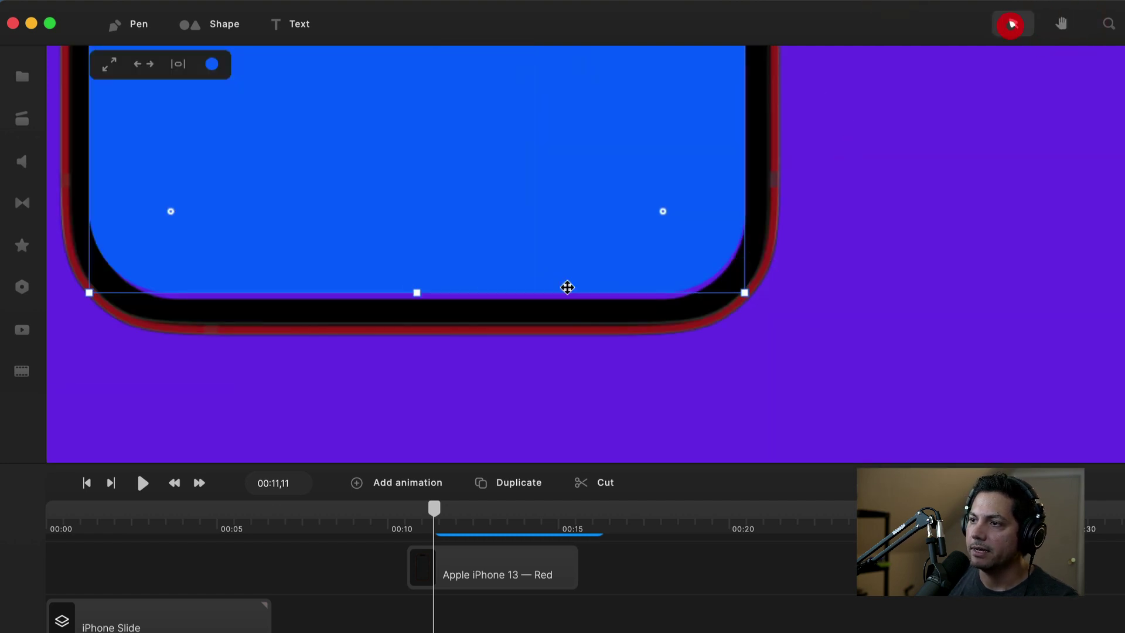
left_click_drag(417, 293, 414, 304)
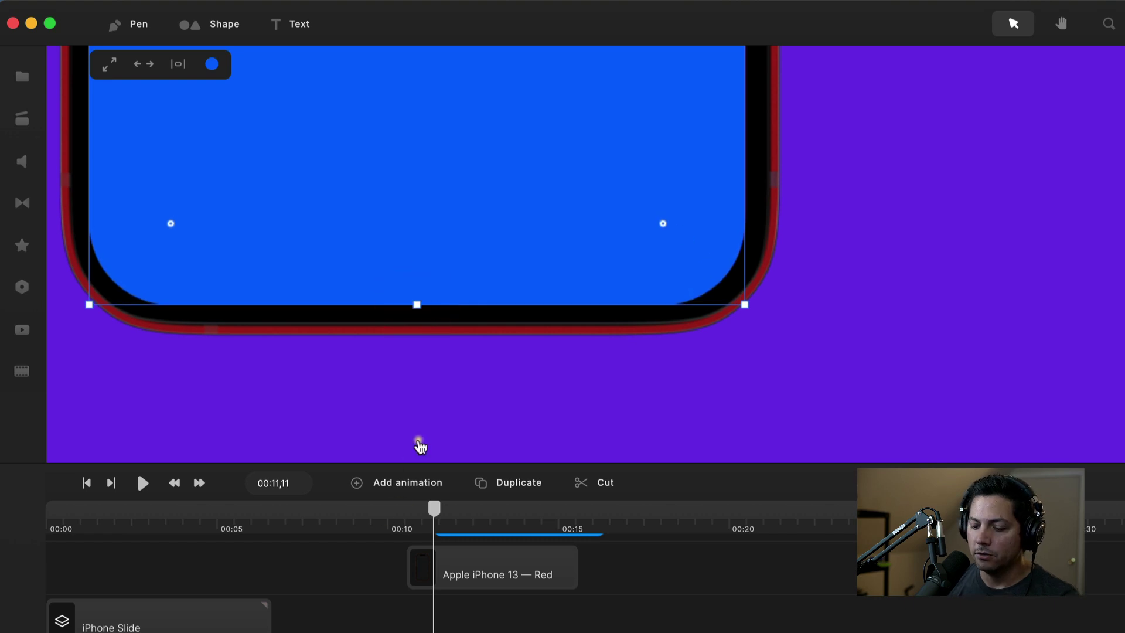
key("super+0")
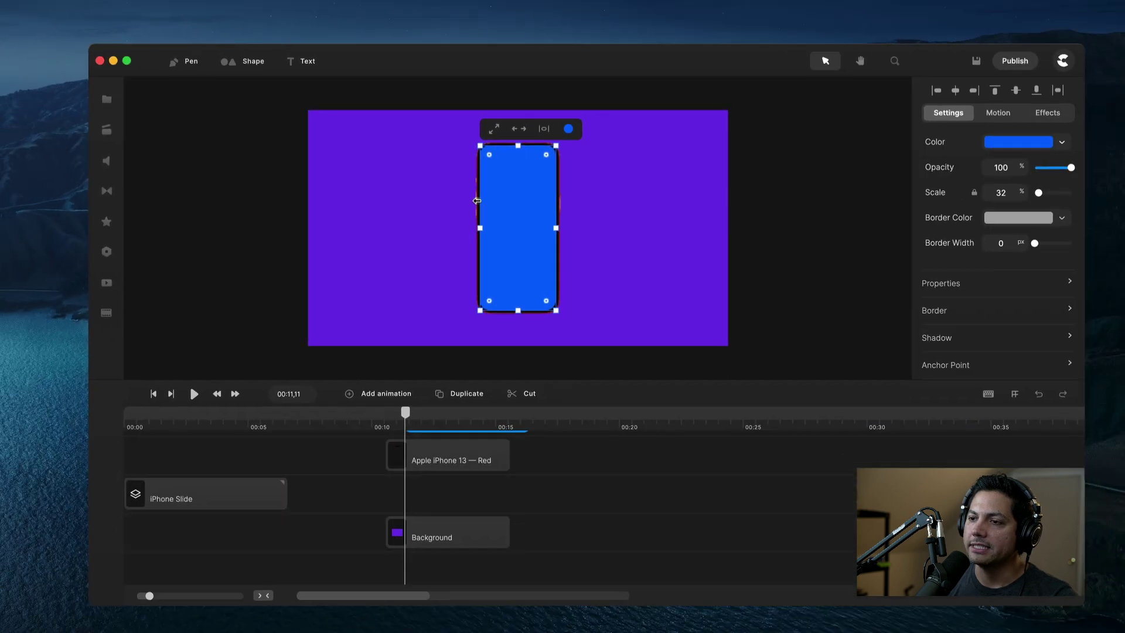
Rename the Square clip as Screen
scroll(439, 465, "up", 2)
right_click(446, 469)
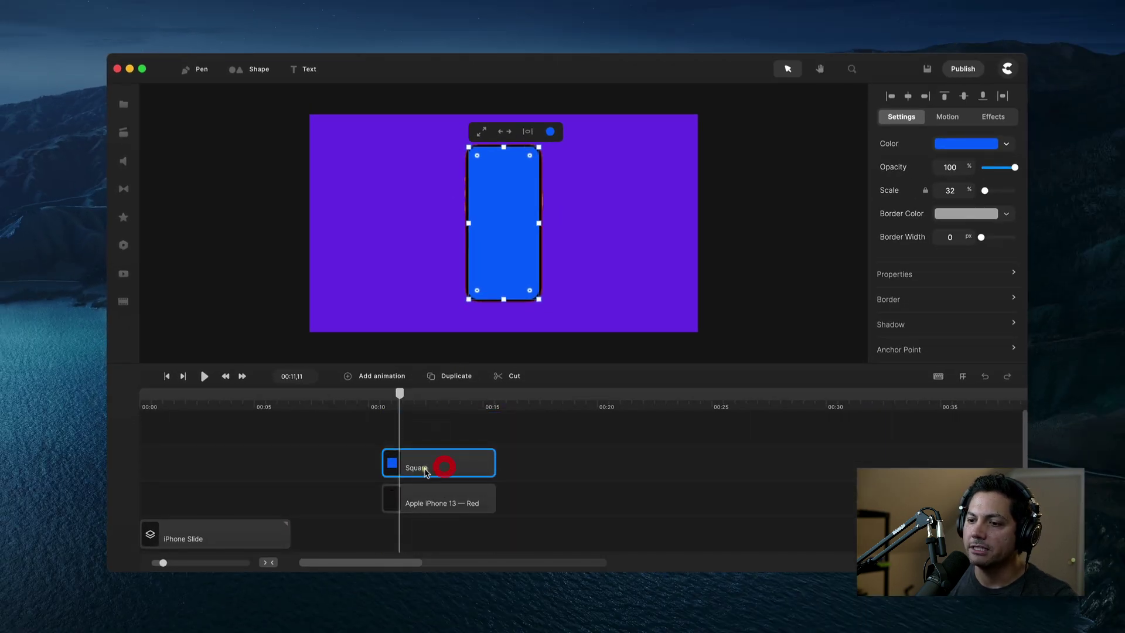
left_click(469, 384)
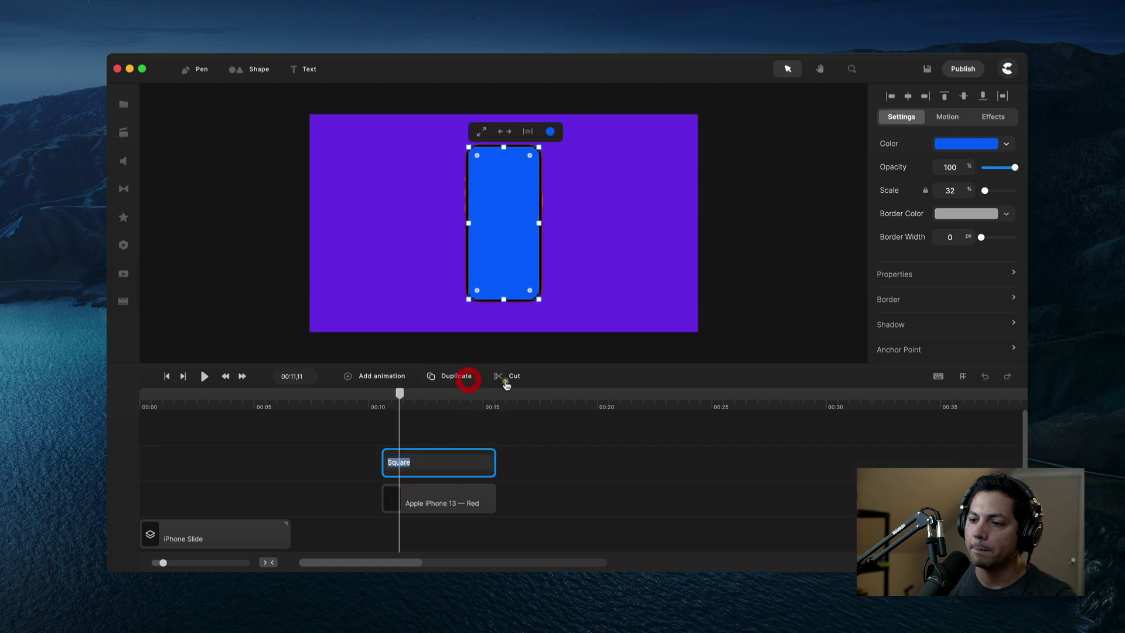
type("Screen")
key("Return")
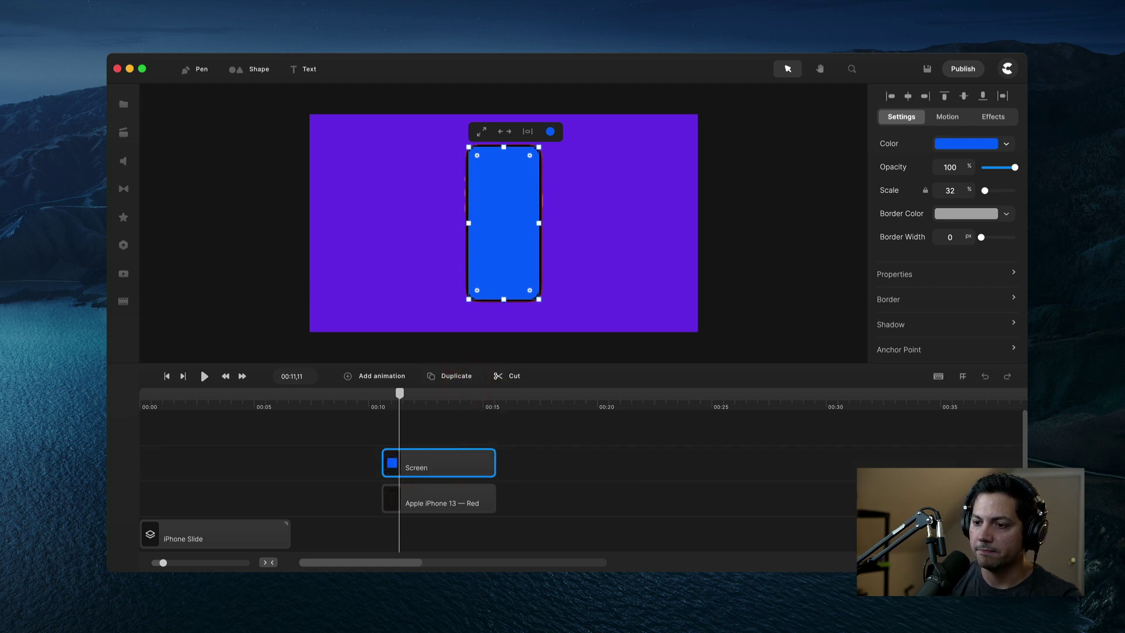
Put the Screen clip into its own group and turn on the group's Mask option
right_click(420, 464)
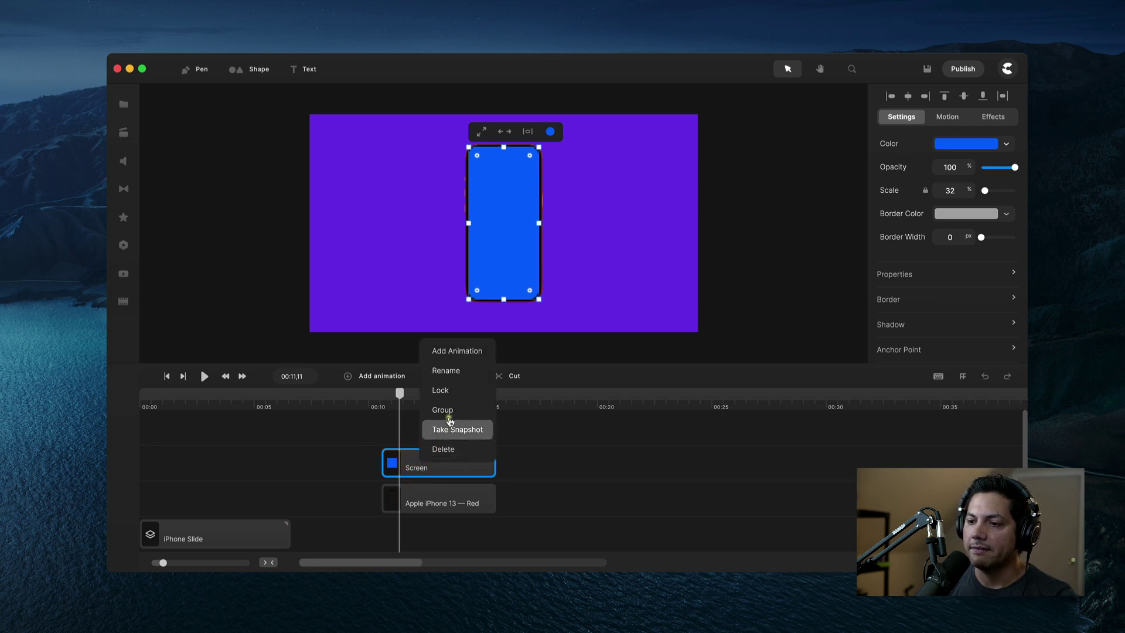
left_click(430, 410)
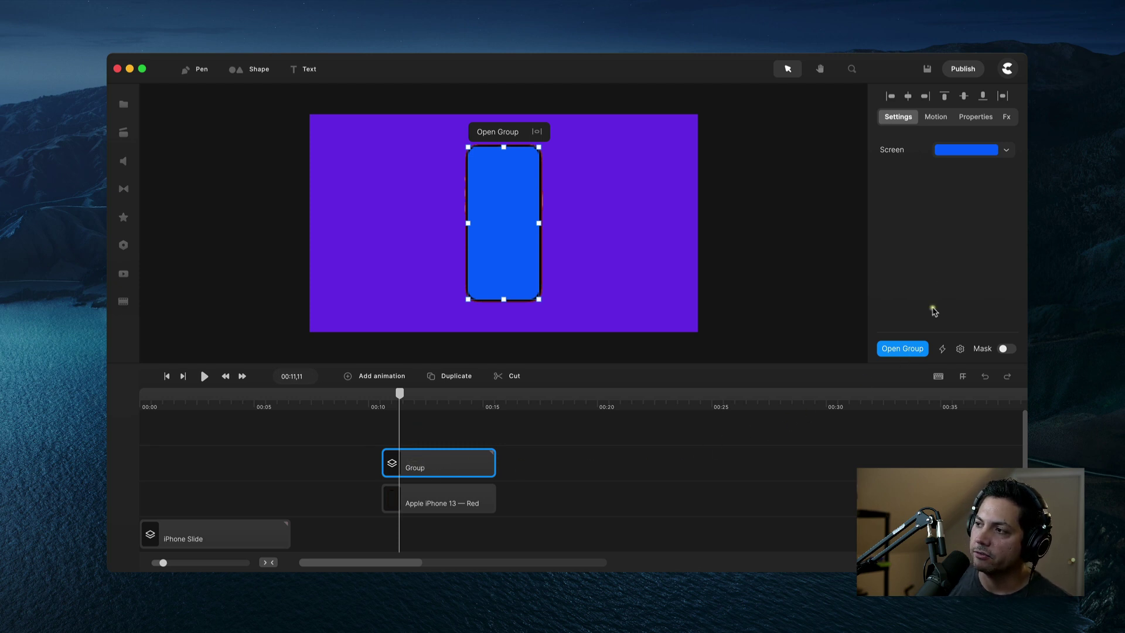
left_click(1004, 351)
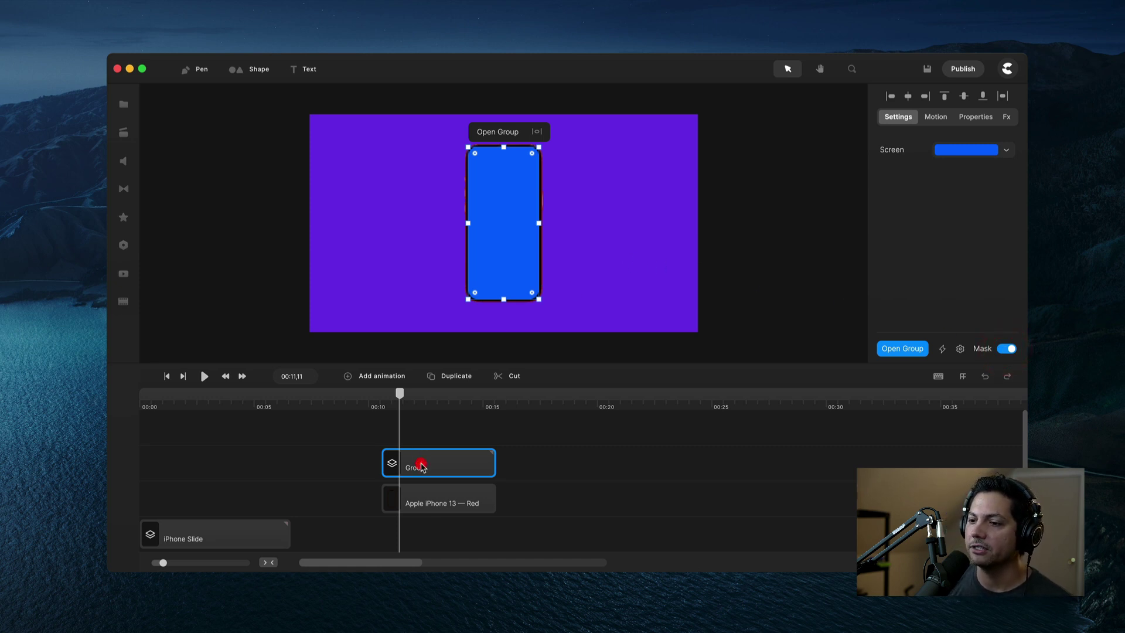
Open the new group and delete the Screen shape inside it
double_click(421, 466)
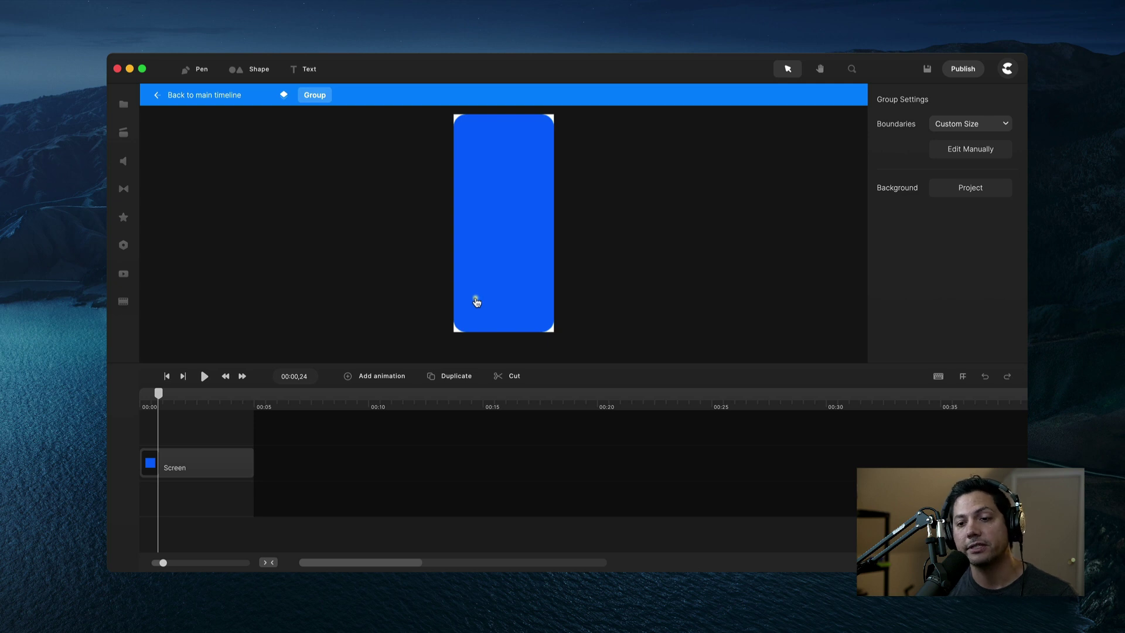
left_click(196, 465)
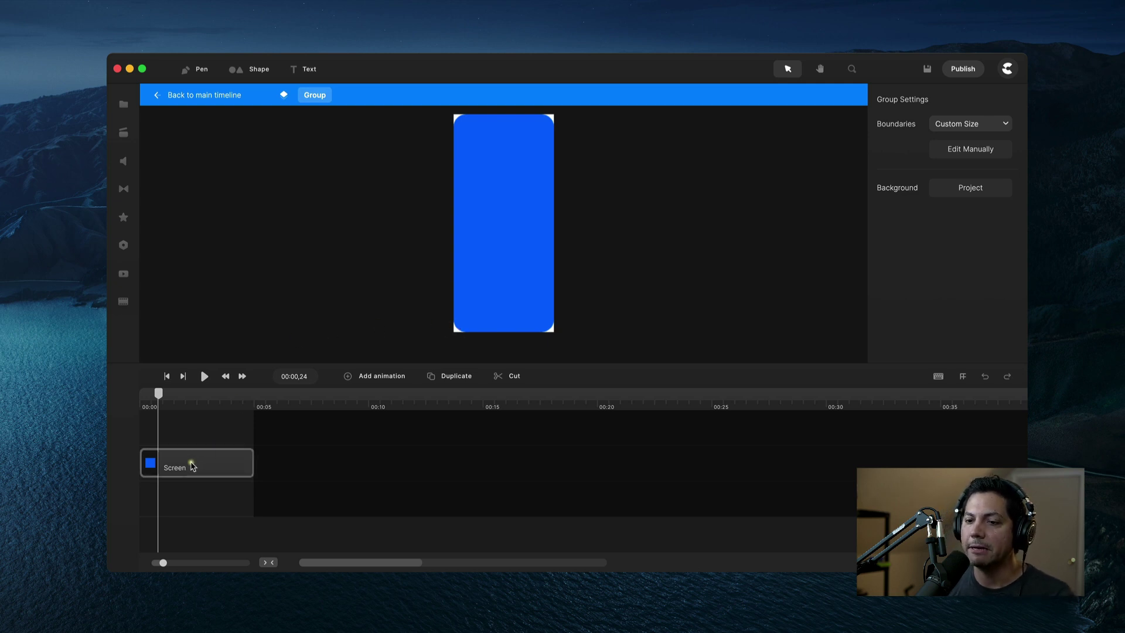
left_click(192, 464)
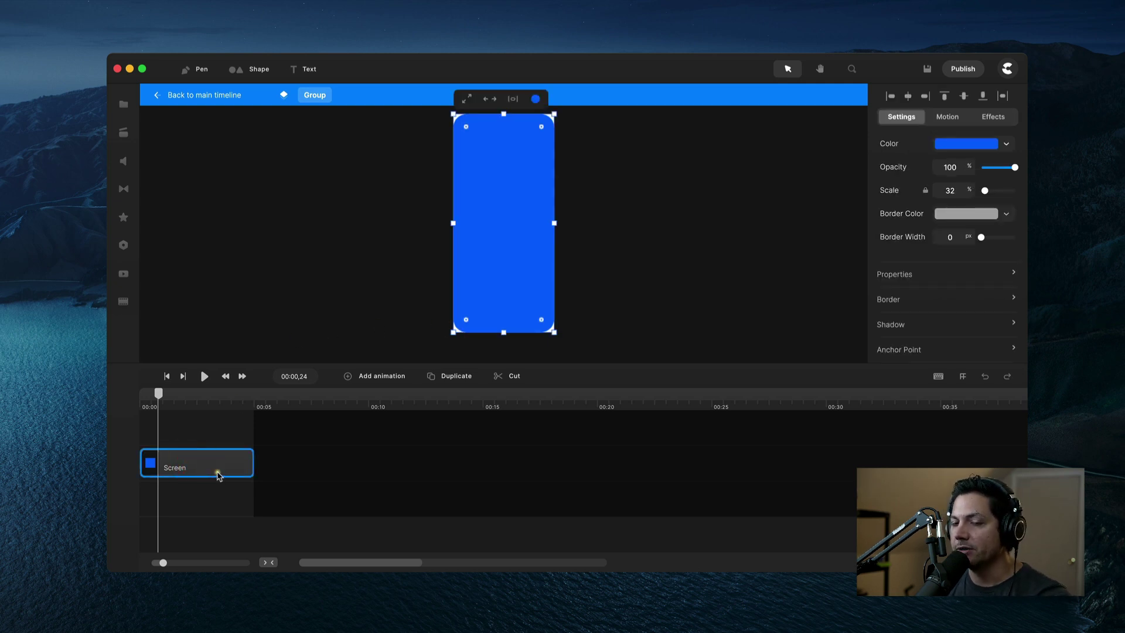
key("Delete")
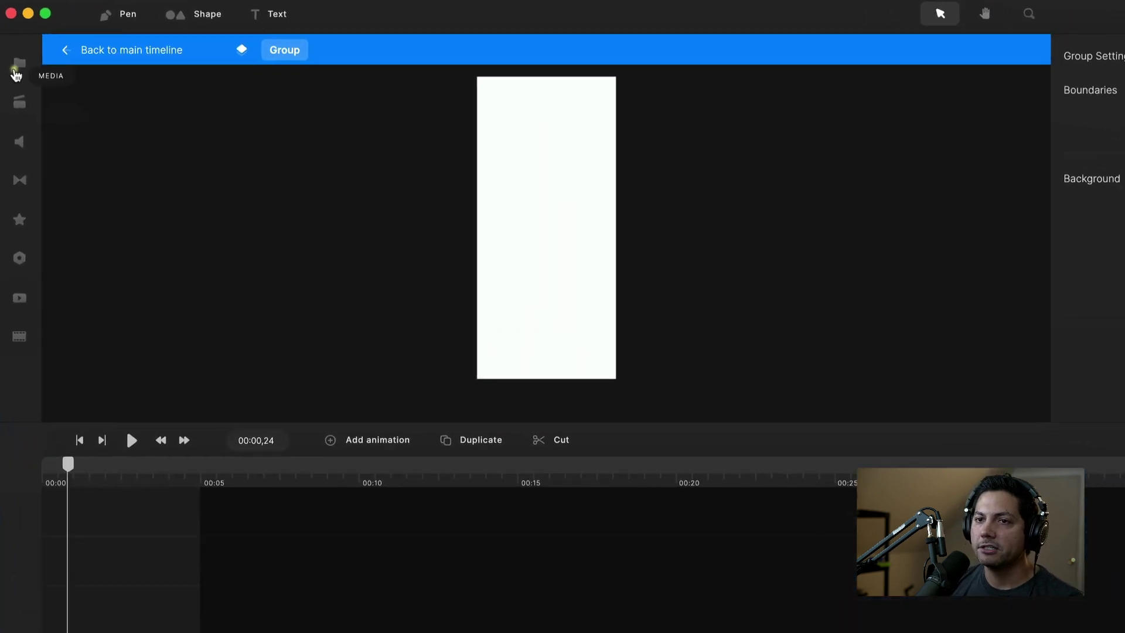
Add the pexels-kindel-media-7293845 clip from the global media to the group and position it so the woman is centered in the screen area
left_click(123, 104)
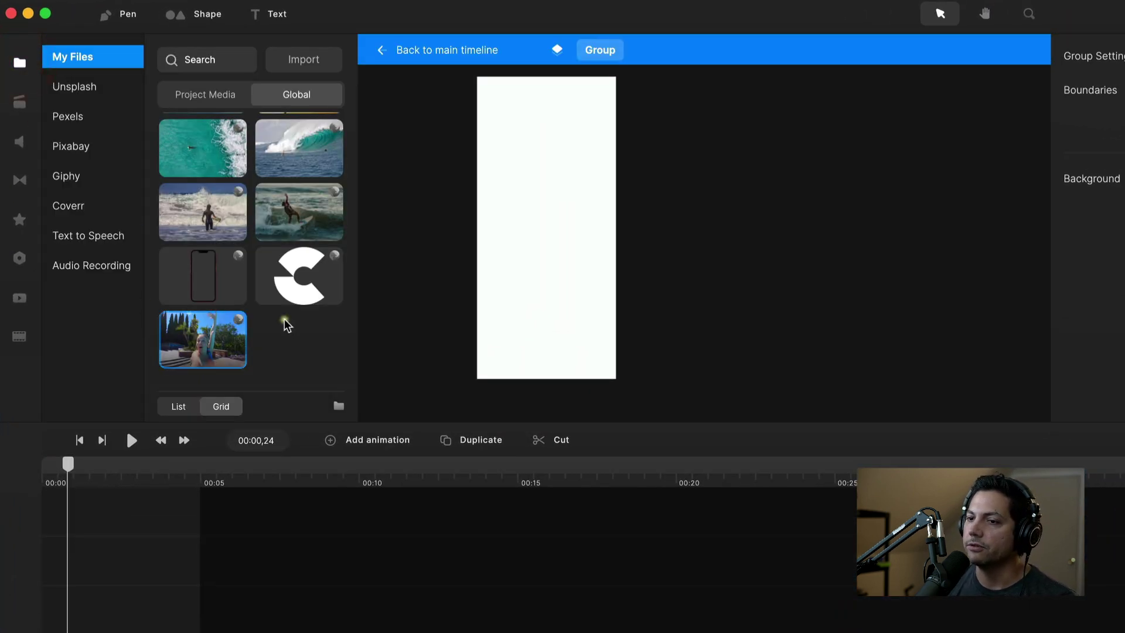
left_click_drag(195, 363, 535, 215)
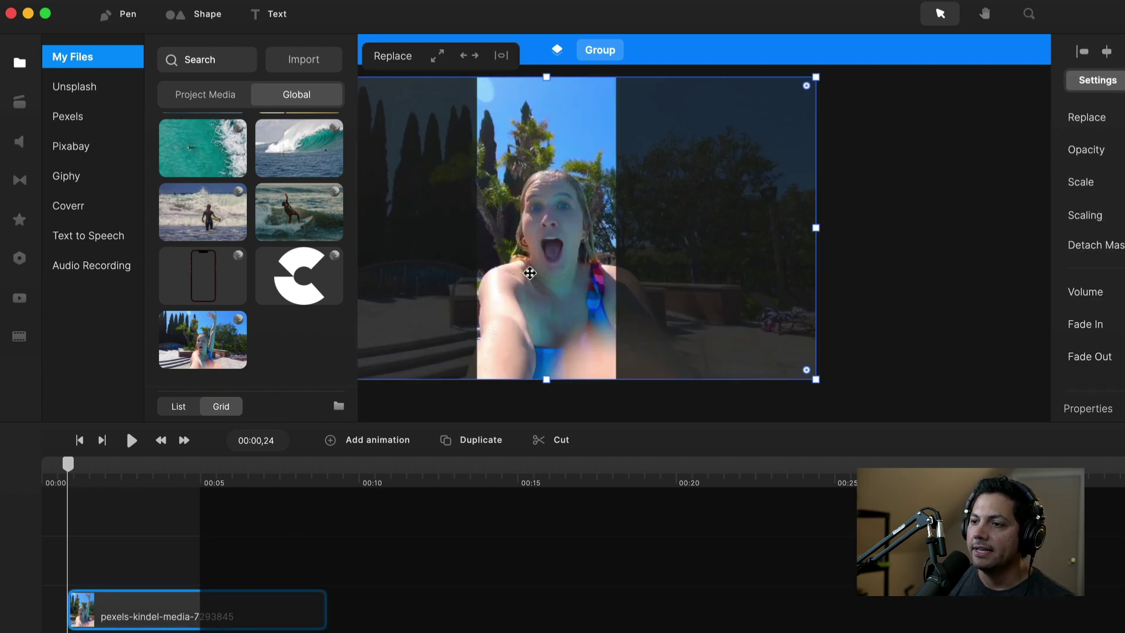
left_click_drag(530, 273, 446, 297)
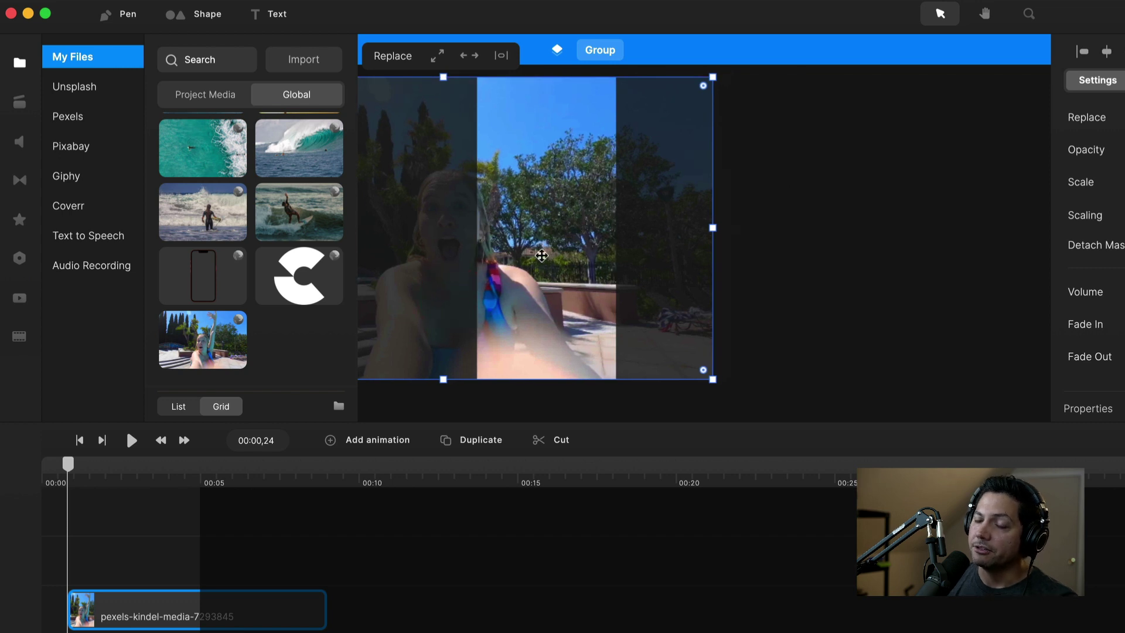
left_click_drag(542, 255, 638, 282)
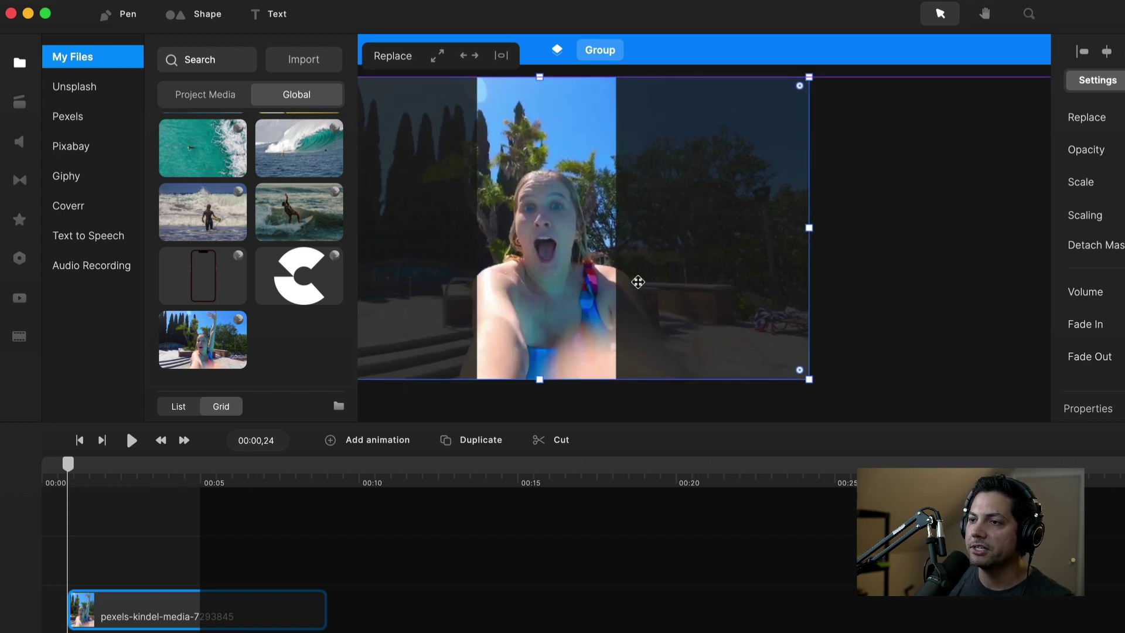
left_click(565, 124)
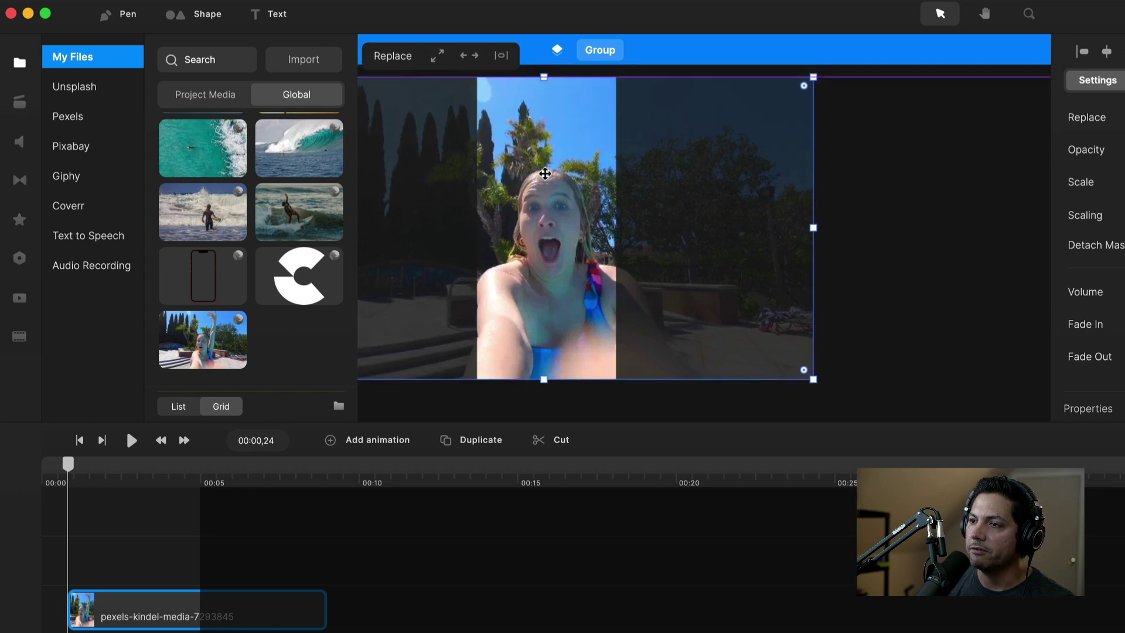
left_click(545, 173)
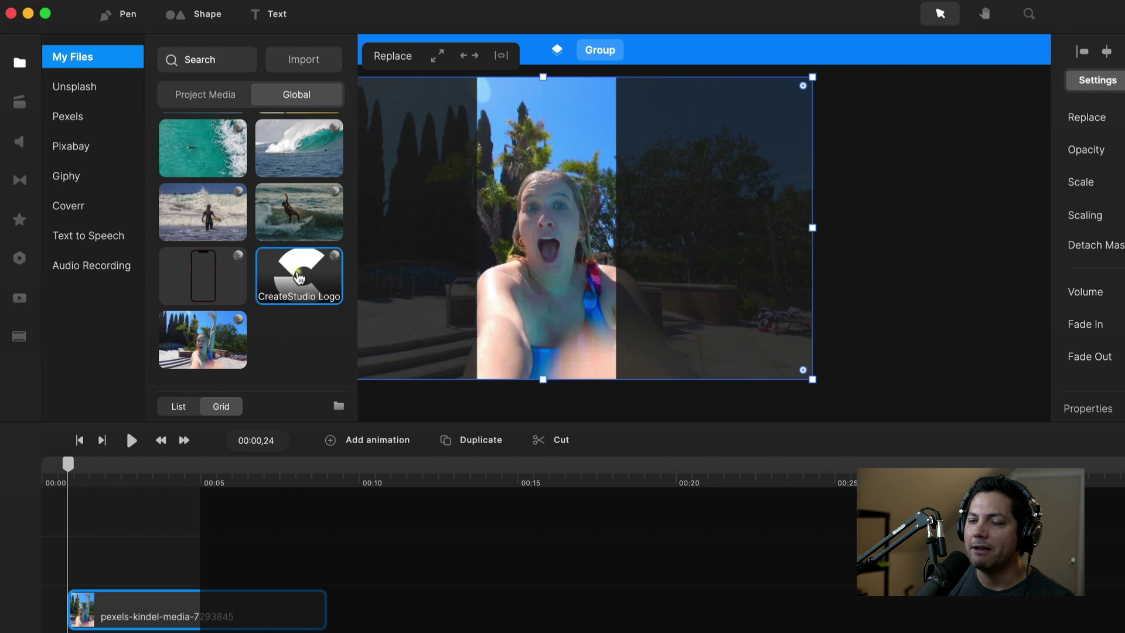
Add the CreateStudio Logo from the global media at 8% scale, placed above the woman's head
left_click_drag(304, 285, 521, 224)
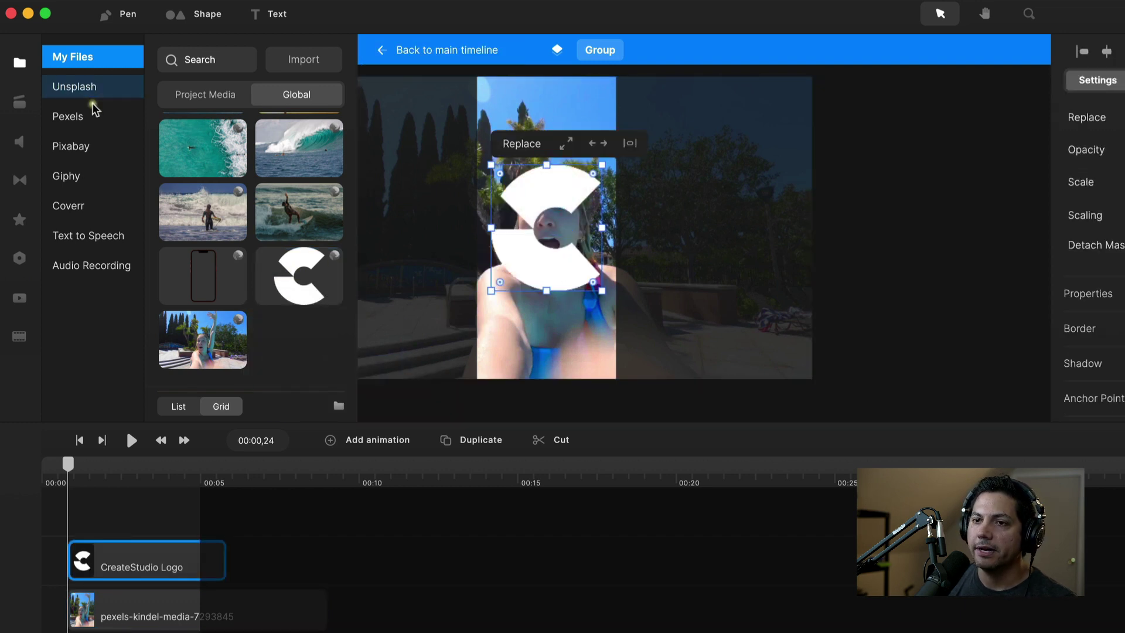
left_click(20, 63)
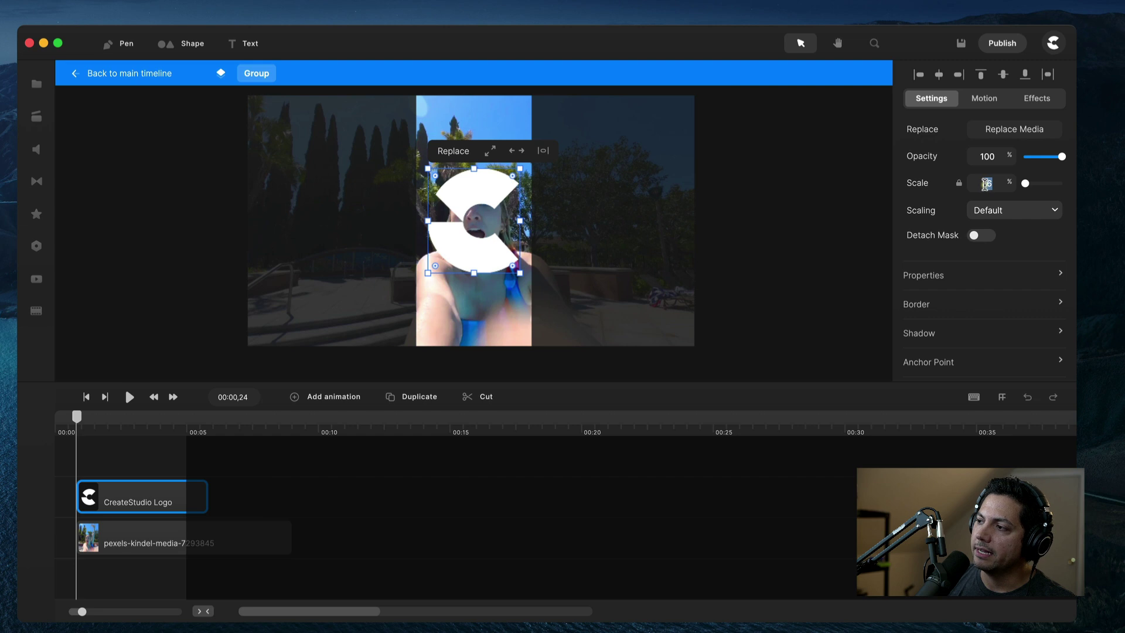
double_click(986, 184)
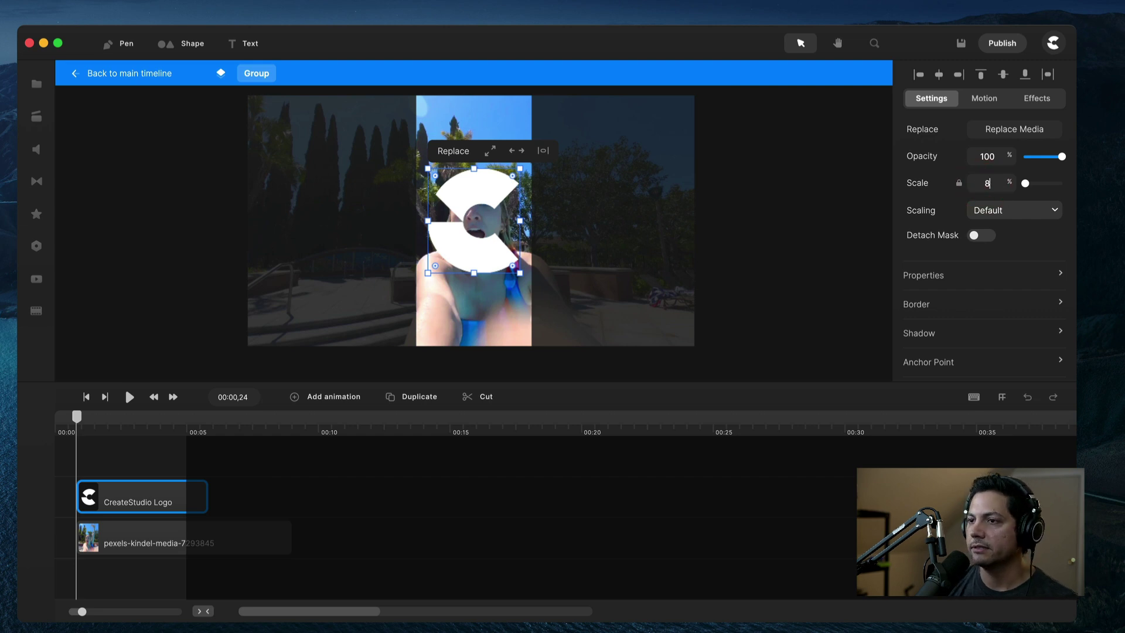
key("Return")
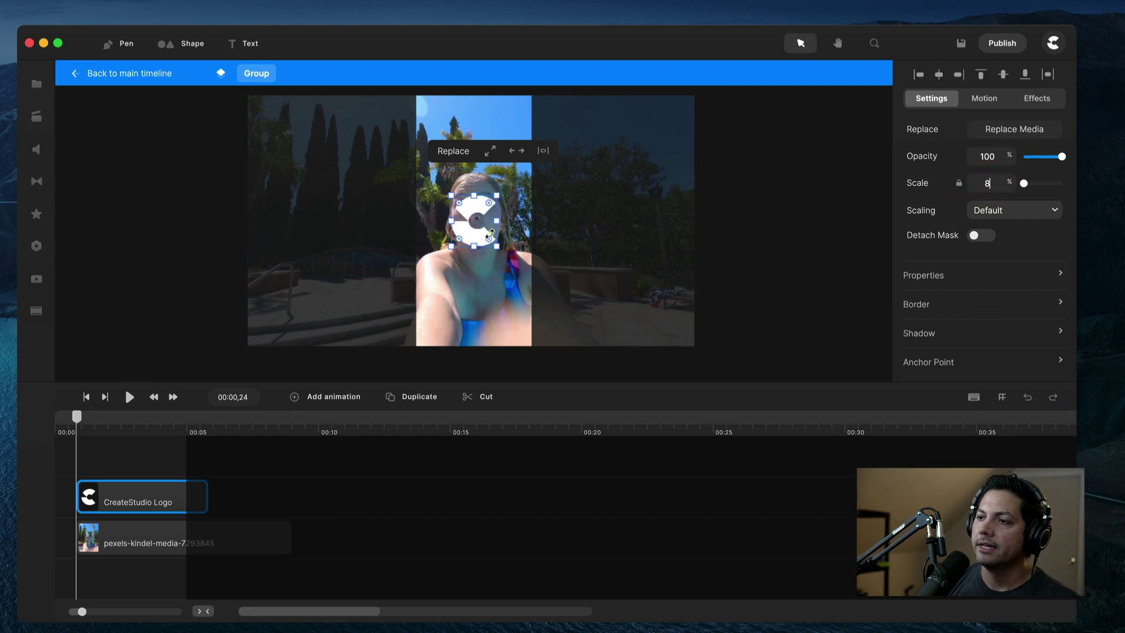
left_click_drag(475, 224, 472, 147)
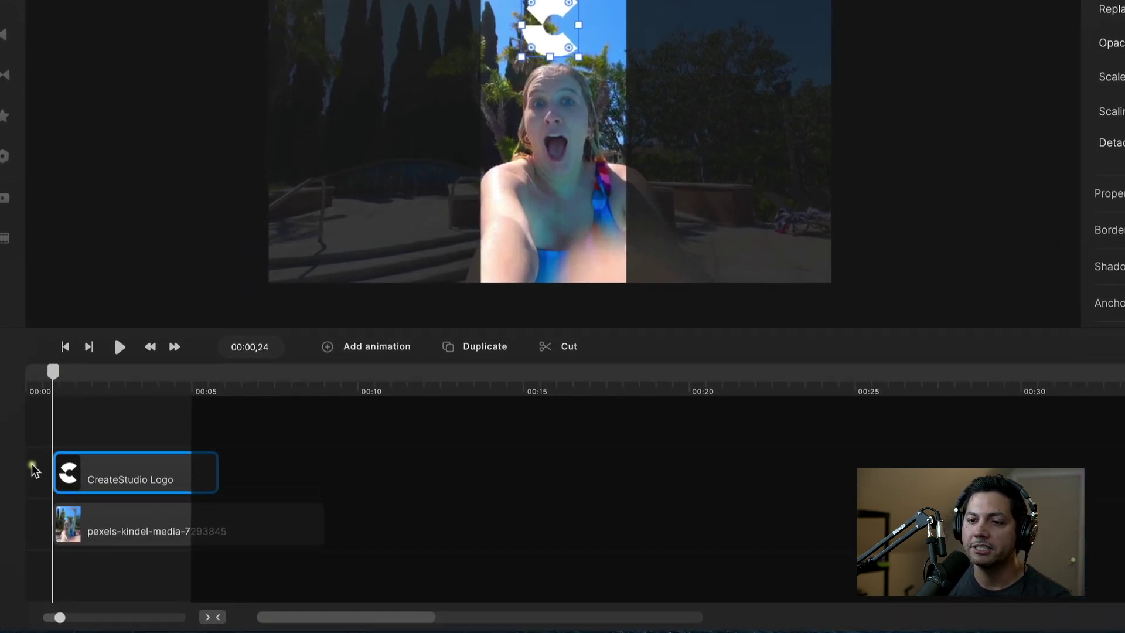
Move the CreateStudio Logo and pexels-kindel-media-7293845 clips together to the start of the group's timeline
left_click_drag(53, 371, 27, 374)
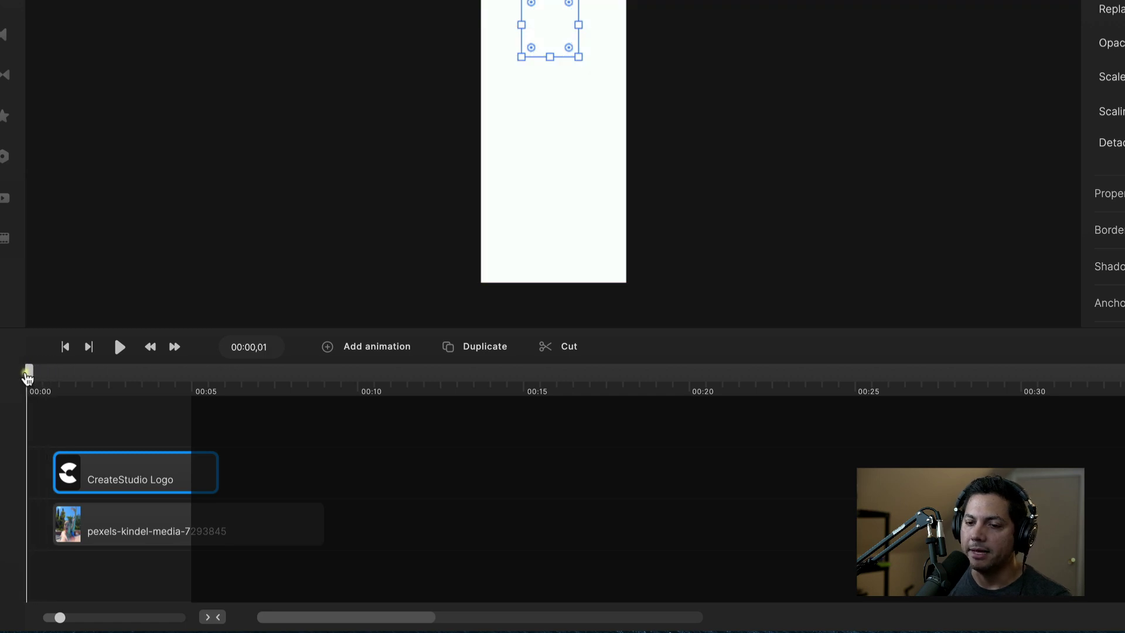
left_click(27, 375)
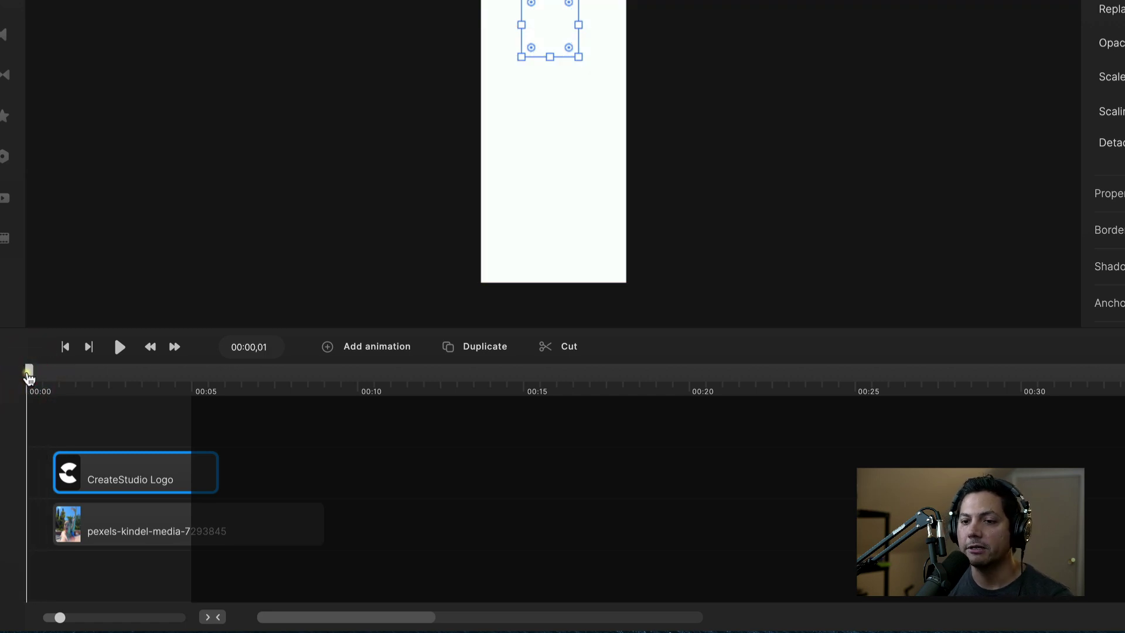
mouse_move(28, 376)
left_mouse_down()
mouse_move(56, 378)
mouse_move(30, 376)
left_mouse_up()
left_click_drag(81, 418, 116, 588)
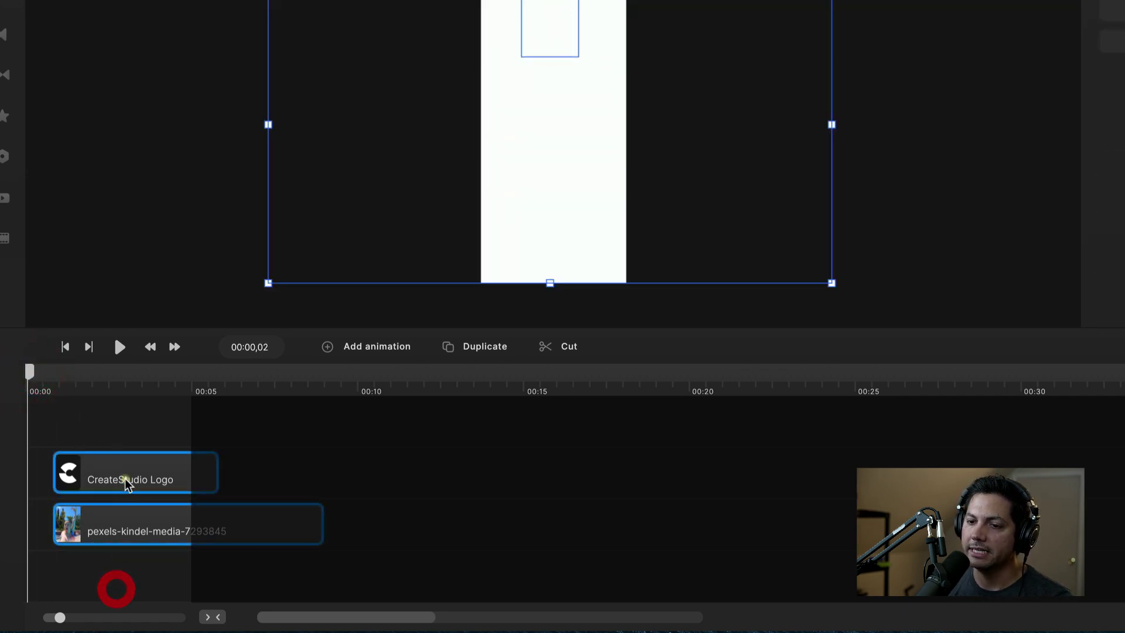
left_click_drag(125, 477, 6, 472)
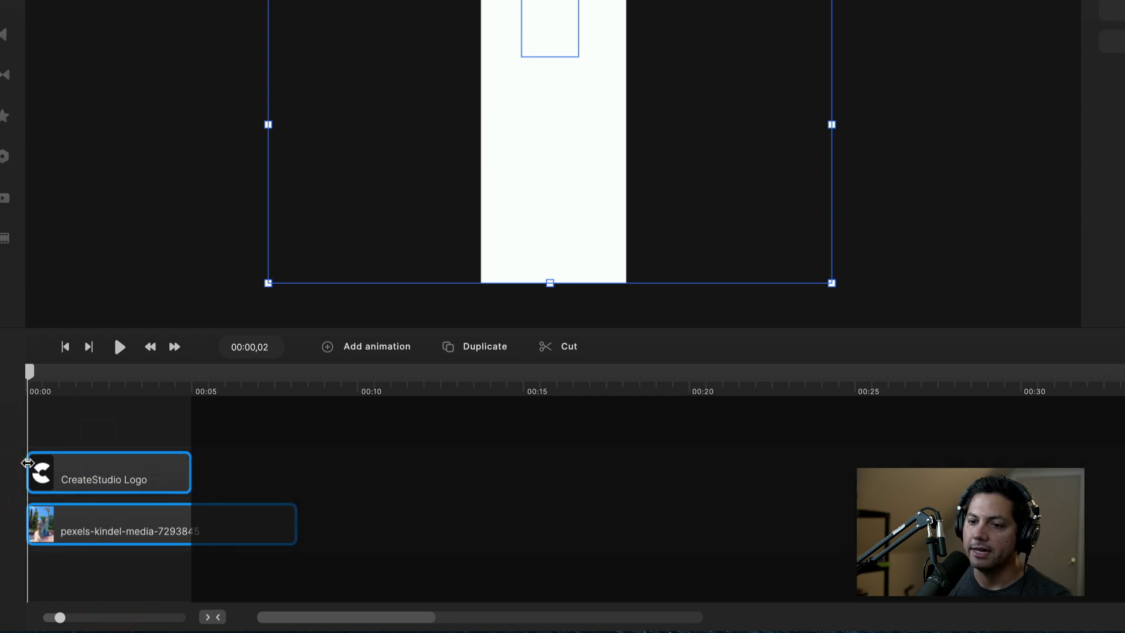
left_click(29, 464)
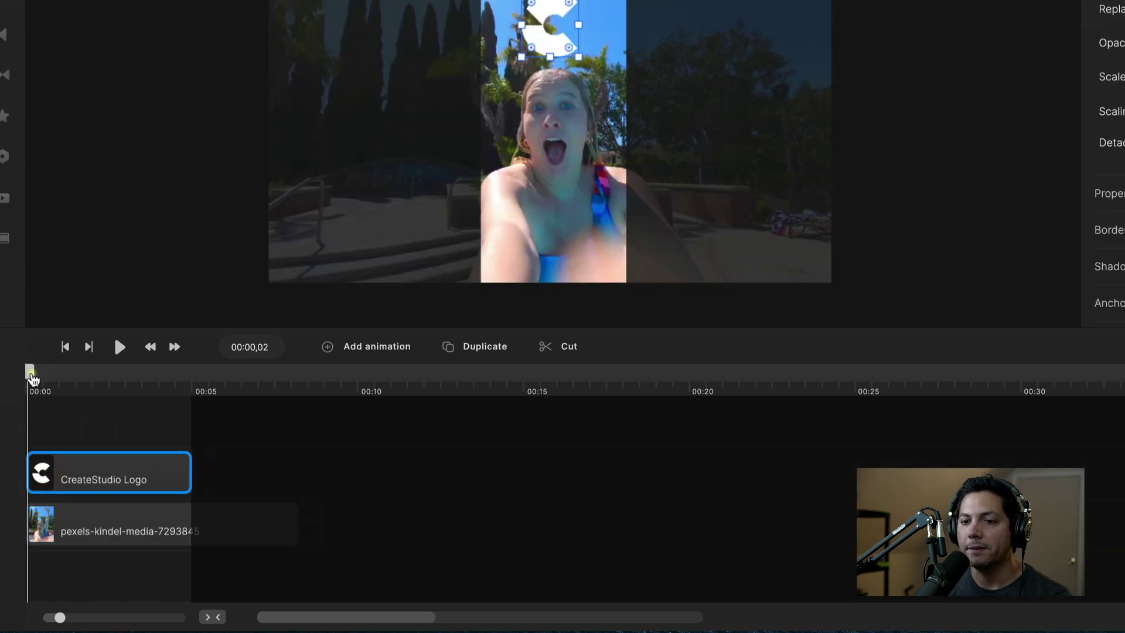
left_click(86, 422)
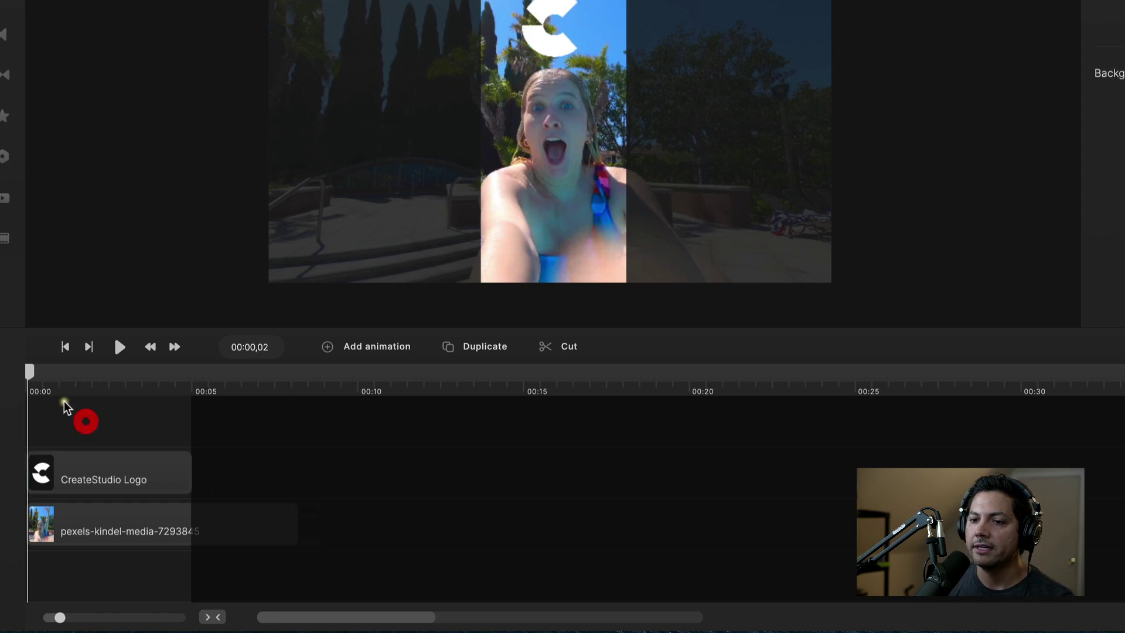
Give the CreateStudio Logo clip the Scale Up preset as its In motion and return to the main timeline
left_click(94, 475)
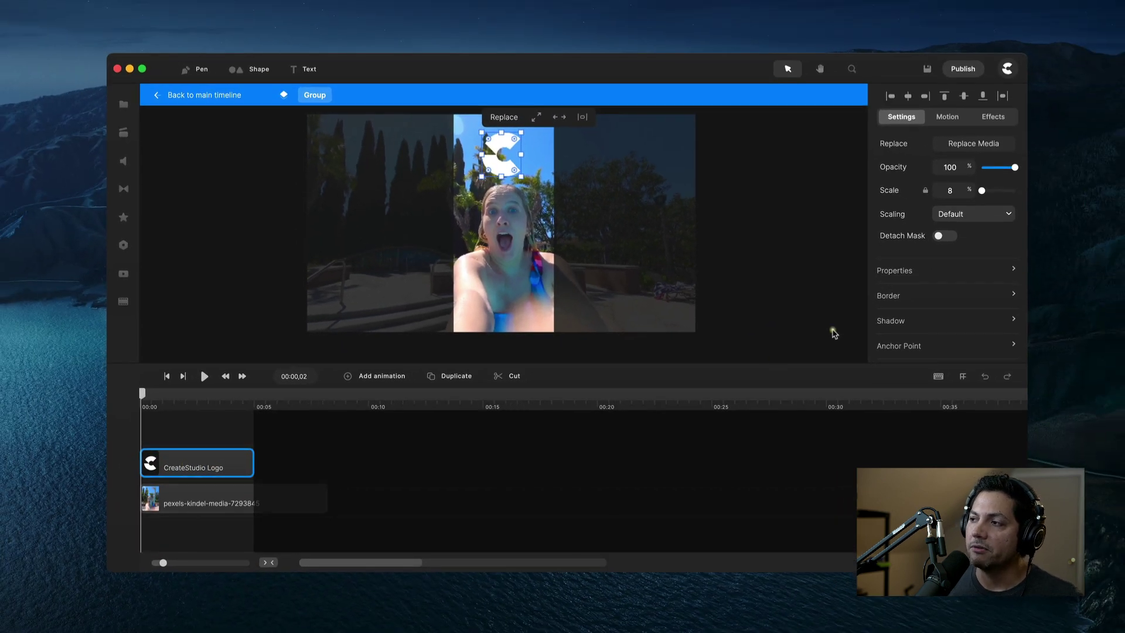
left_click(947, 117)
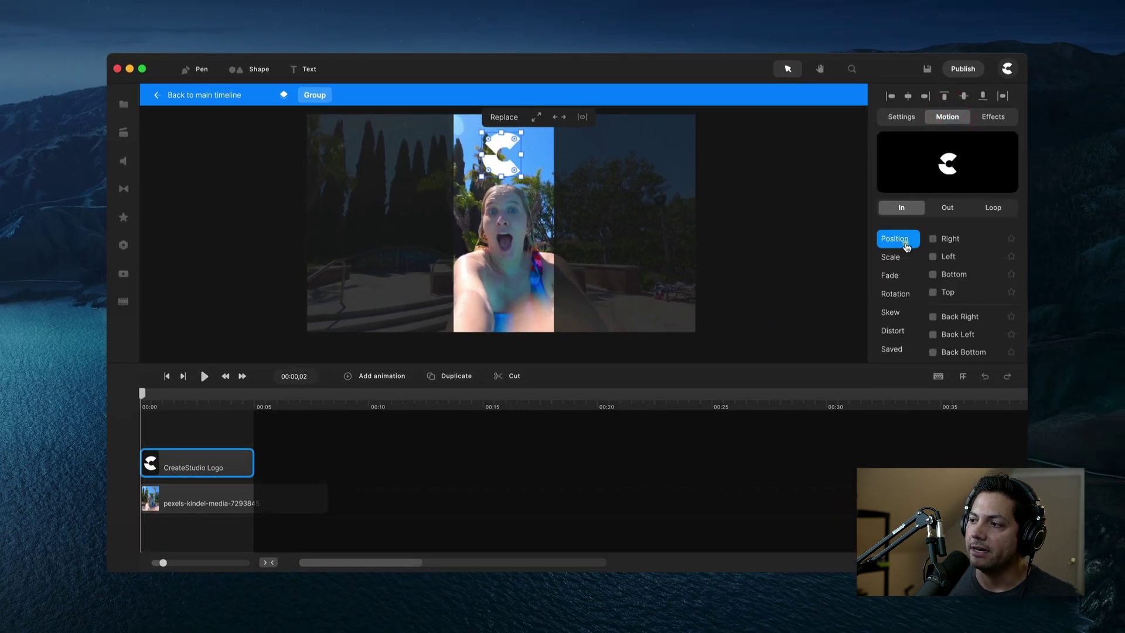
left_click(888, 259)
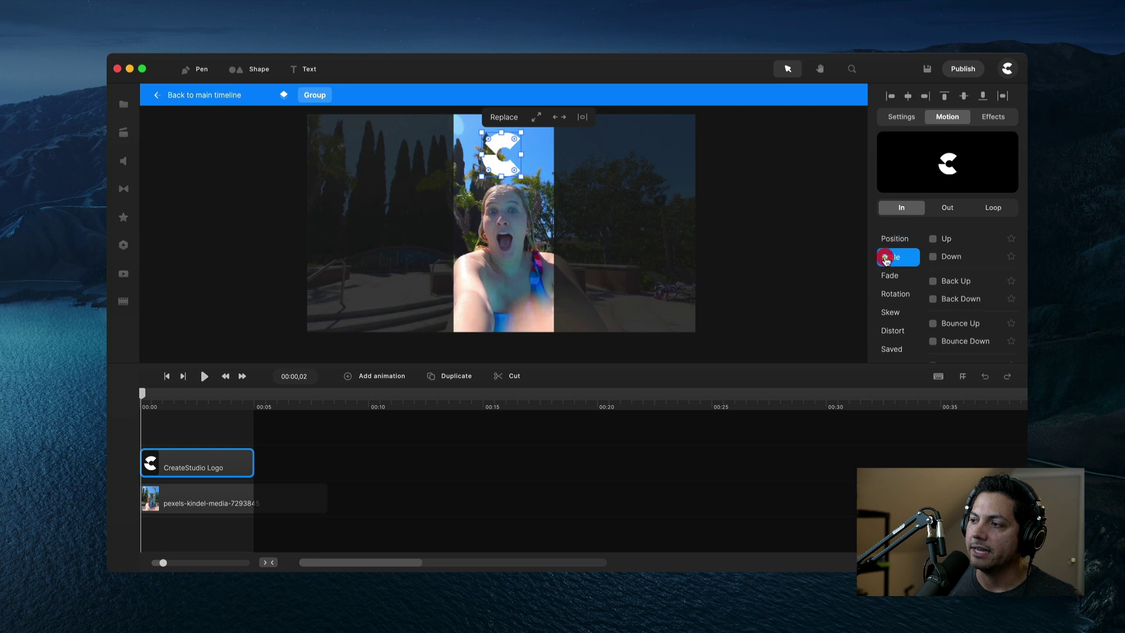
left_click(933, 241)
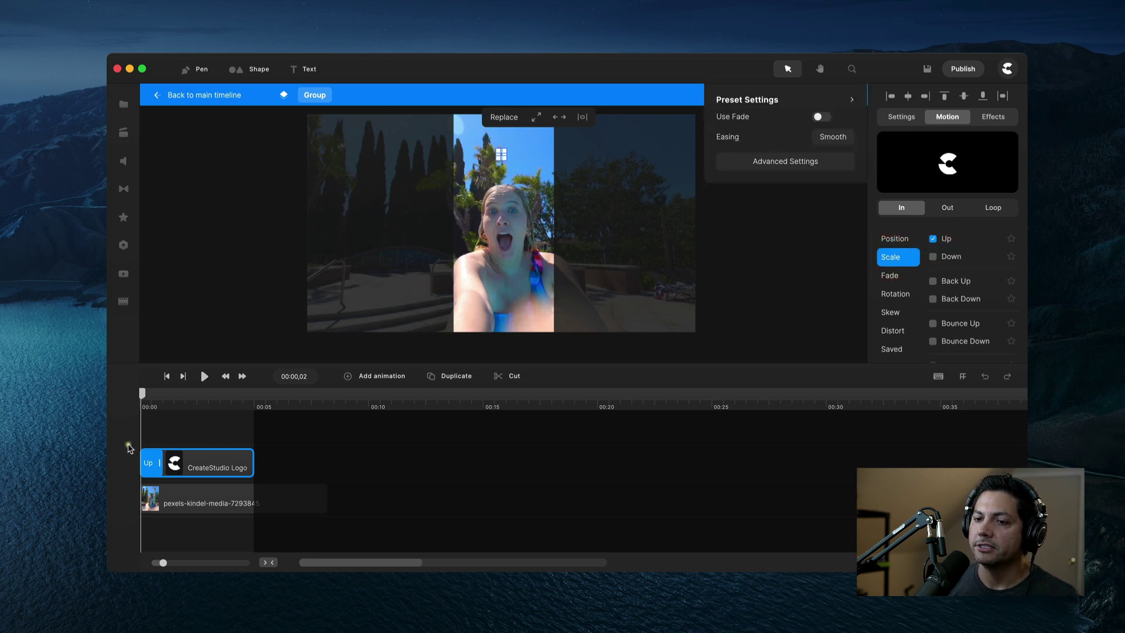
mouse_move(144, 400)
left_mouse_down()
mouse_move(166, 399)
mouse_move(142, 399)
left_mouse_up()
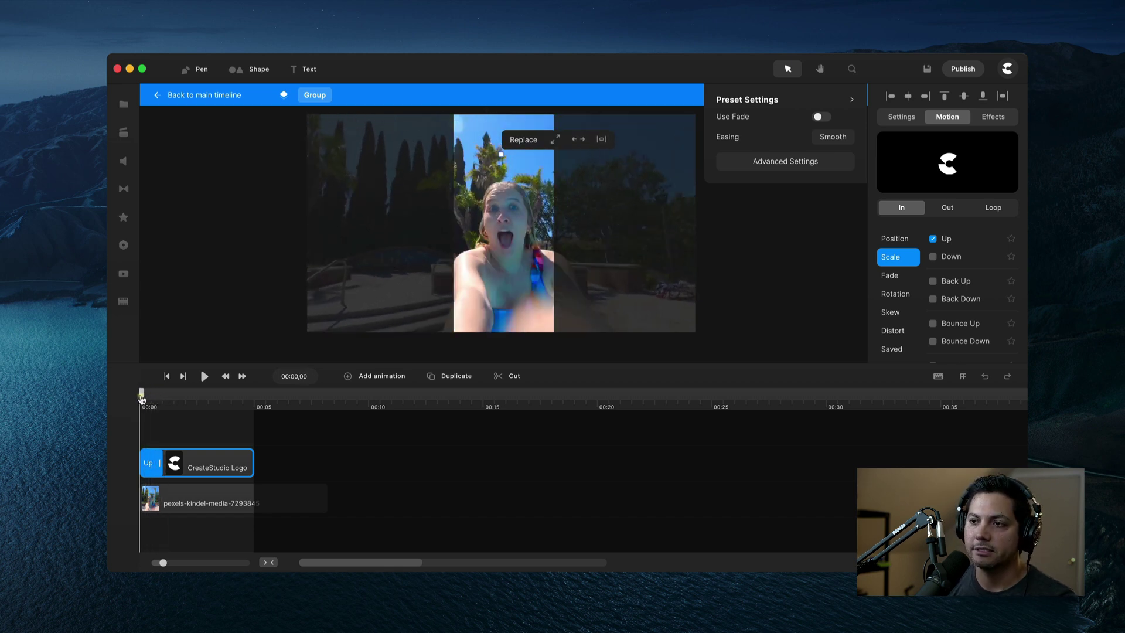
left_click(155, 95)
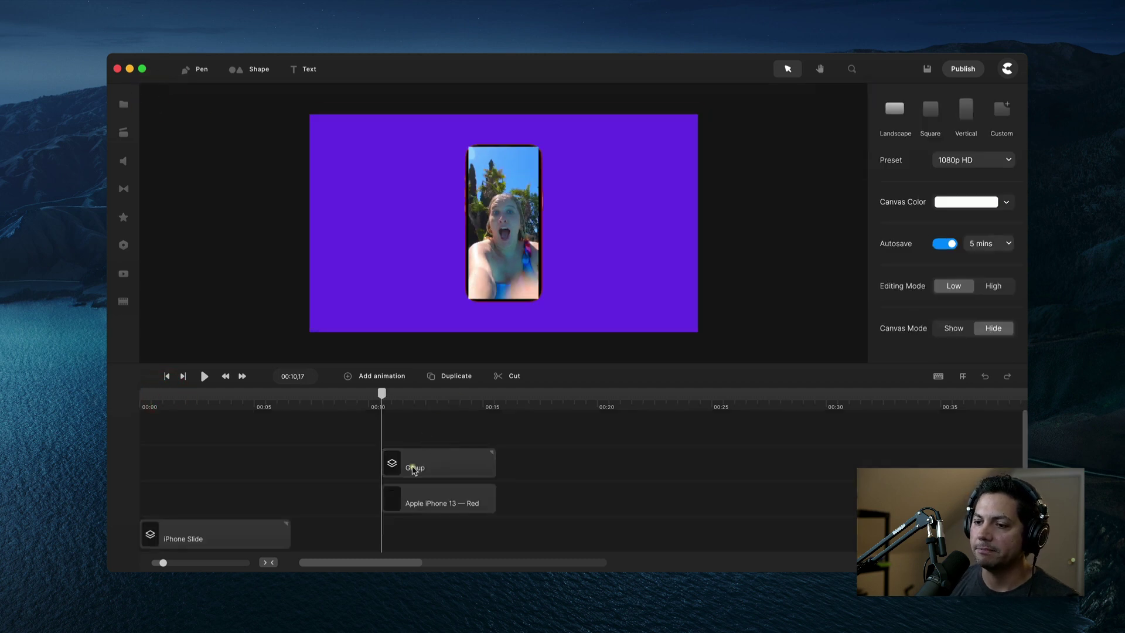
Play back the phone composition on the main timeline to check the logo's scale-in over the video
scroll(415, 469, "down", 2)
left_click_drag(417, 492, 417, 463)
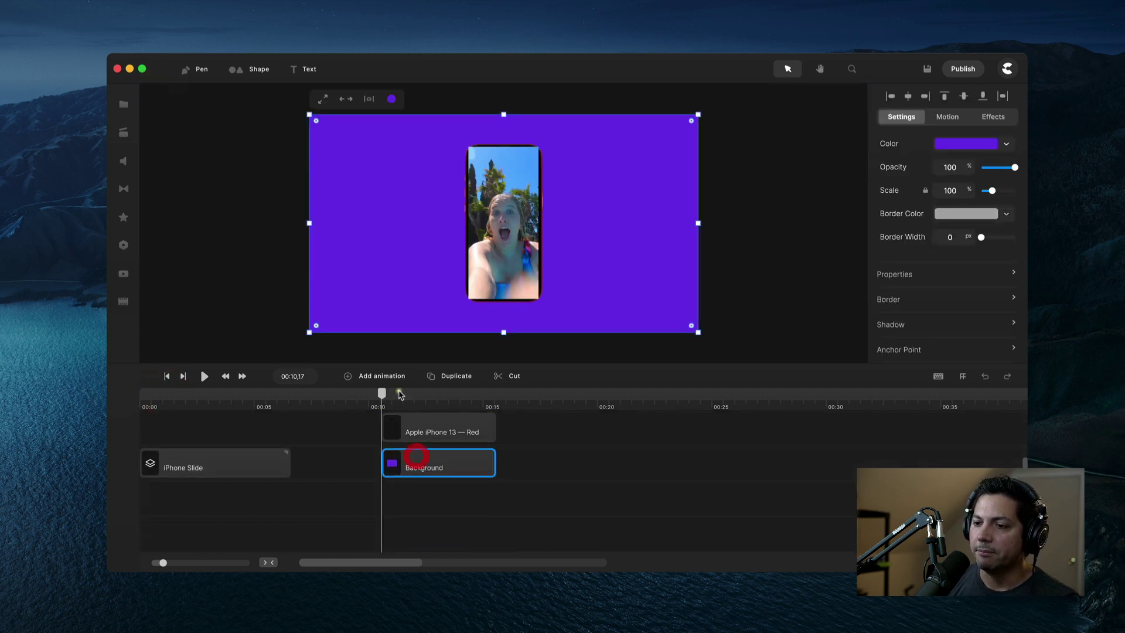
key("space")
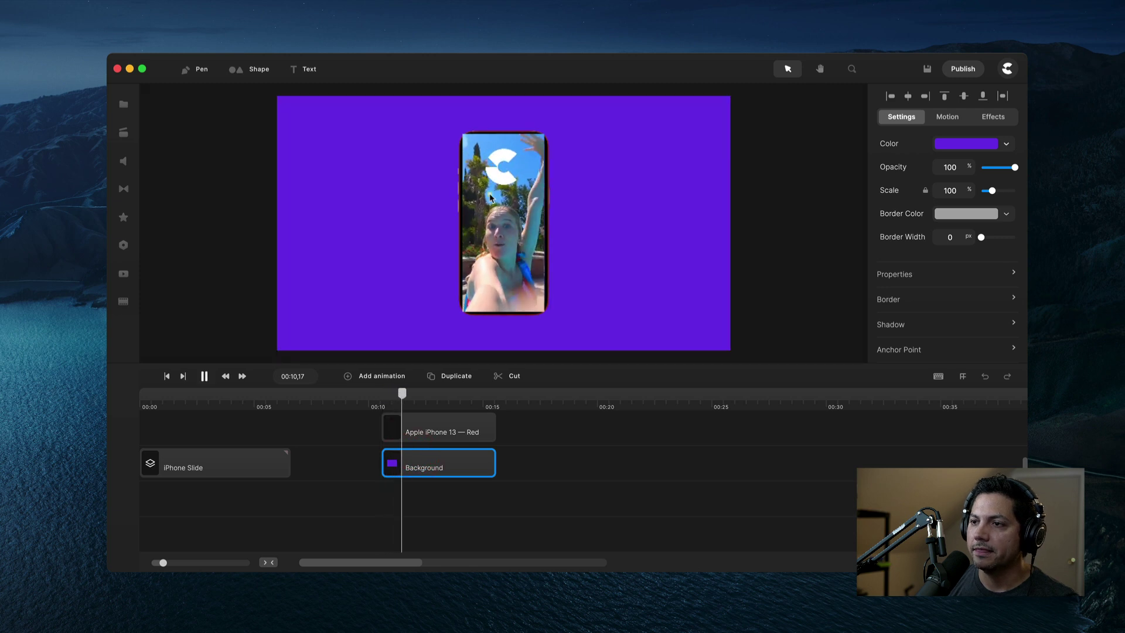
key("space")
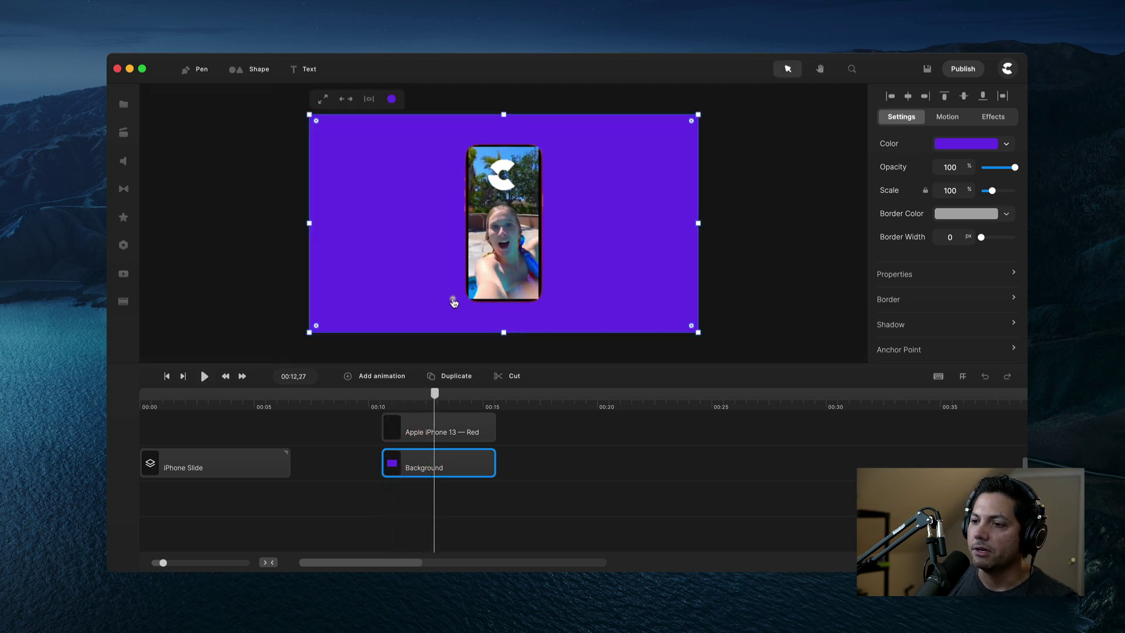
left_click(398, 402)
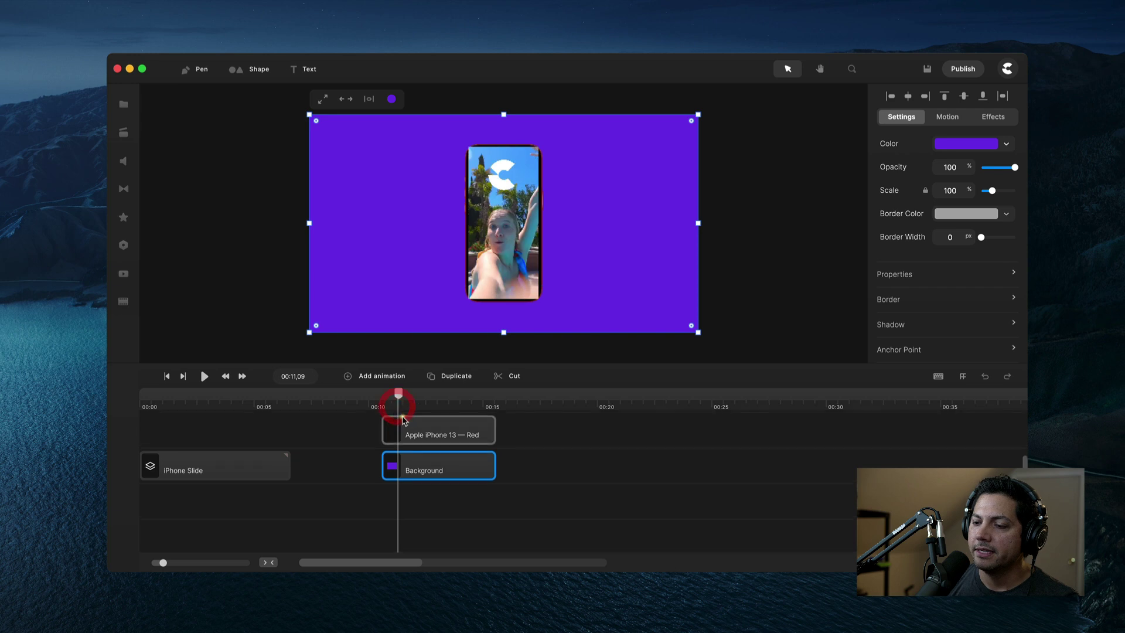
Move the Apple iPhone 13 — Red clip above the masked screen group in the layer order
key("super+g")
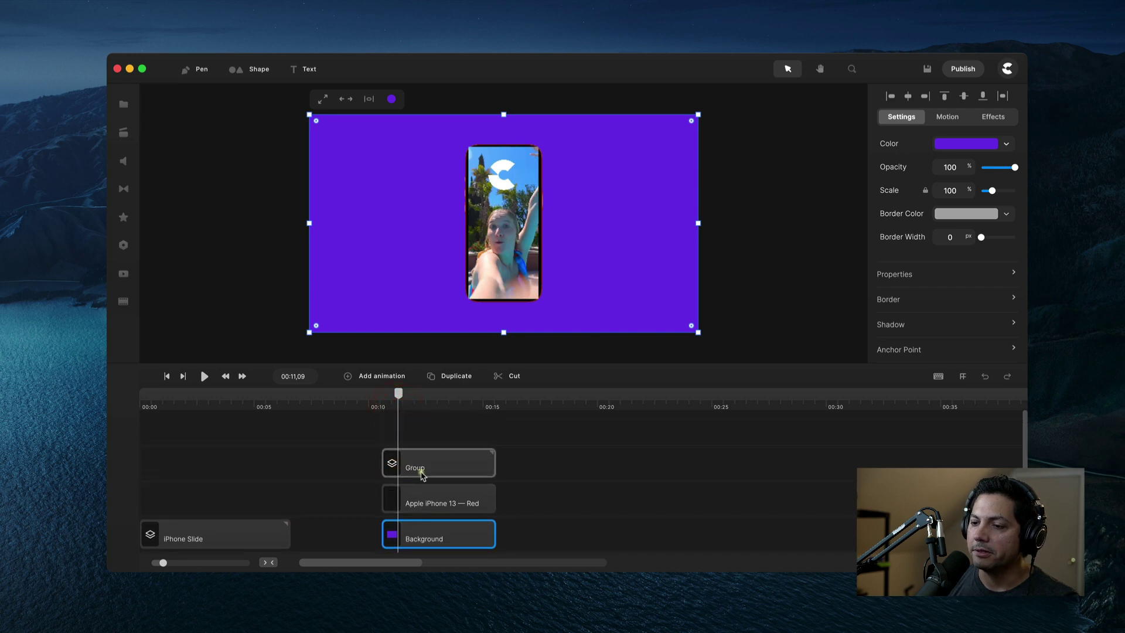
left_click(421, 472)
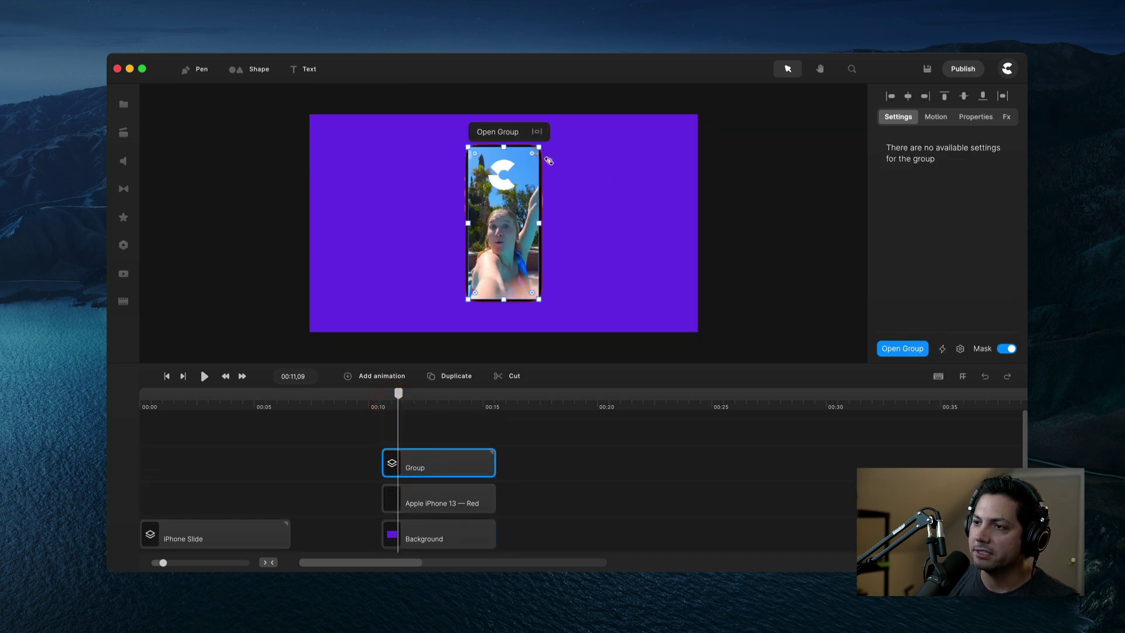
scroll(498, 171, "up", 3)
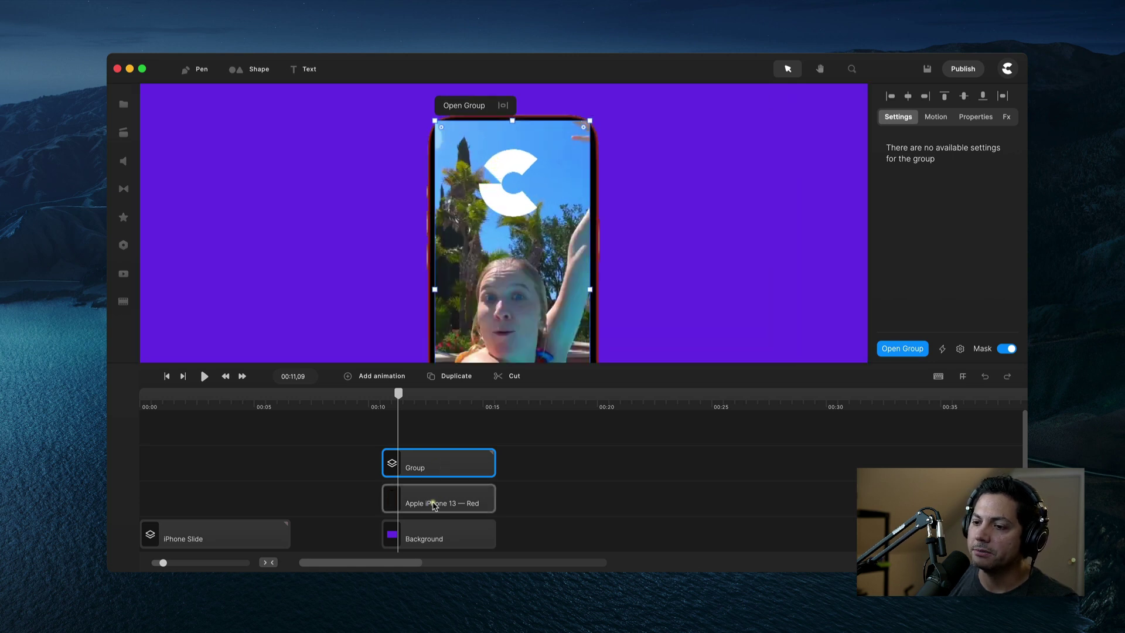
left_click(406, 506)
left_click_drag(427, 500, 428, 434)
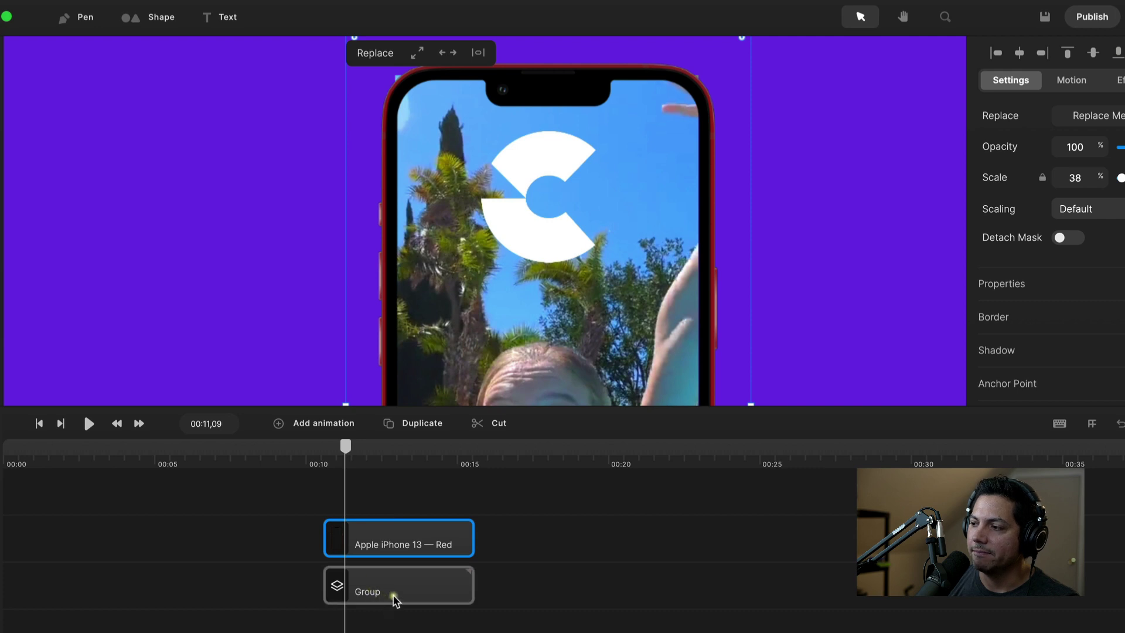
Examine how the masked screen group fits inside the phone frame at its upper and lower corners
left_click(404, 583)
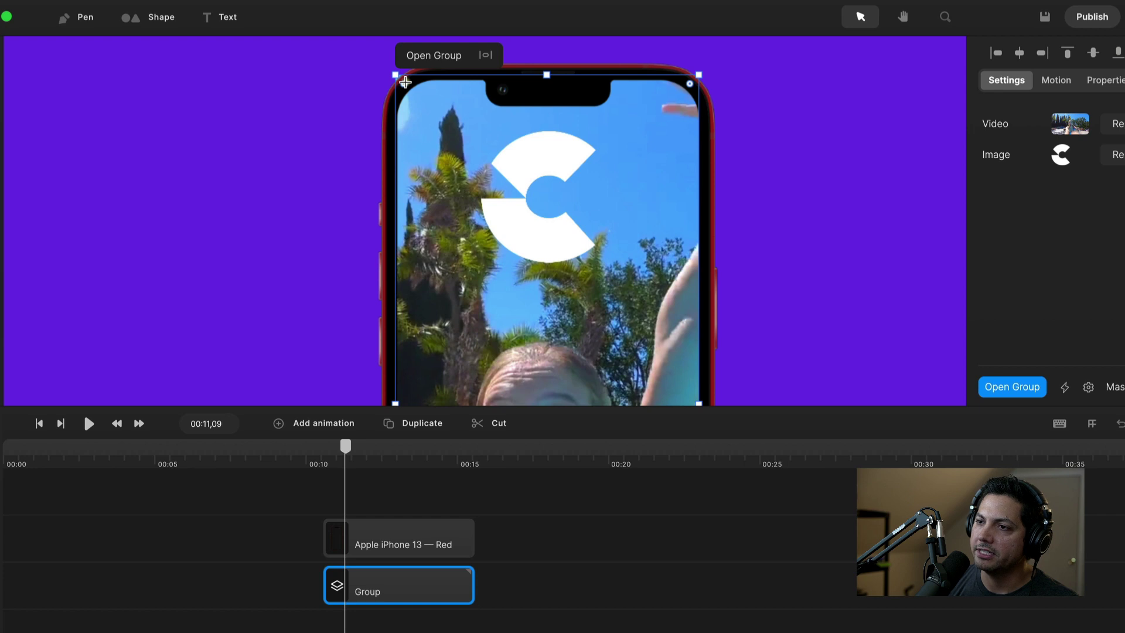
left_click_drag(405, 82, 410, 88)
left_click(903, 16)
left_click_drag(776, 263, 787, 46)
left_click_drag(797, 284, 799, 95)
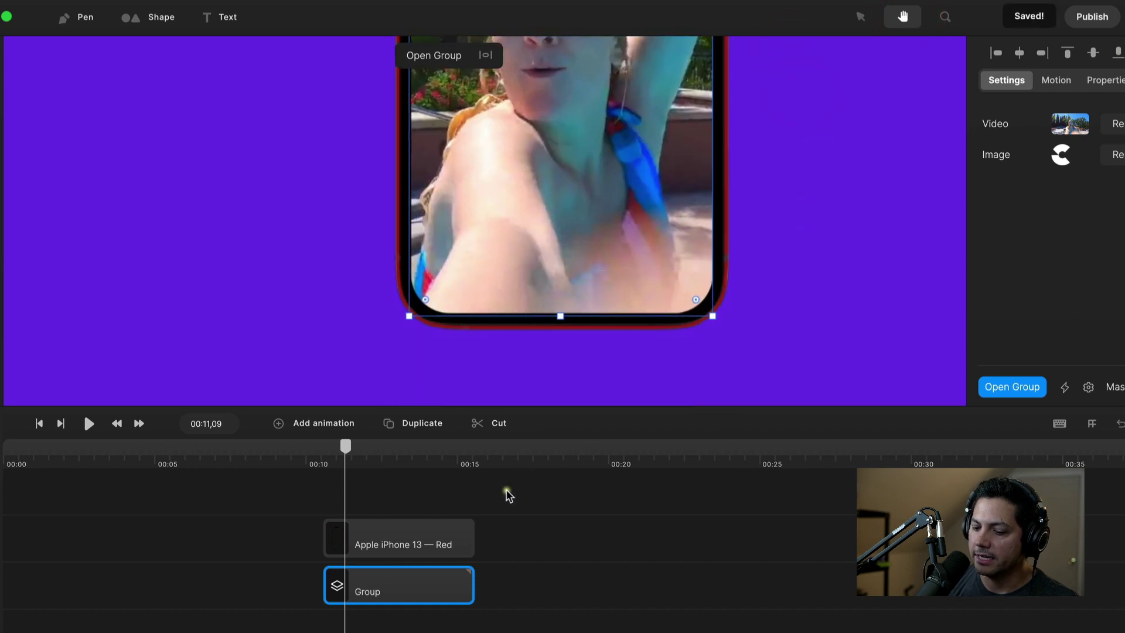
key("shift+1")
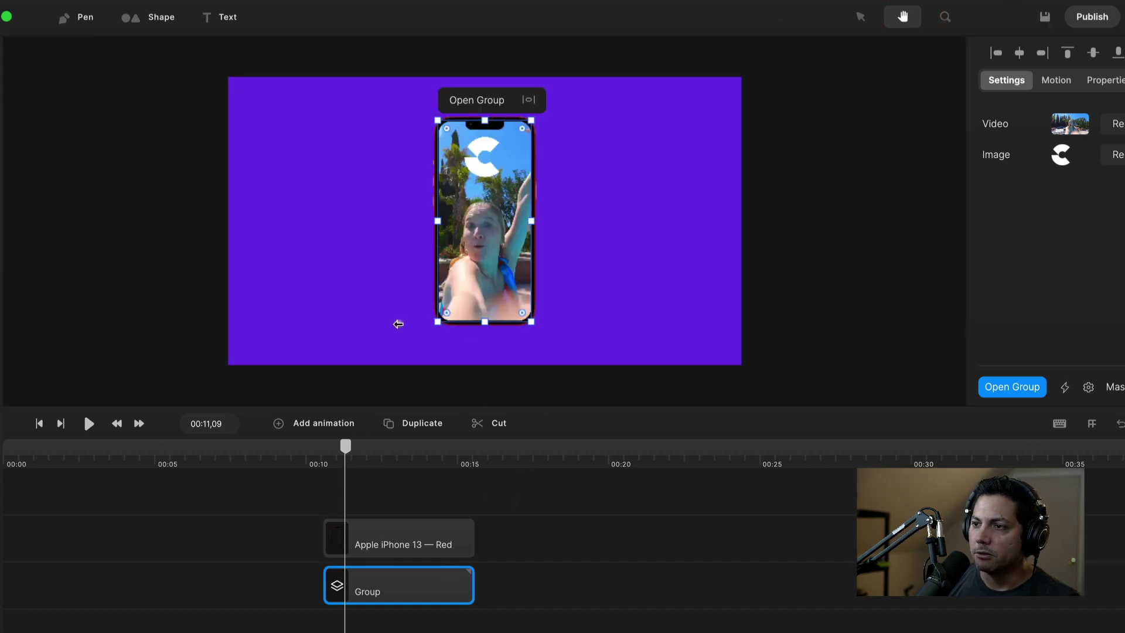
scroll(483, 604, "down", 2)
left_click_drag(435, 584, 442, 540)
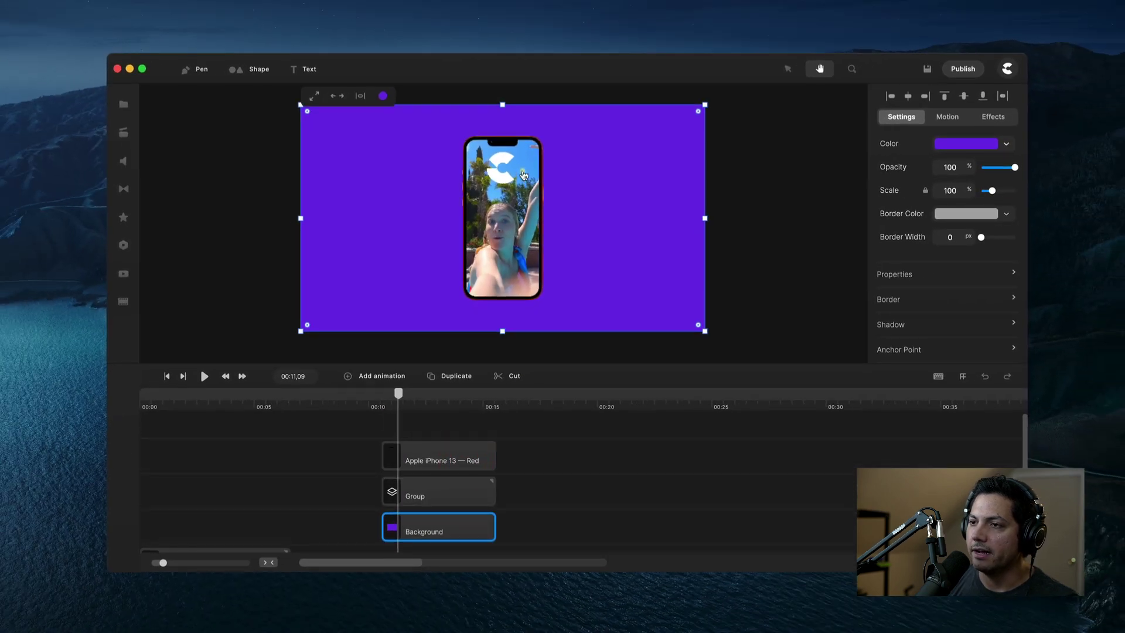
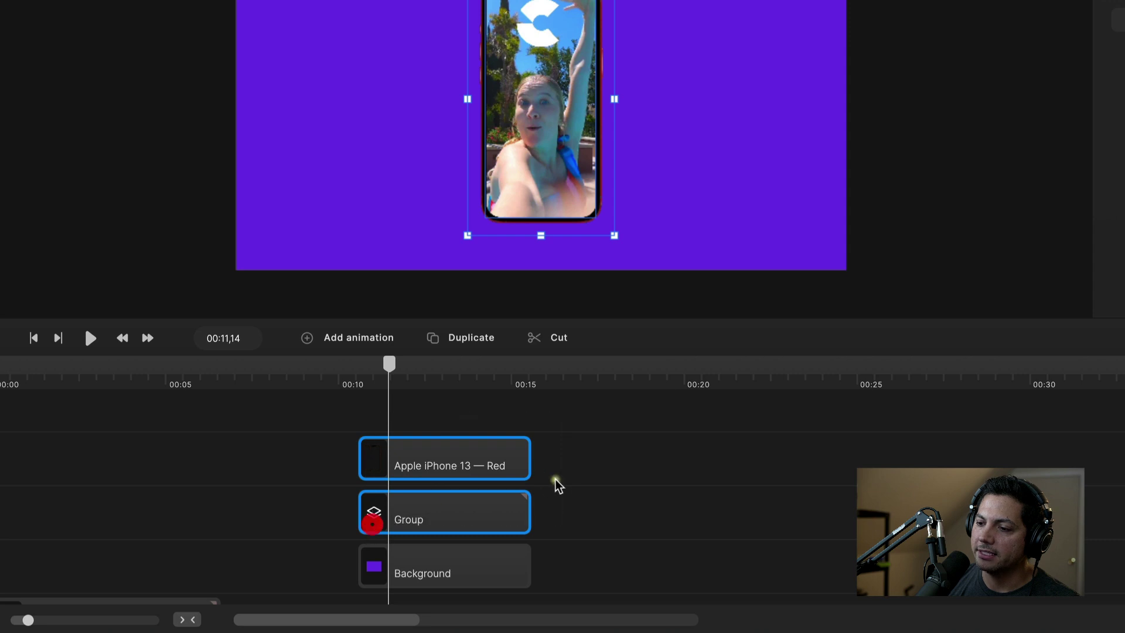
Rename the masked screen group as iPhone
left_click(557, 481)
left_click(428, 519)
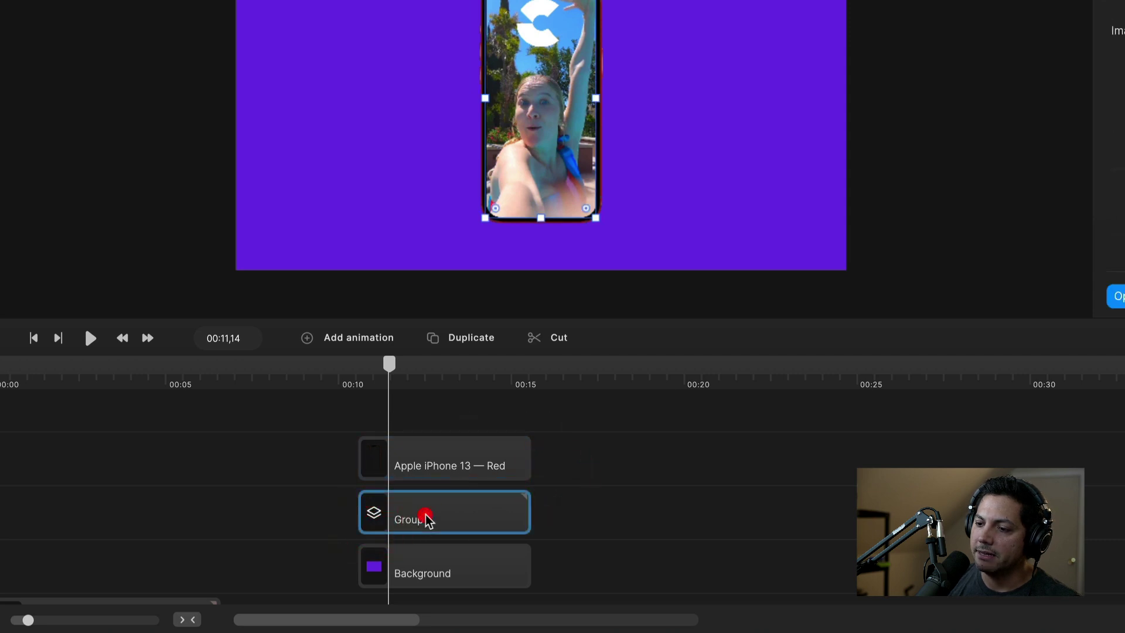
right_click(427, 518)
left_click(518, 285)
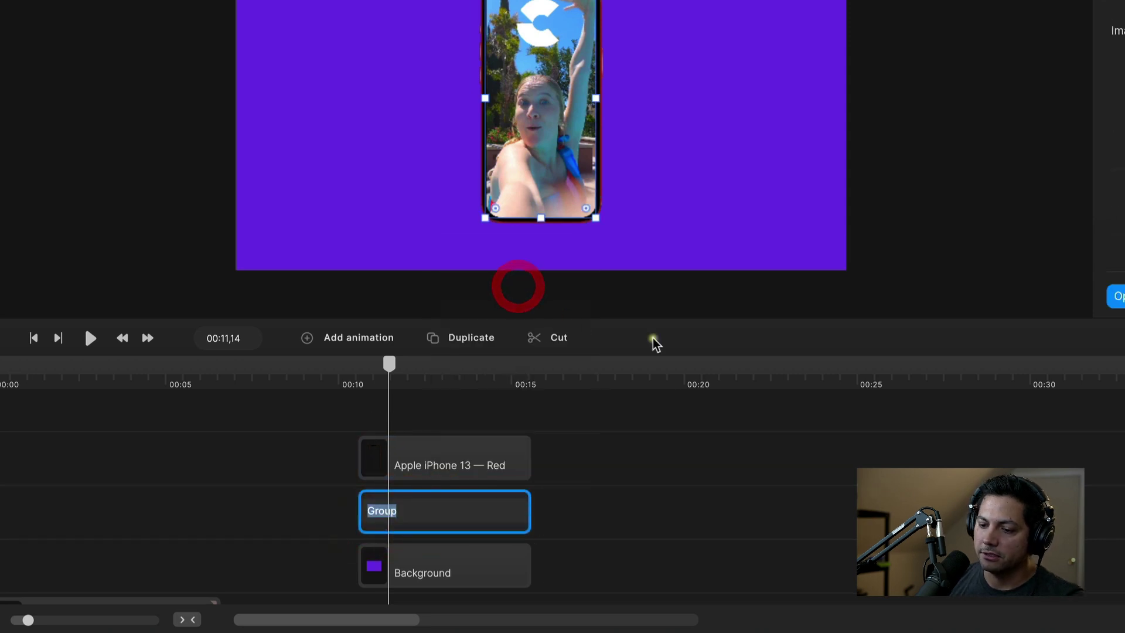
type("iPhone")
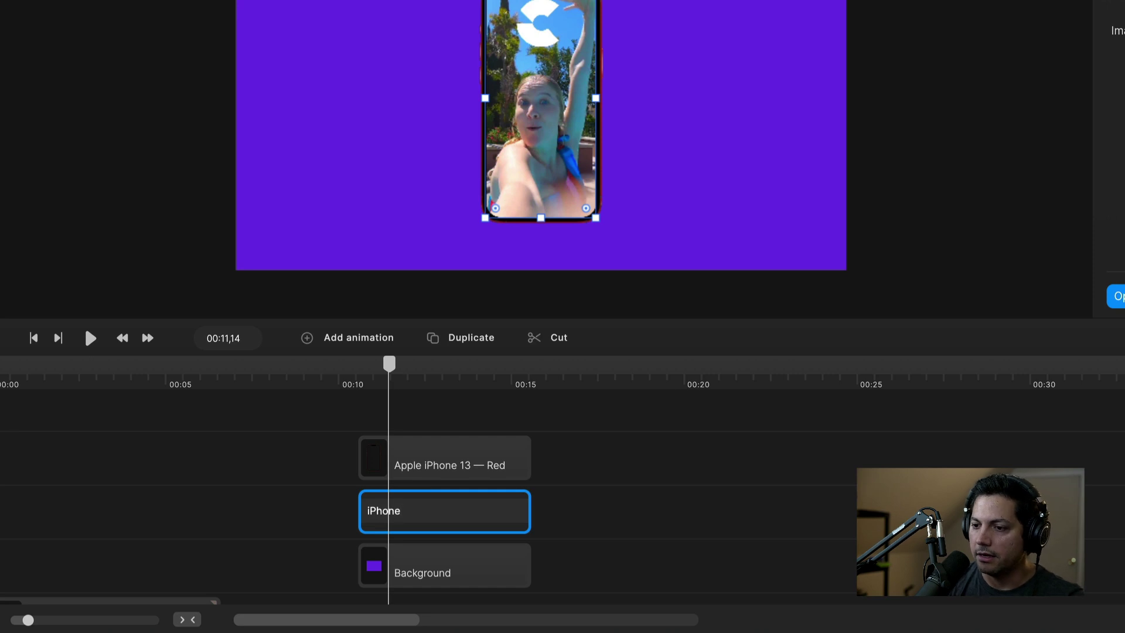
key("Return")
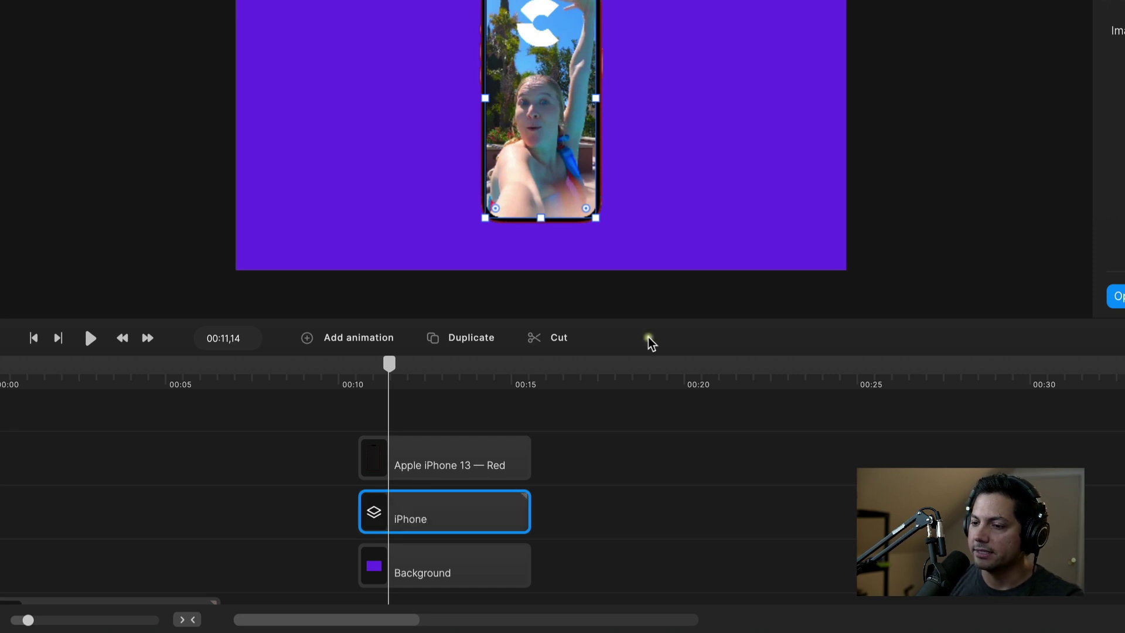
Group the Apple iPhone 13 — Red clip with the iPhone group and place the new group directly above the Background clip
left_click(555, 450)
left_click_drag(611, 428, 491, 511)
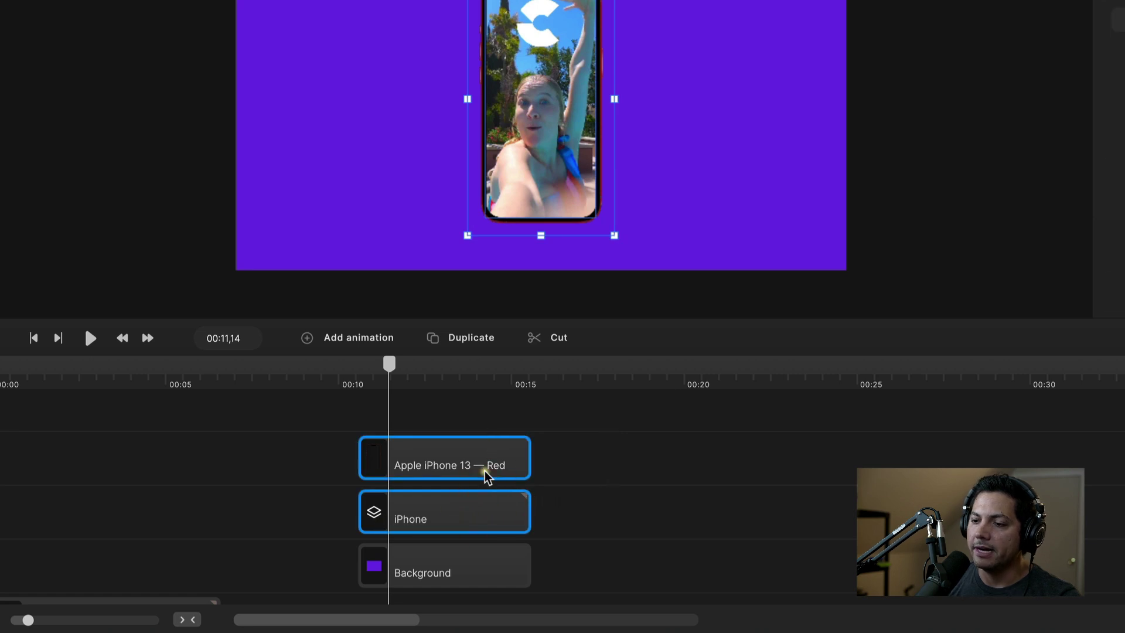
right_click(425, 466)
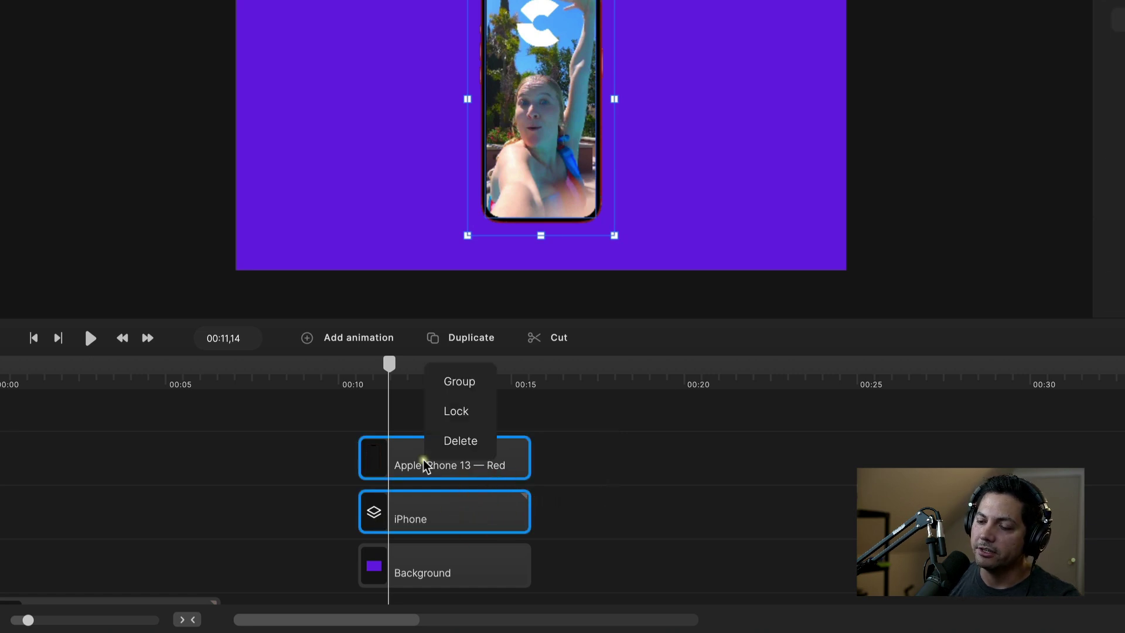
left_click(446, 387)
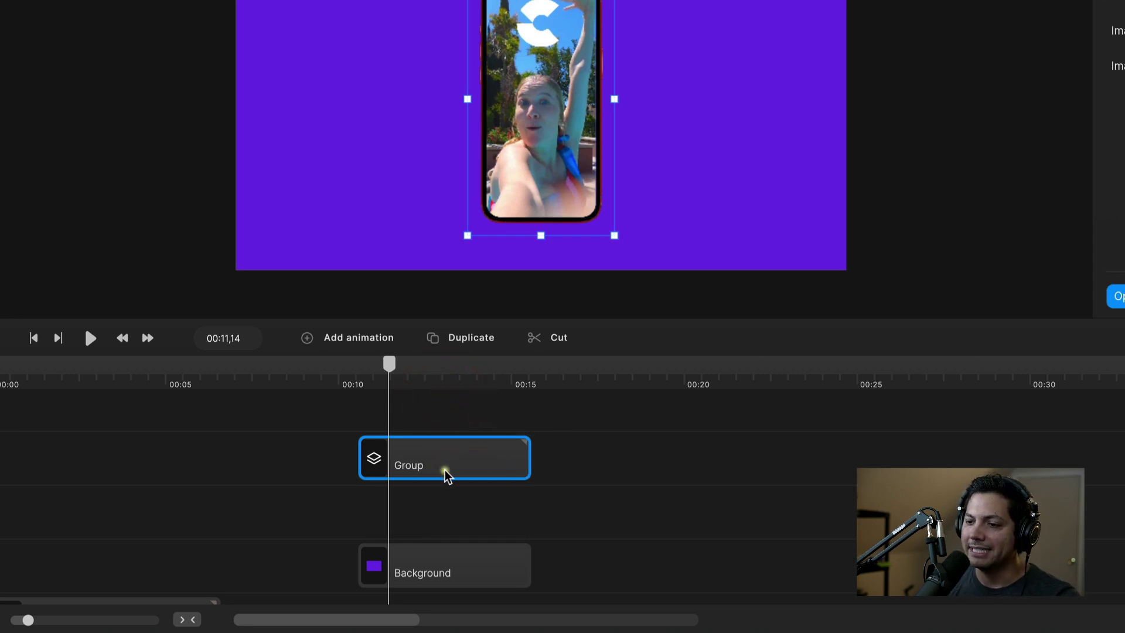
left_click_drag(445, 474, 446, 526)
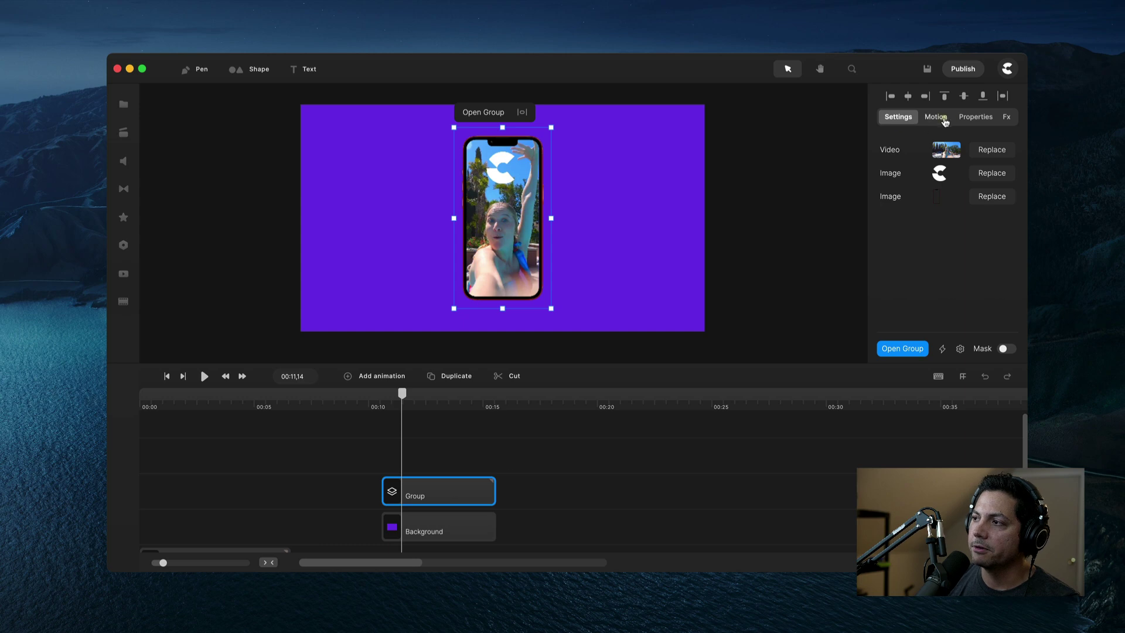
Set the phone group's scale to 312%
left_click(975, 116)
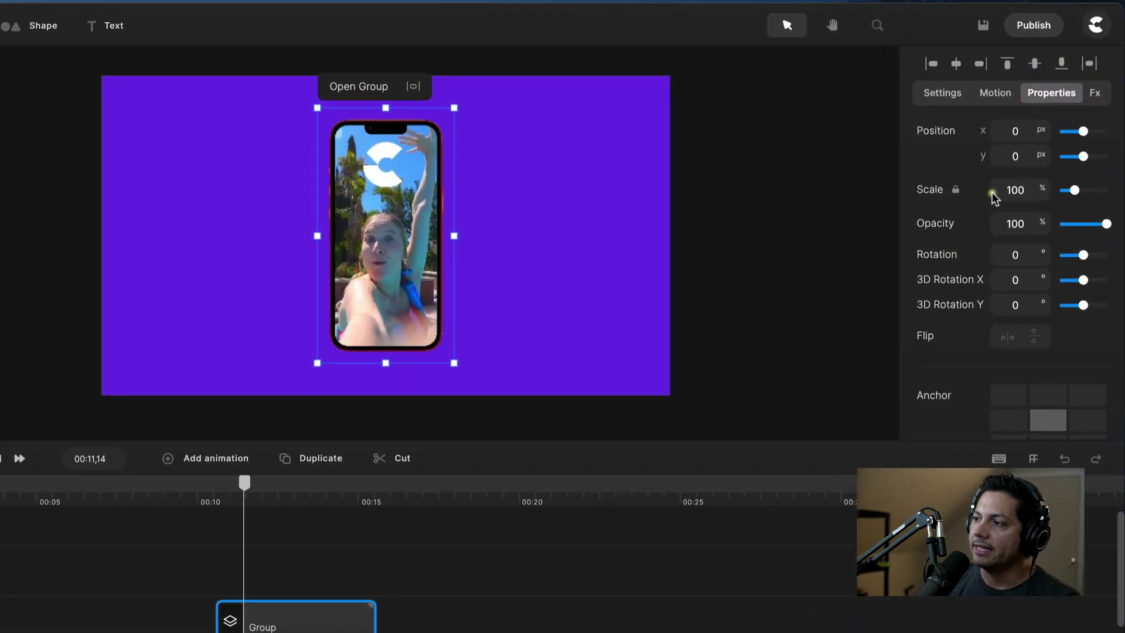
double_click(1029, 184)
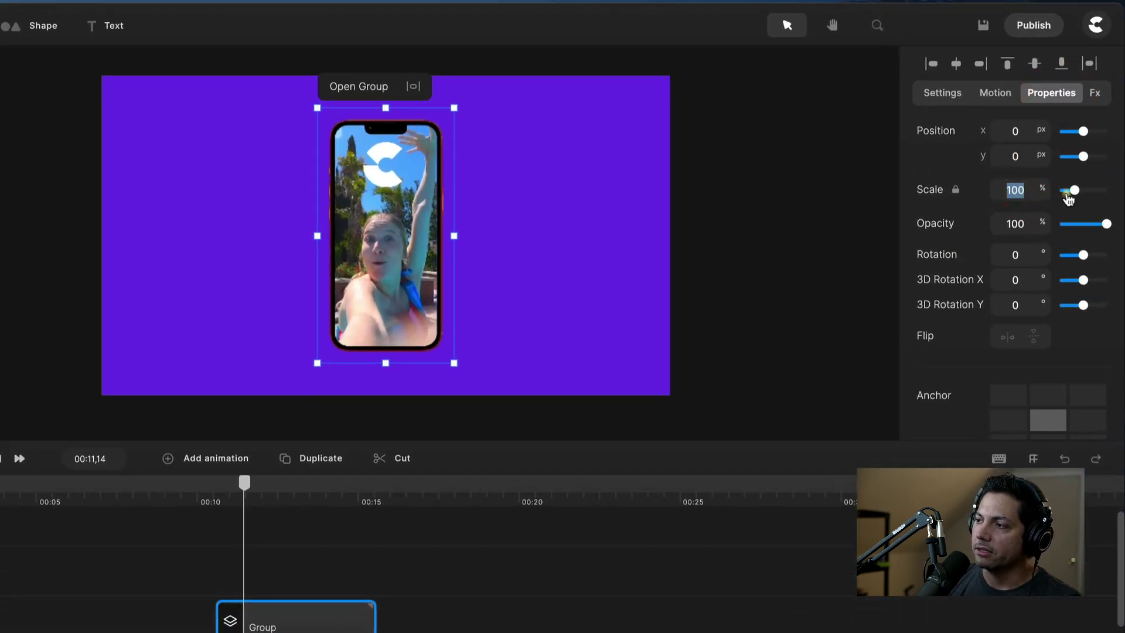
left_click_drag(1074, 190, 1083, 190)
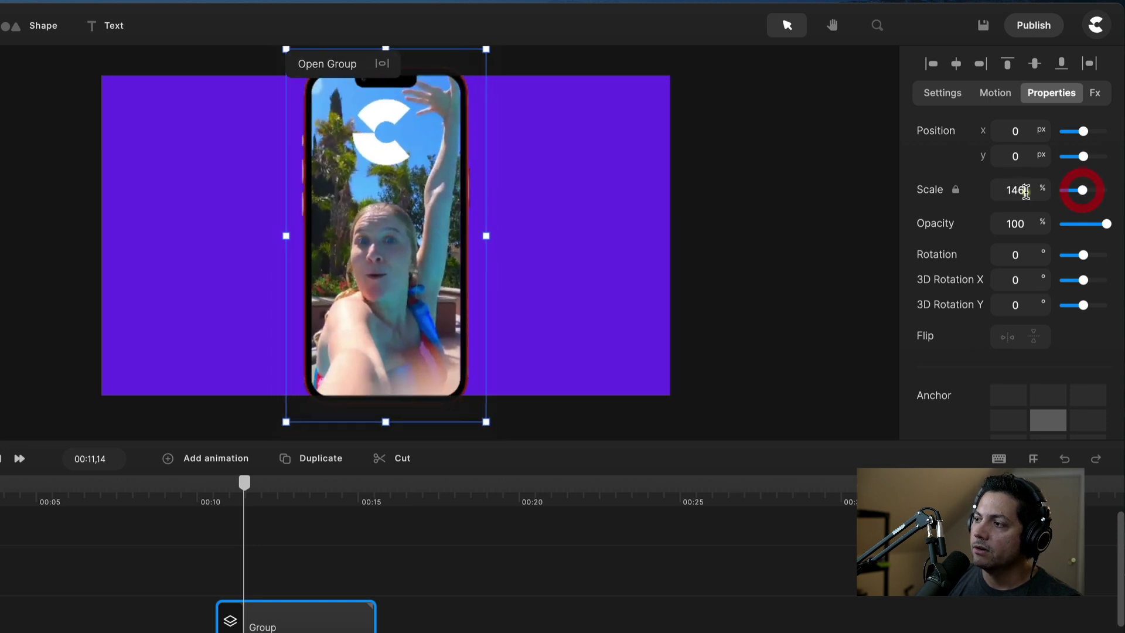
double_click(1027, 191)
type("3")
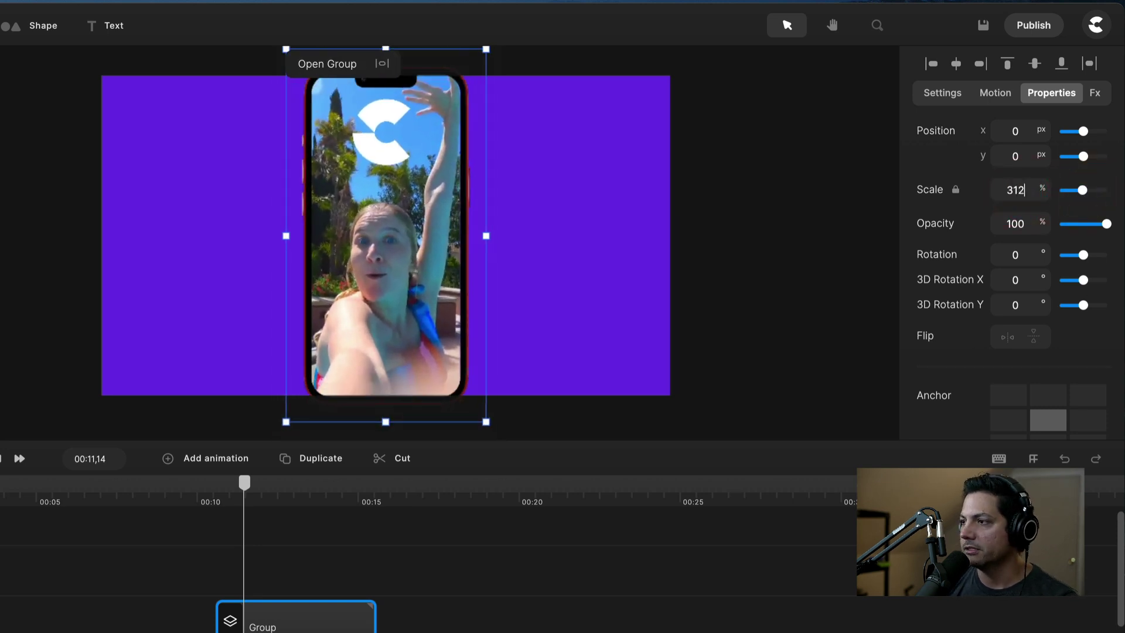
type("12")
key("Return")
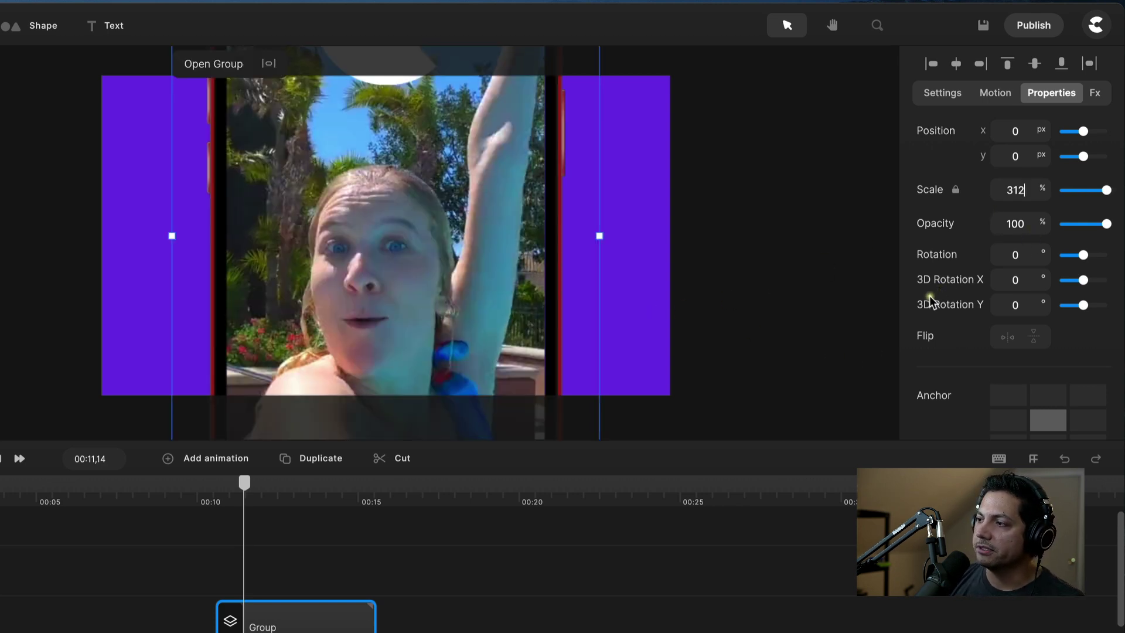
Add an animation to the Group clip that animates Position and Rotation with Linear In & Out easing
left_click(321, 582)
left_click(300, 614)
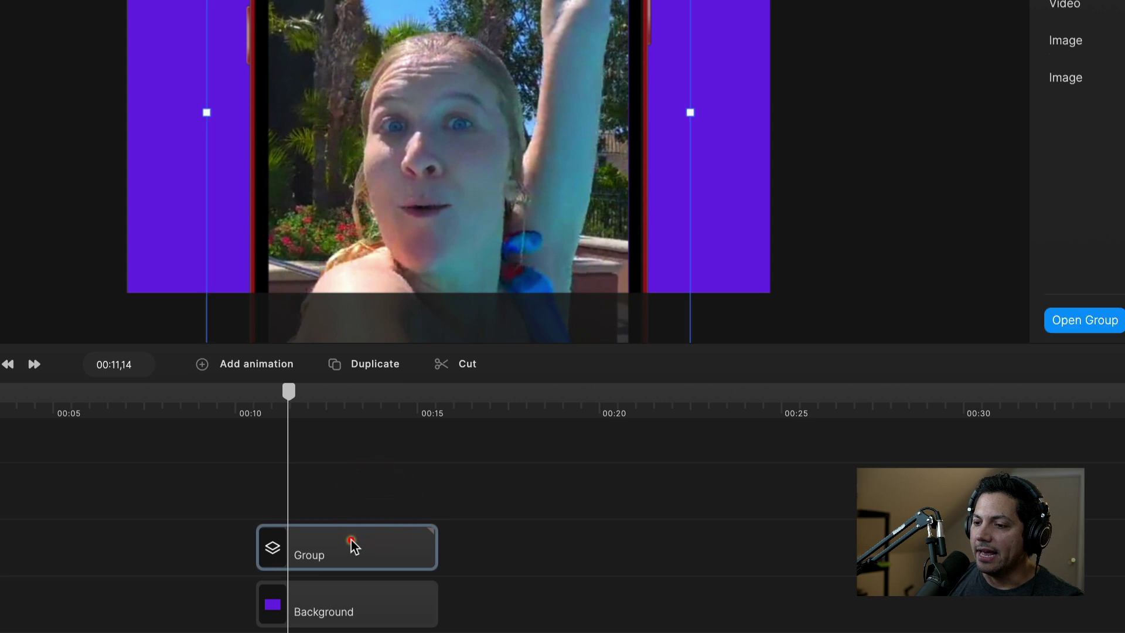
right_click(316, 544)
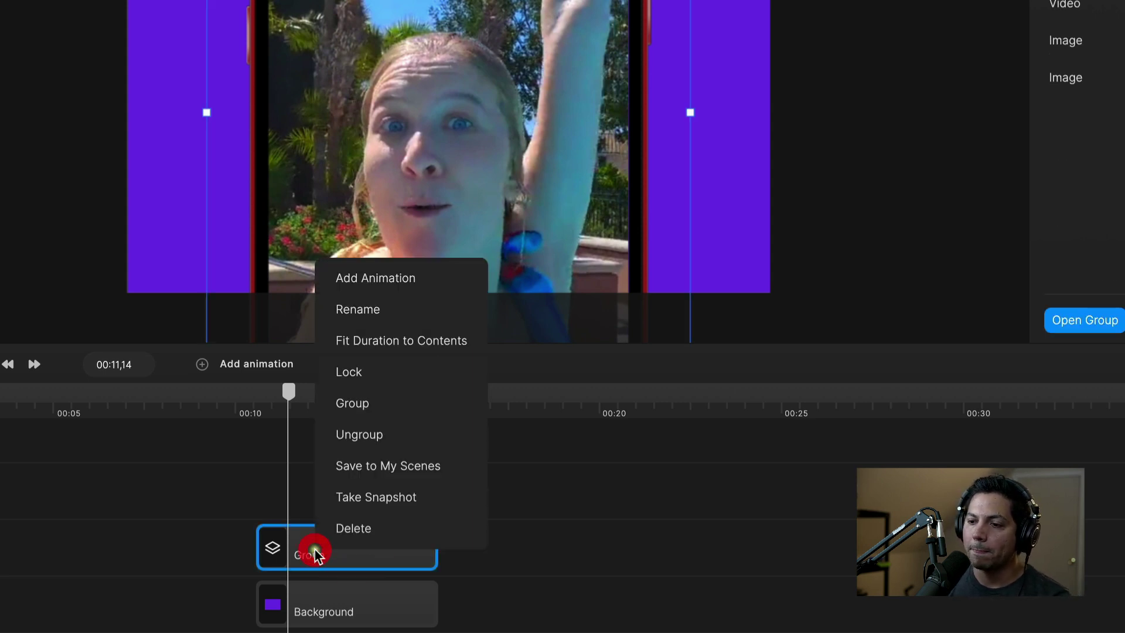
left_click(373, 283)
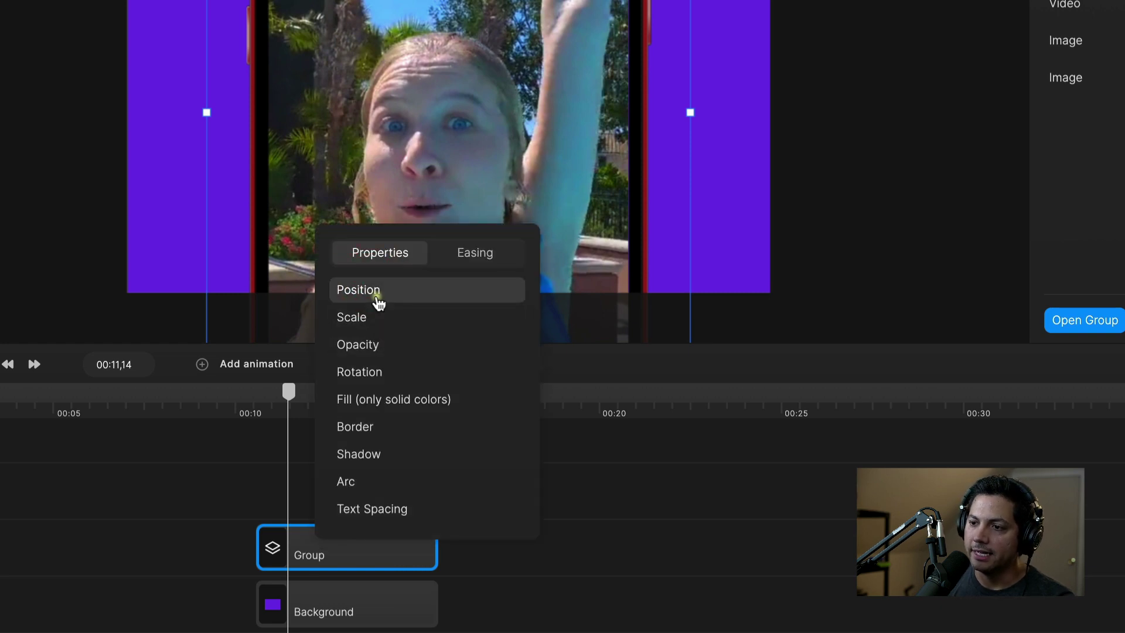
left_click(378, 296)
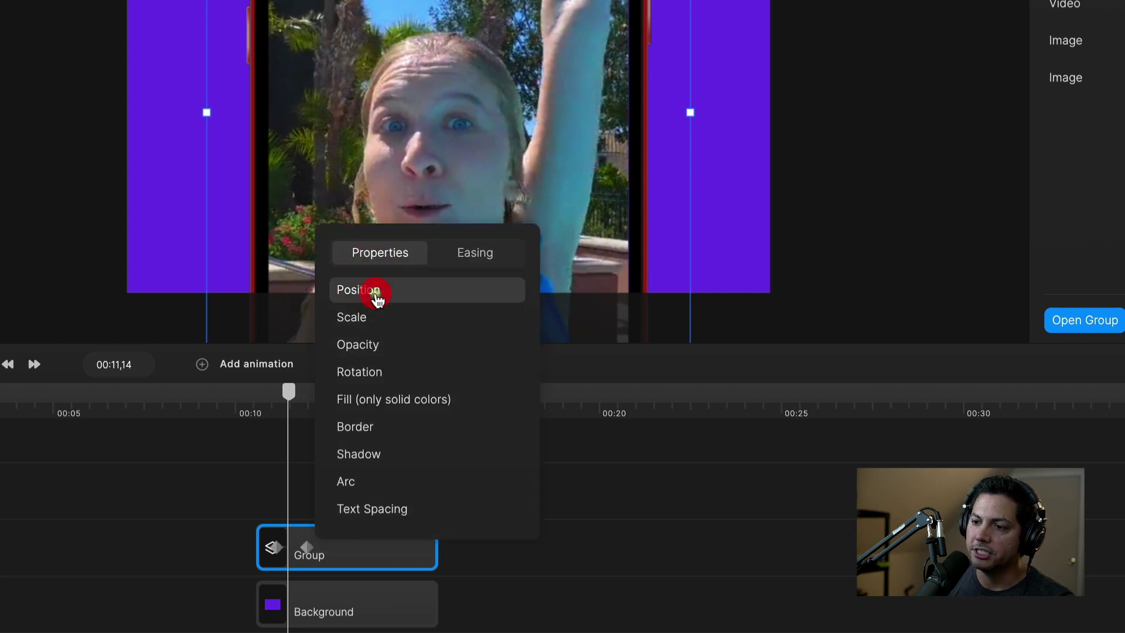
left_click(404, 370)
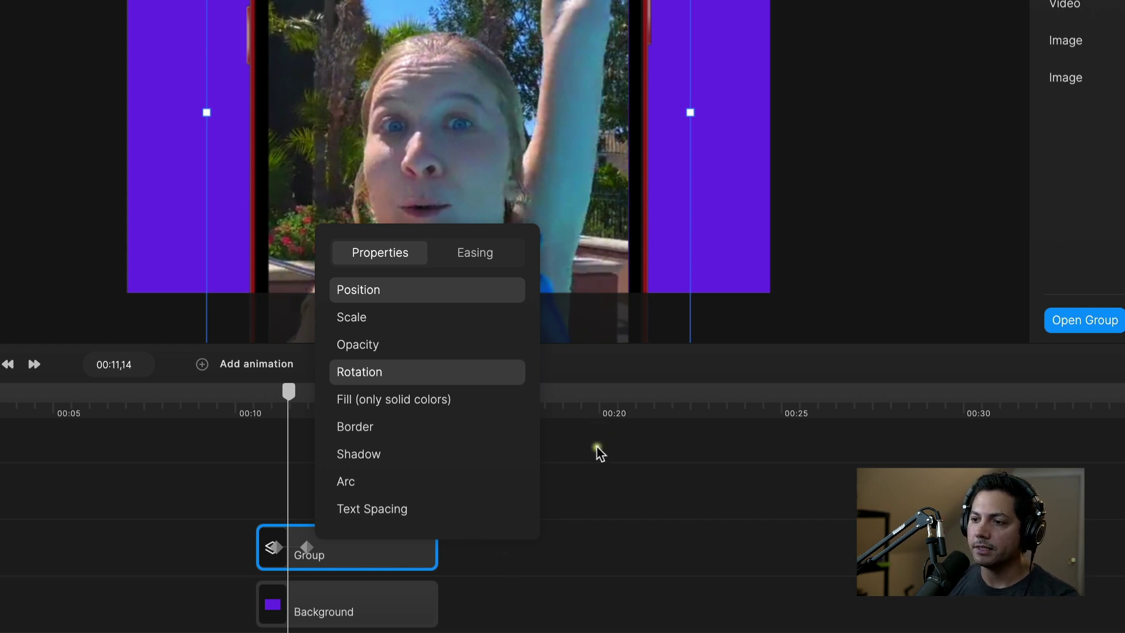
left_click(476, 256)
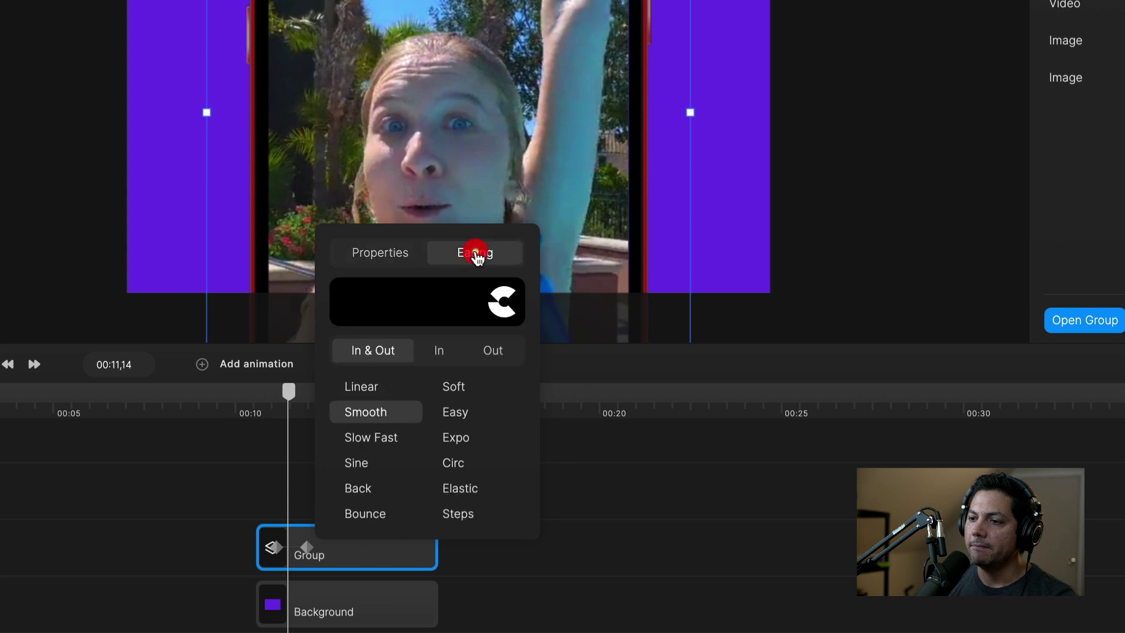
left_click(355, 387)
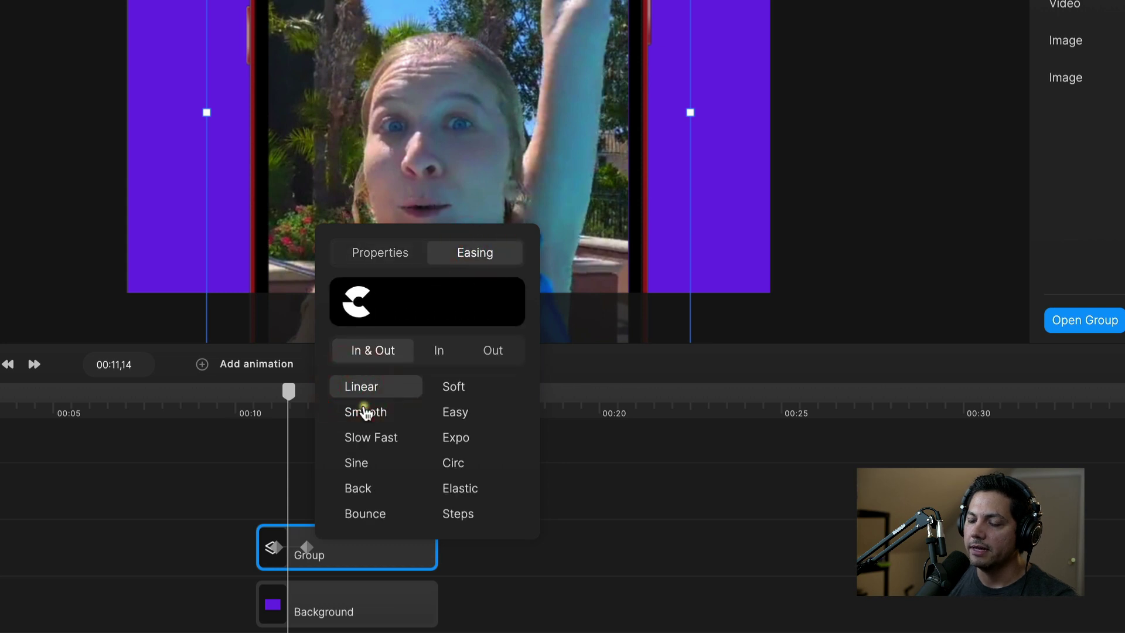
At the Group clip's first keyframe, move the phone group straight down to a Y position of about 1132 px
left_click(272, 407)
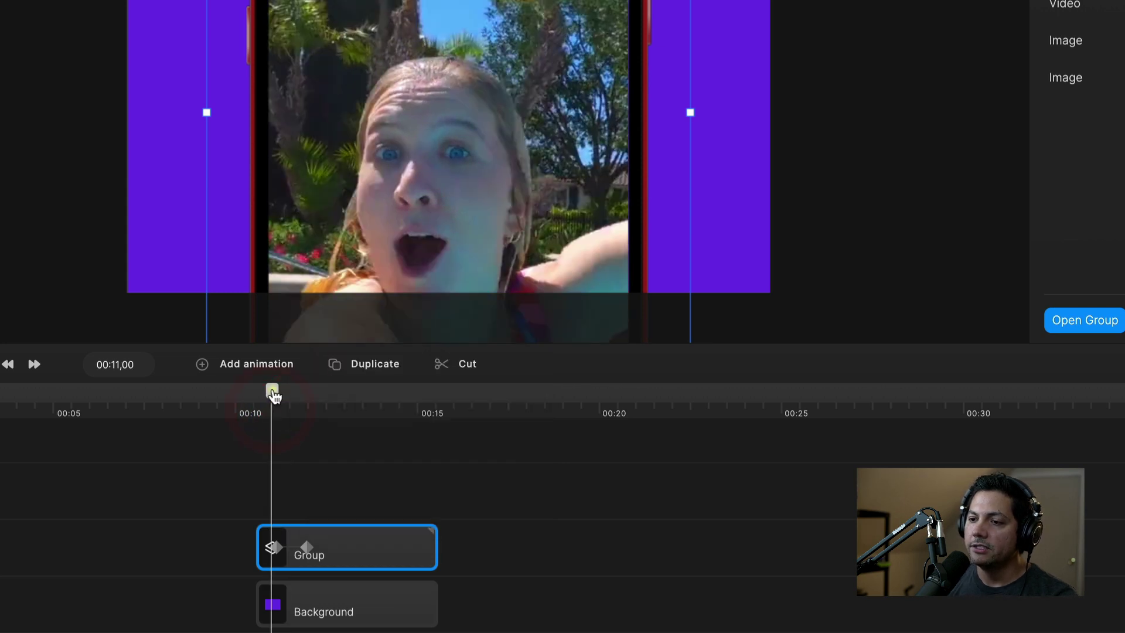
left_click_drag(272, 393, 268, 398)
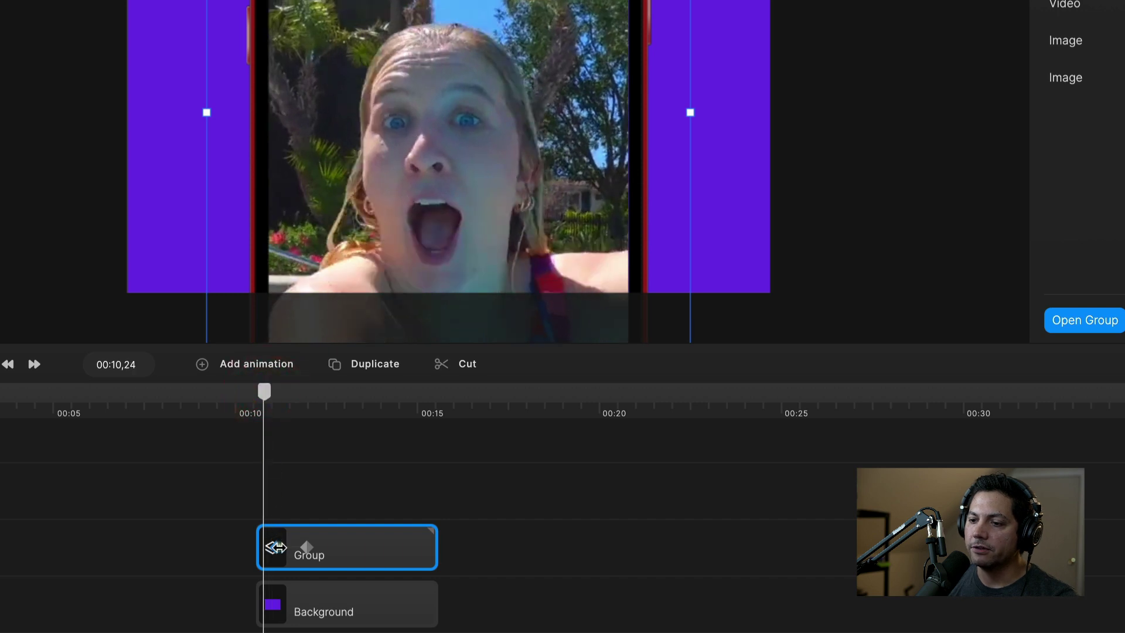
left_click(278, 549)
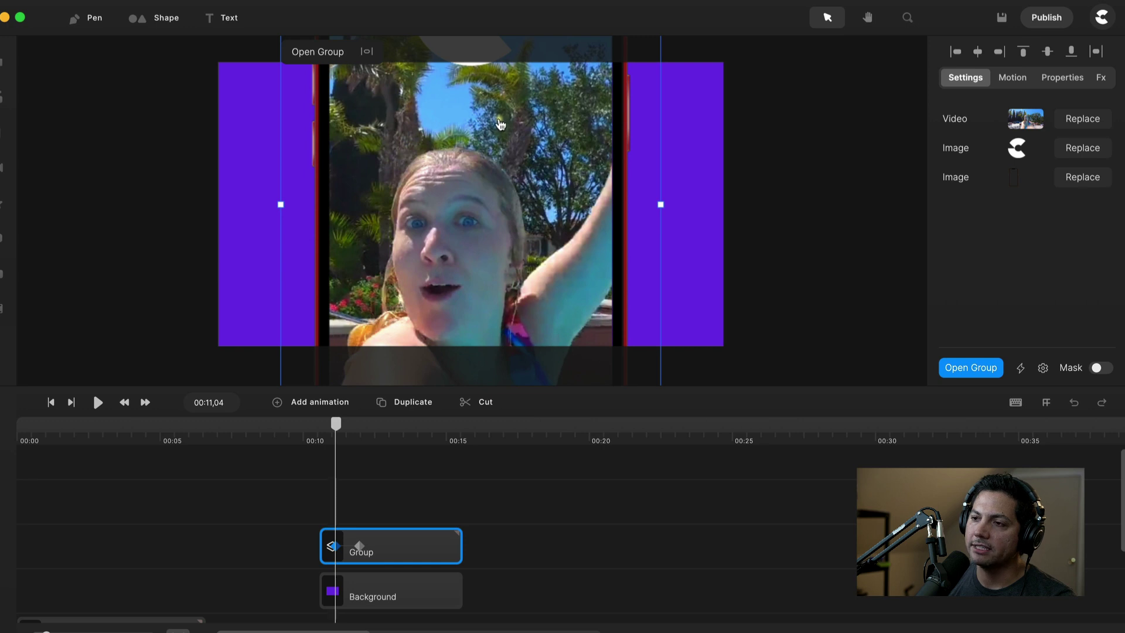
left_click_drag(500, 124, 490, 411)
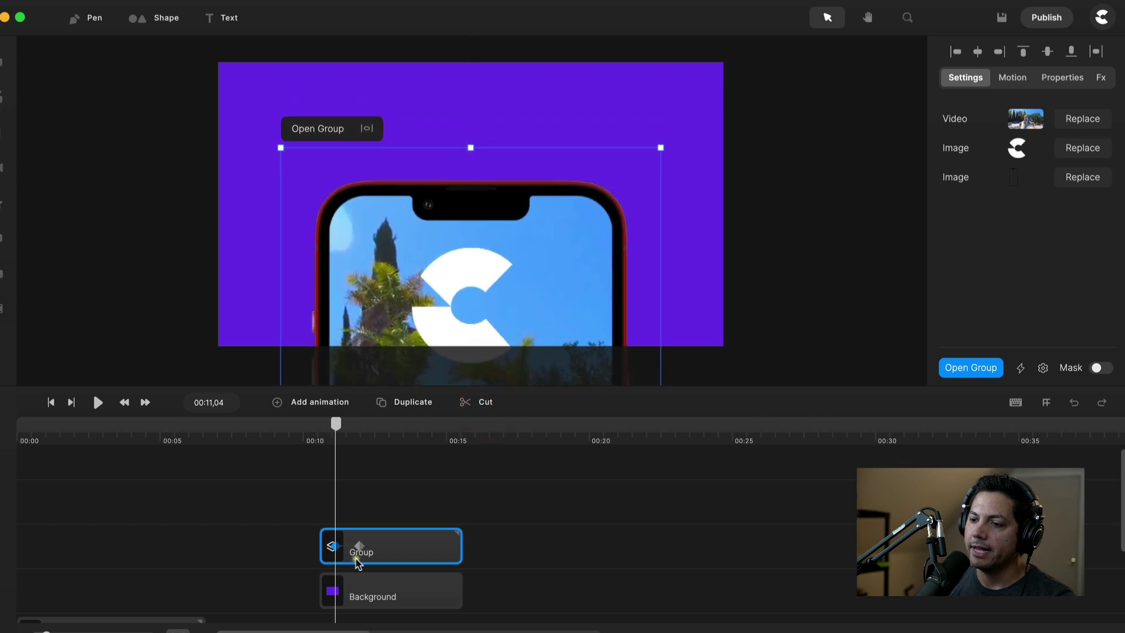
Set the first keyframe's 3D Rotation X to -60° and 3D Rotation Y to 24°
left_click(1065, 82)
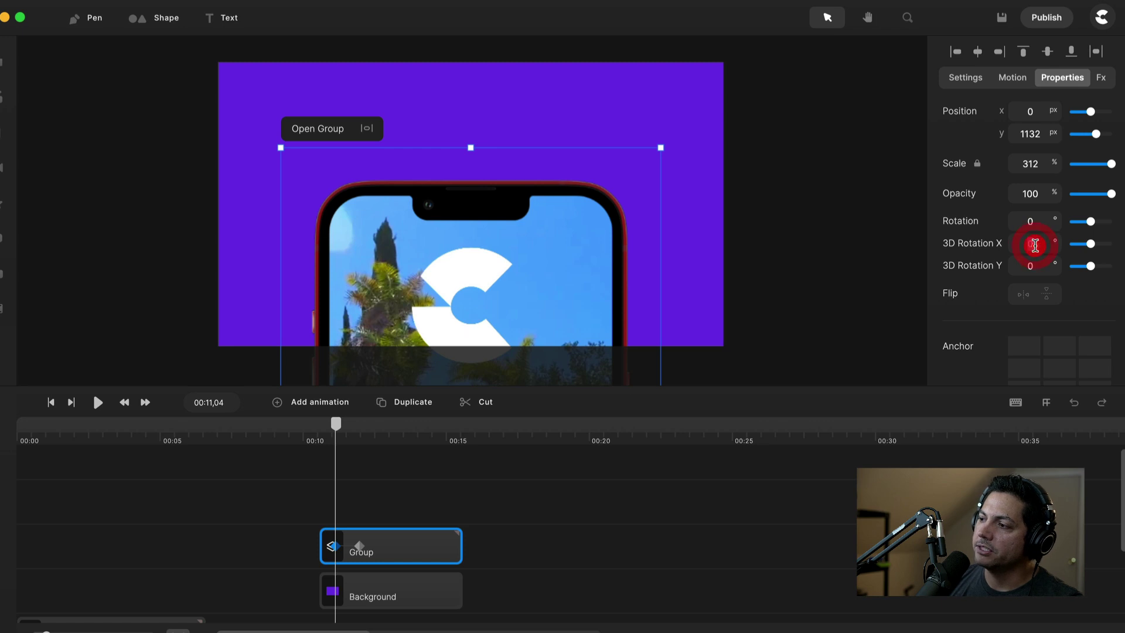
type("-")
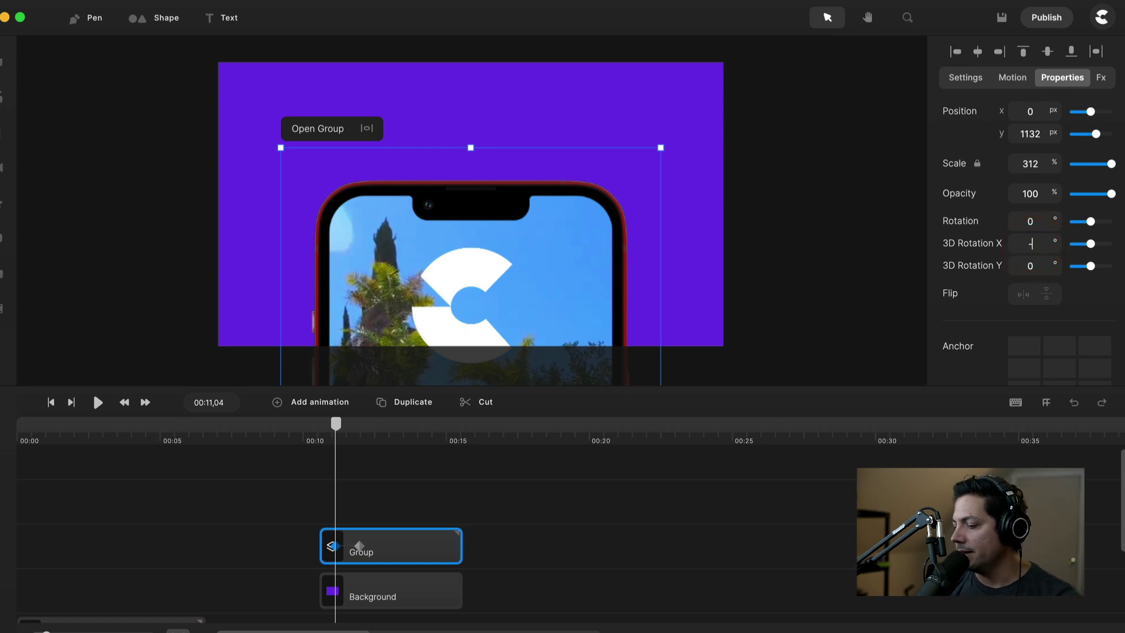
type("60")
key("Return")
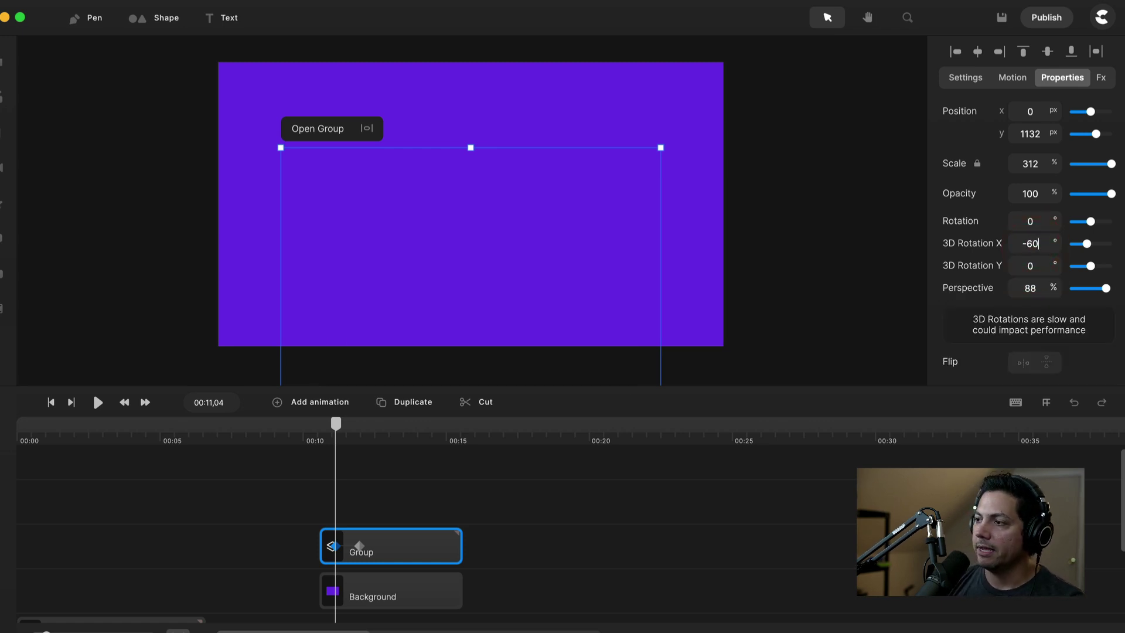
left_click(1035, 266)
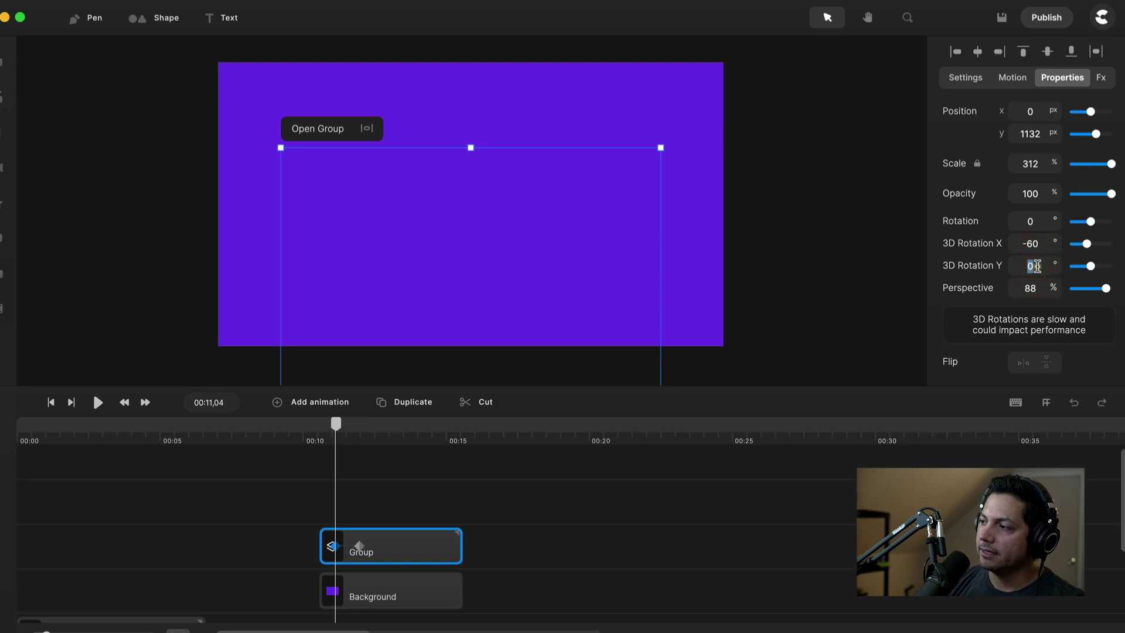
type("24")
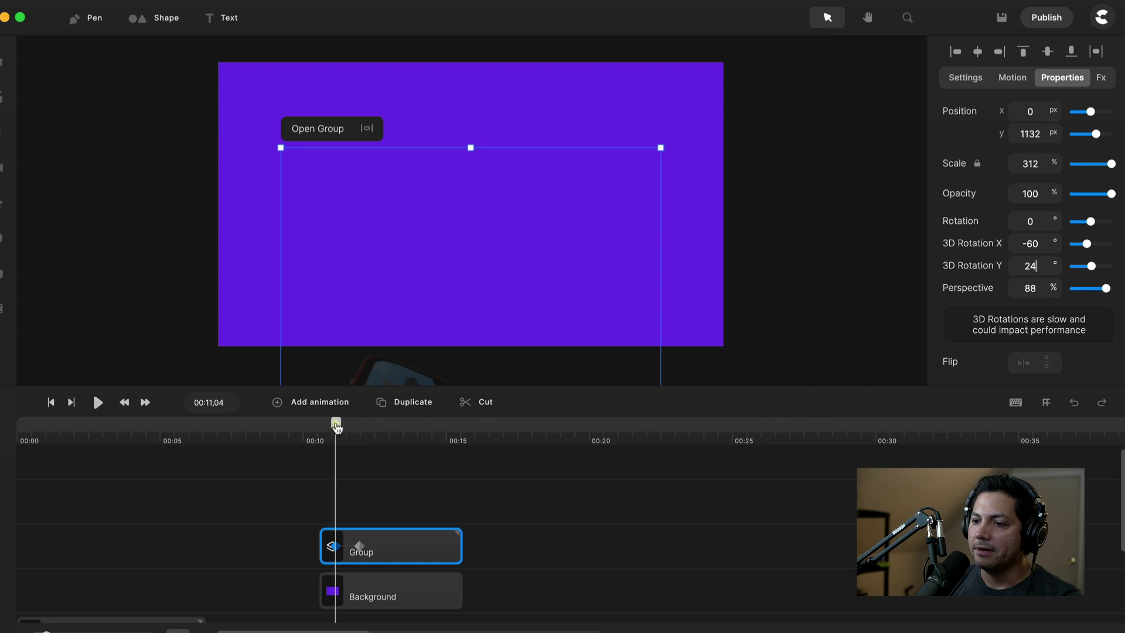
At the Group clip's second keyframe, set 3D Rotation X to -24° and 3D Rotation Y to -48°
left_click(361, 545)
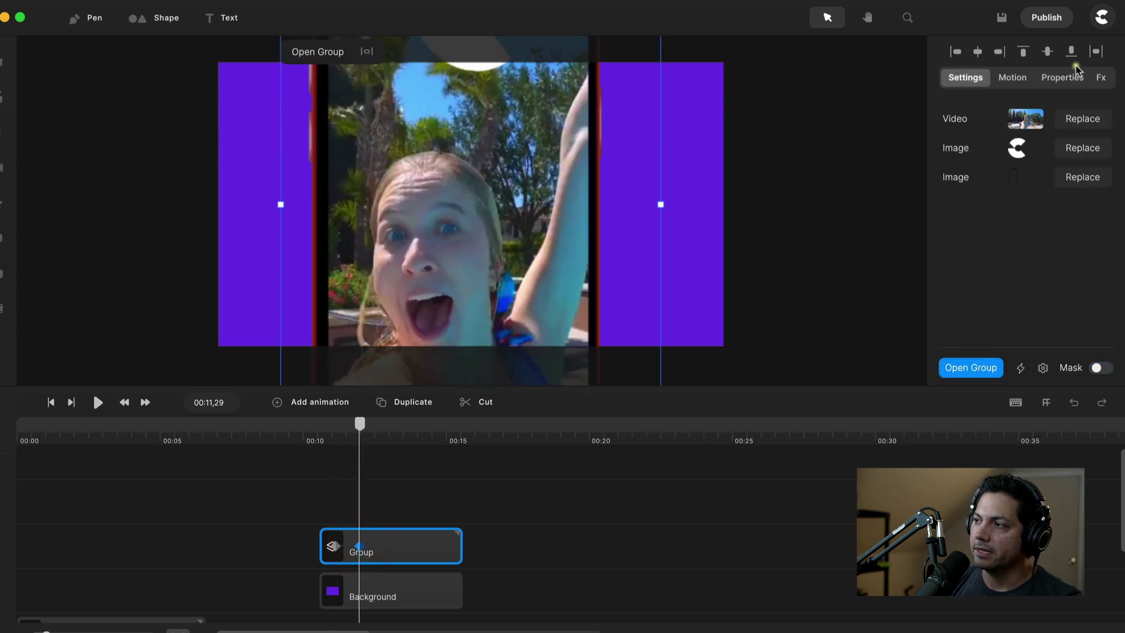
left_click(1062, 78)
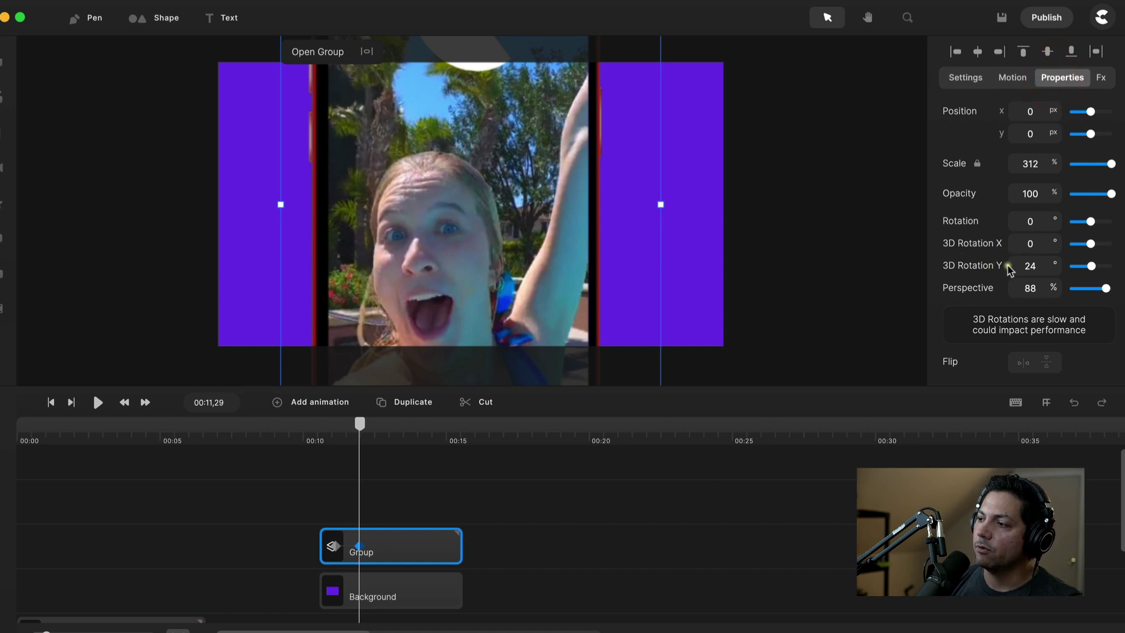
left_click(1038, 245)
type("24")
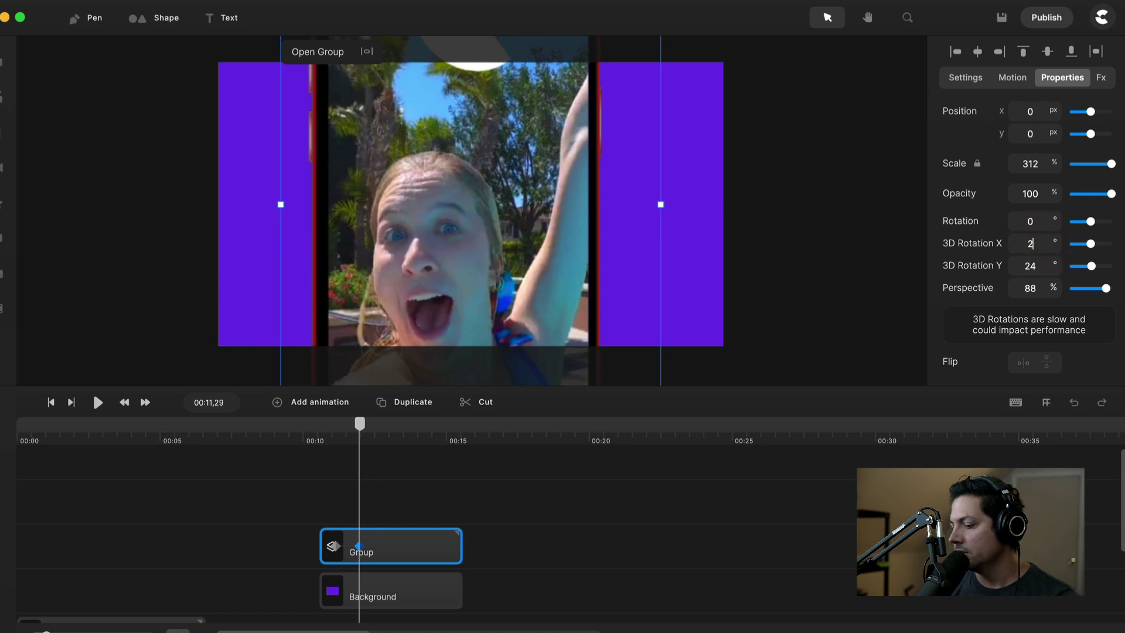
left_click(1041, 267)
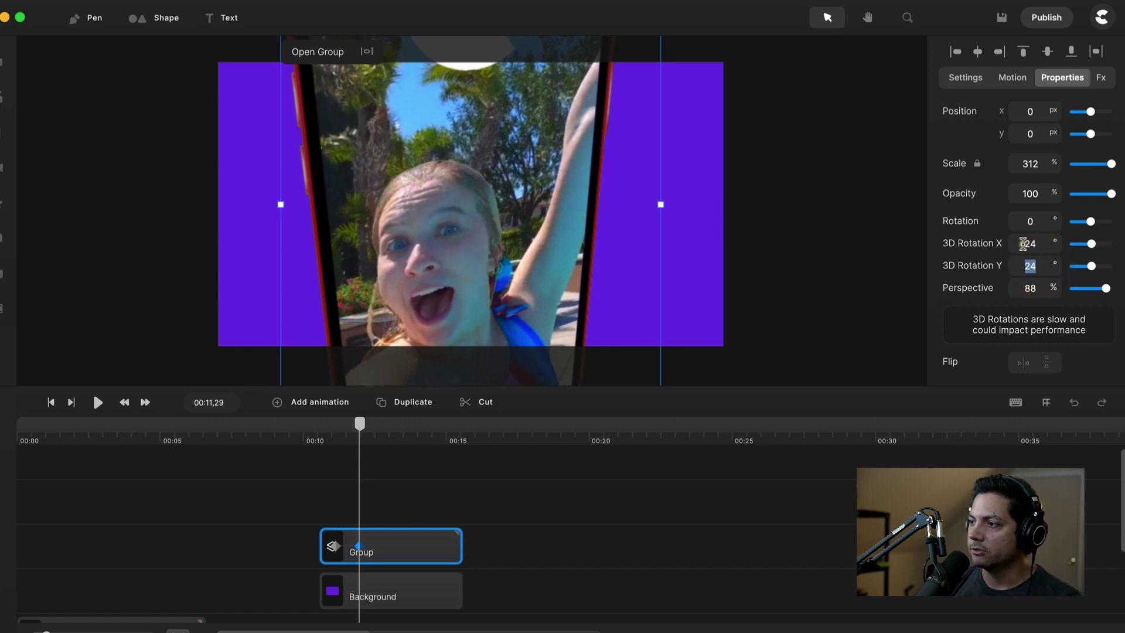
left_click(1025, 243)
type("-")
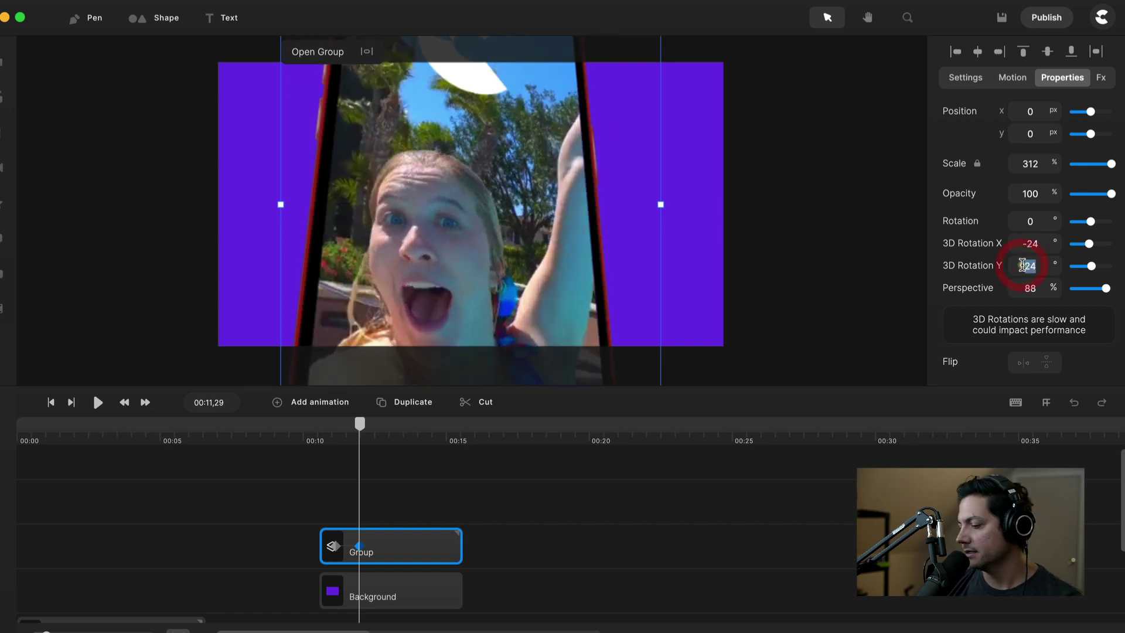
type("-48")
key("Return")
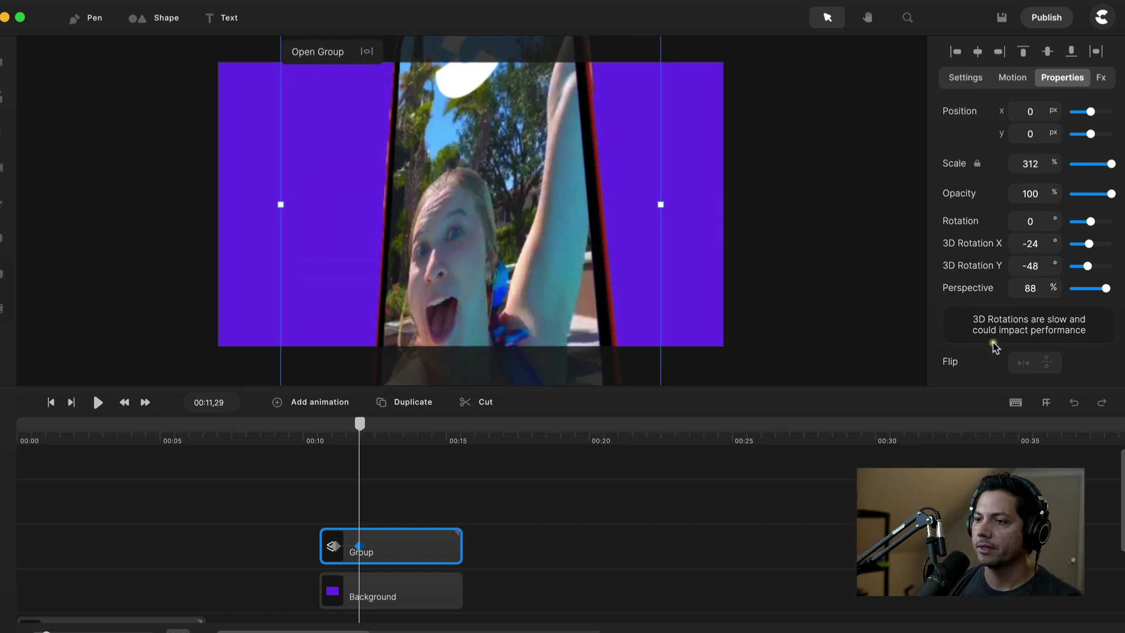
Stretch the animation over the whole Group clip by moving its keyframes to the clip's start and end
left_click_drag(360, 547, 463, 556)
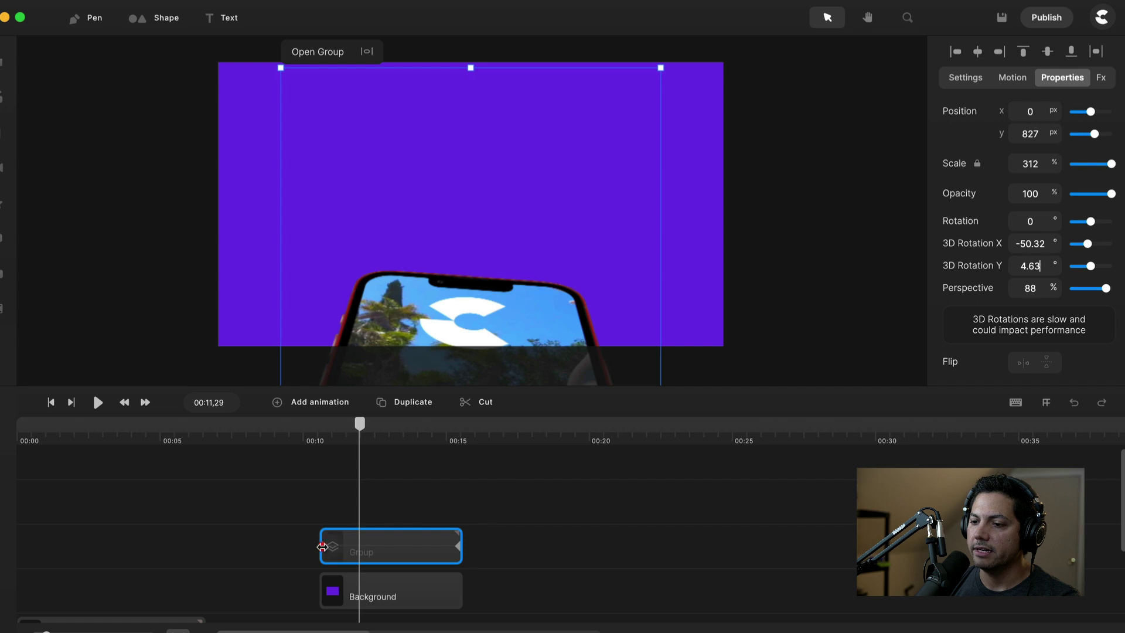
left_click(321, 425)
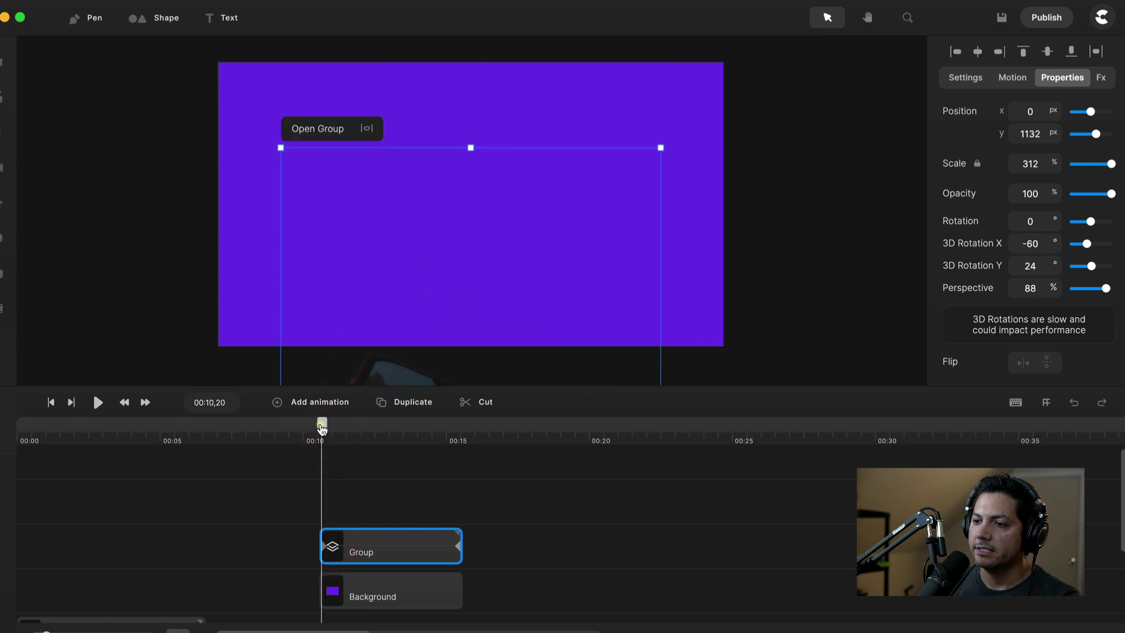
At the first keyframe, raise the phone group until the upper part of the tilted phone enters the purple frame
mouse_move(322, 427)
left_mouse_down()
mouse_move(338, 429)
mouse_move(326, 429)
left_mouse_up()
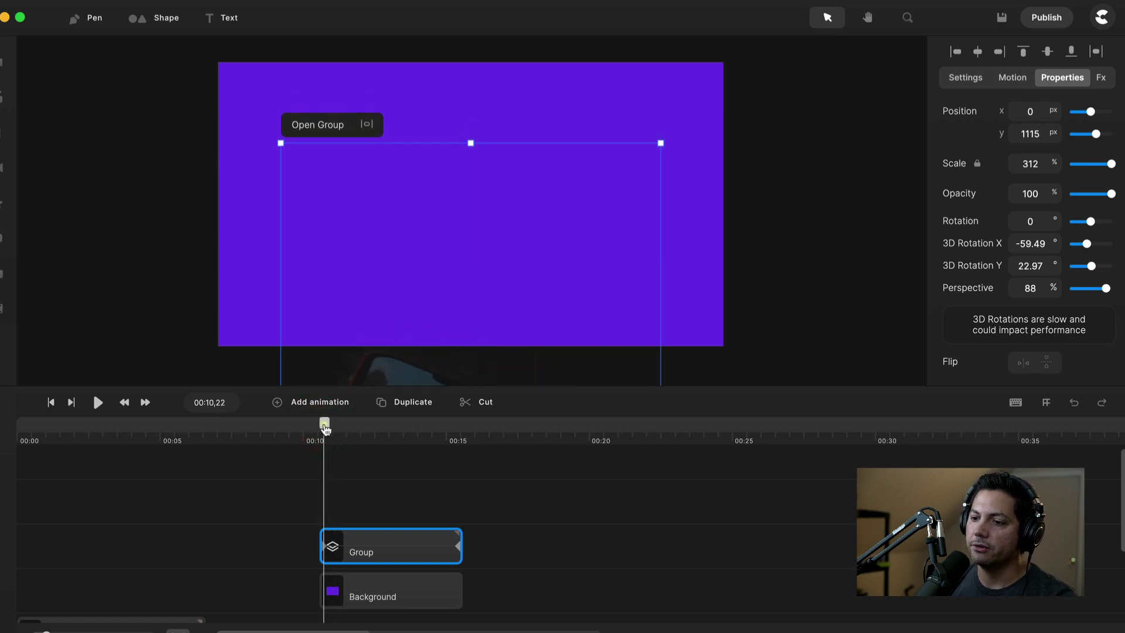
left_click(326, 545)
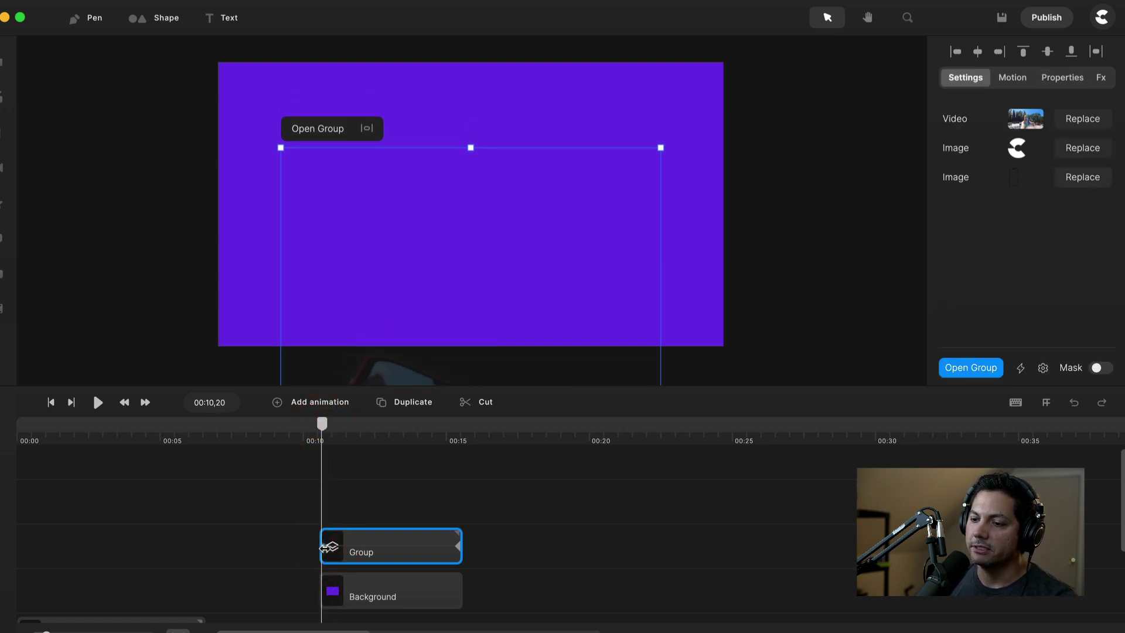
left_click_drag(395, 317, 395, 169)
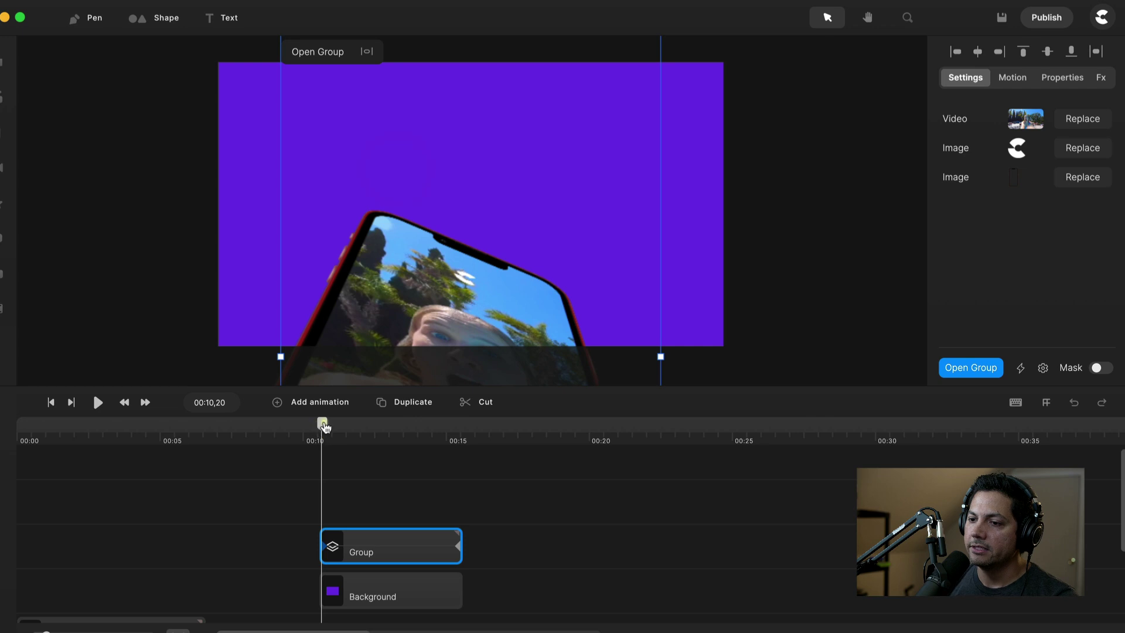
Play back the phone slide animation from the start of the Group clip to check its motion
left_click_drag(322, 424, 320, 425)
key("space")
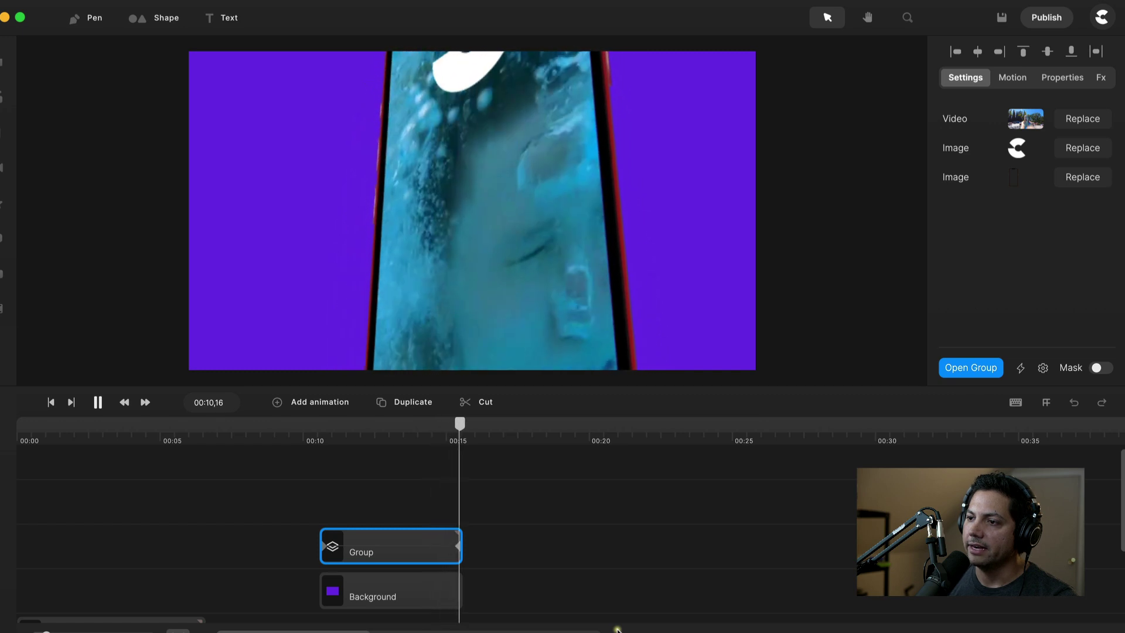
key("space")
left_click(319, 426)
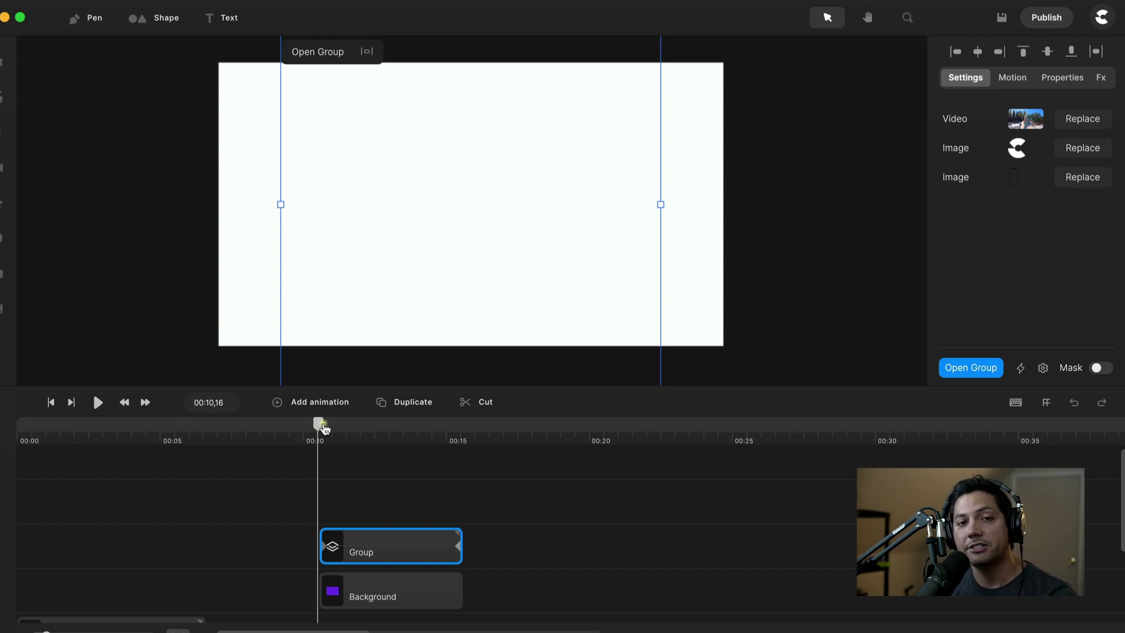
mouse_move(324, 429)
left_mouse_down()
mouse_move(387, 437)
mouse_move(324, 440)
left_mouse_up()
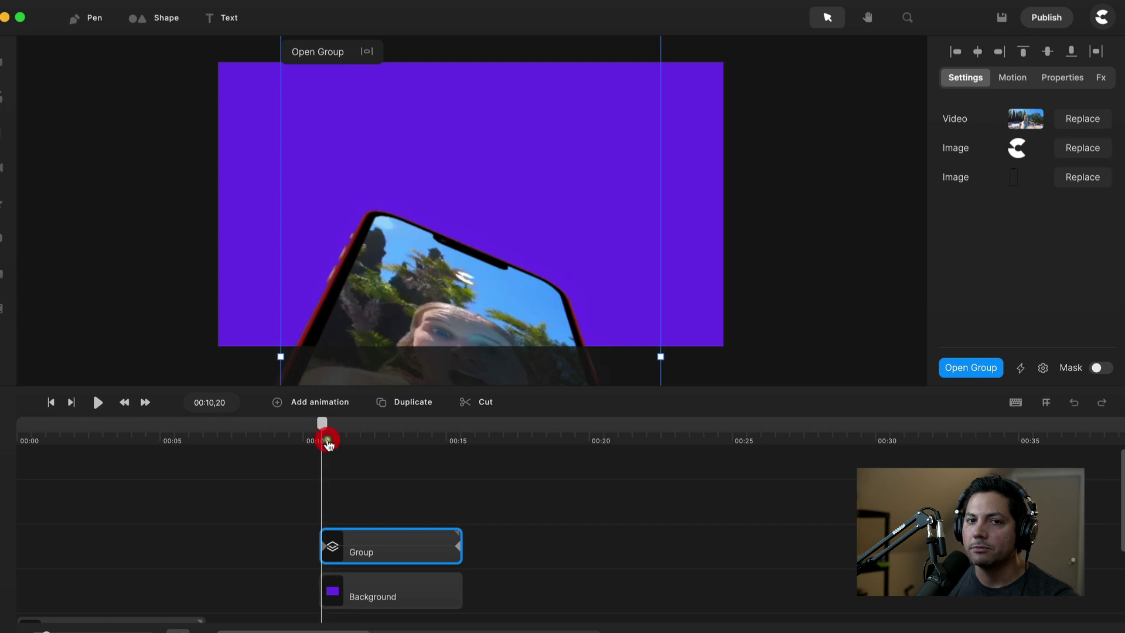
key("space")
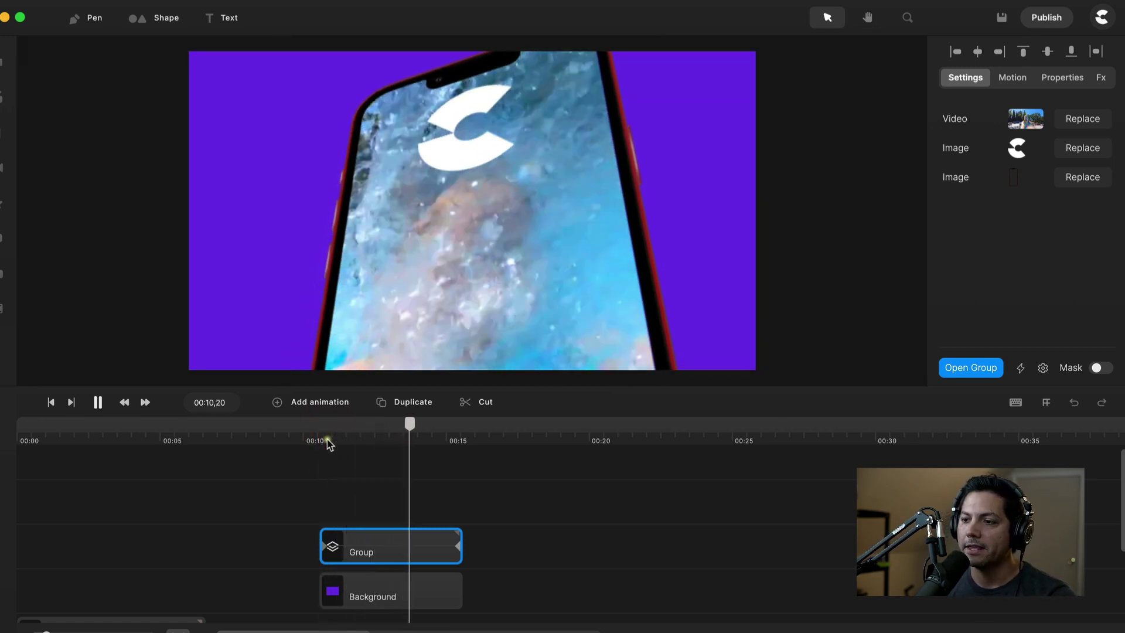
key("space")
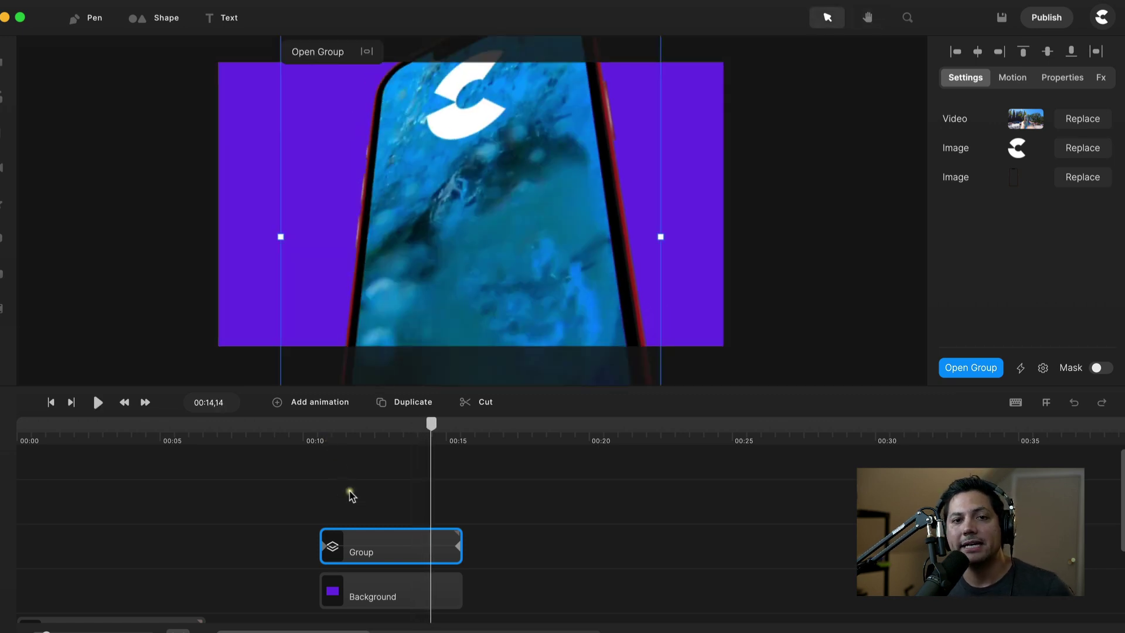